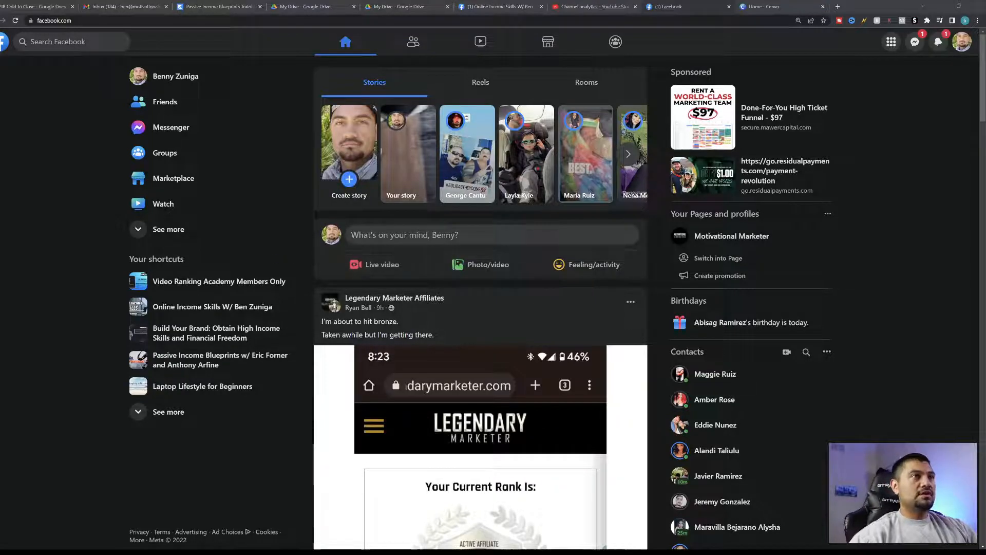
Step: Open the form for creating a new Facebook group
click(200, 456)
key(ctrl+plus)
key(ctrl+plus)
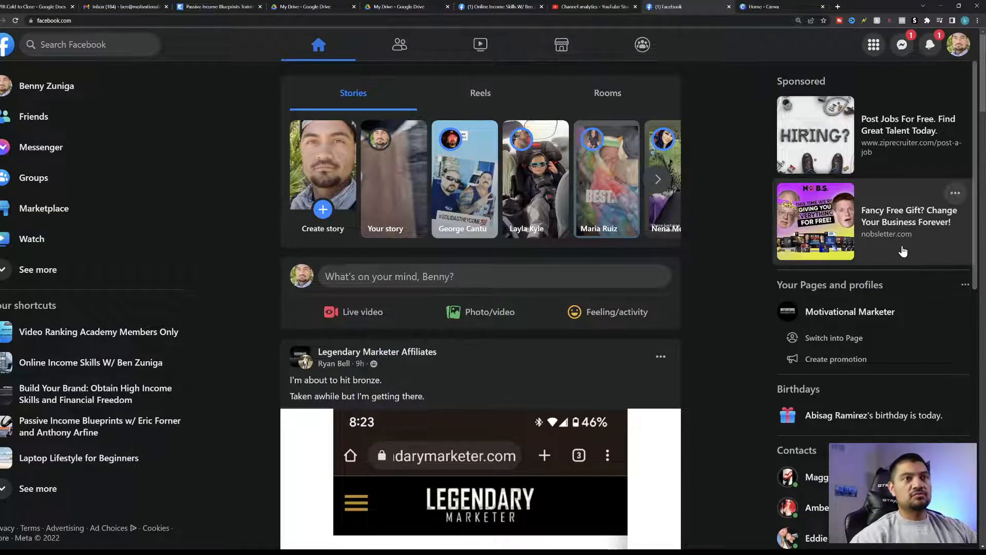
click(874, 46)
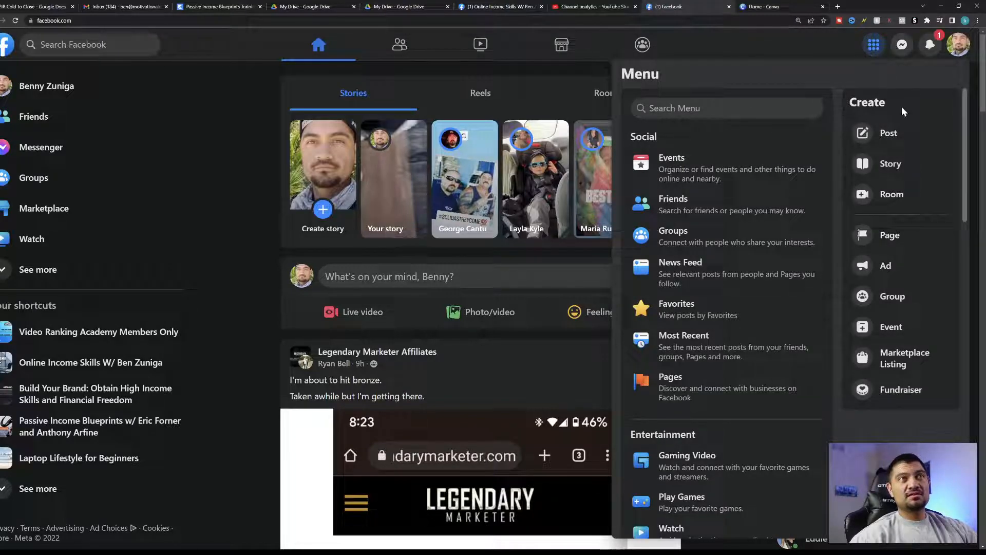
click(888, 297)
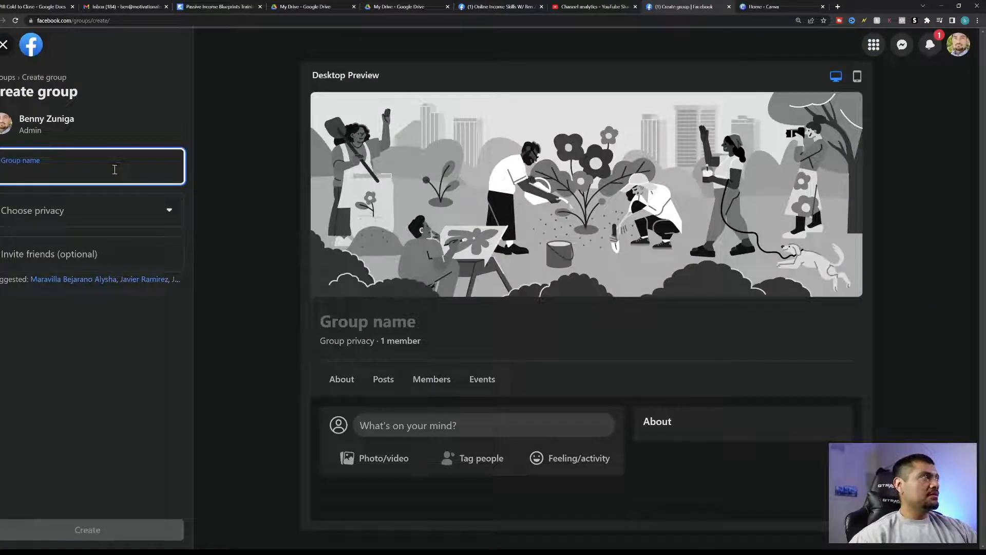
key(ctrl+minus)
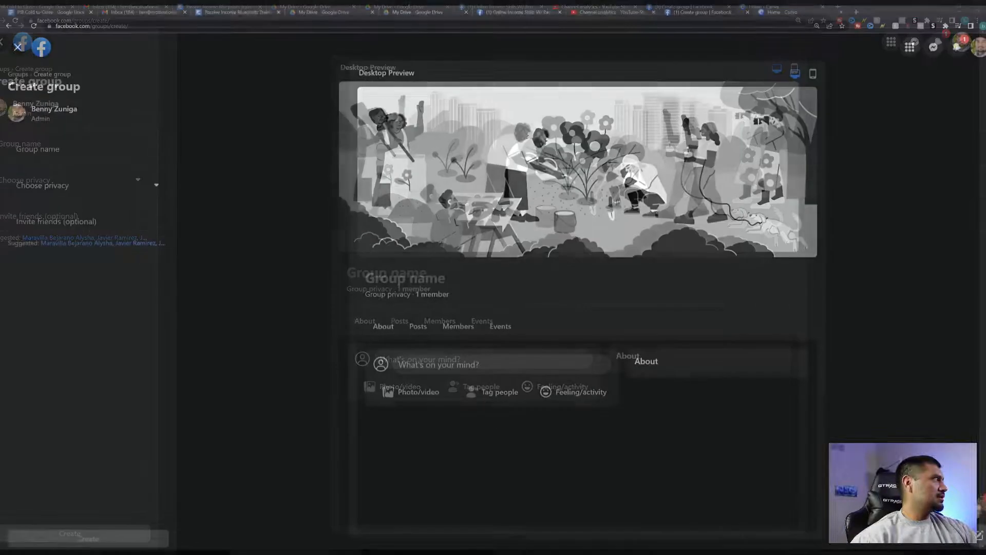
Step: Enter "online income skills test group" as the group name
click(171, 140)
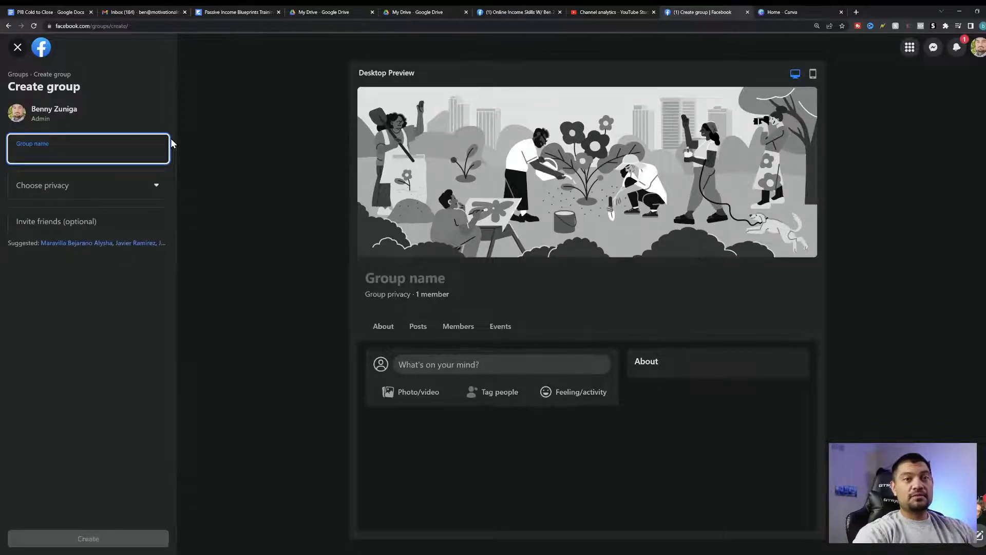
text(onlinw)
key(BackSpace)
text(e income skills)
key(BackSpace)
text(ls test group)
Step: Capitalize the first letter of every word so the group name reads "Online Income Skills Test Group"
key(Left)
key(Left)
key(Left)
key(Left)
key(Left)
key(Left)
key(Left)
key(Left)
key(Left)
key(Left)
key(Left)
key(Left)
key(Left)
key(Left)
key(Left)
key(Left)
key(Left)
key(Left)
key(Left)
key(Left)
key(BackSpace)
text(O)
click(45, 153)
key(BackSpace)
text(I)
click(73, 153)
key(BackSpace)
text(S)
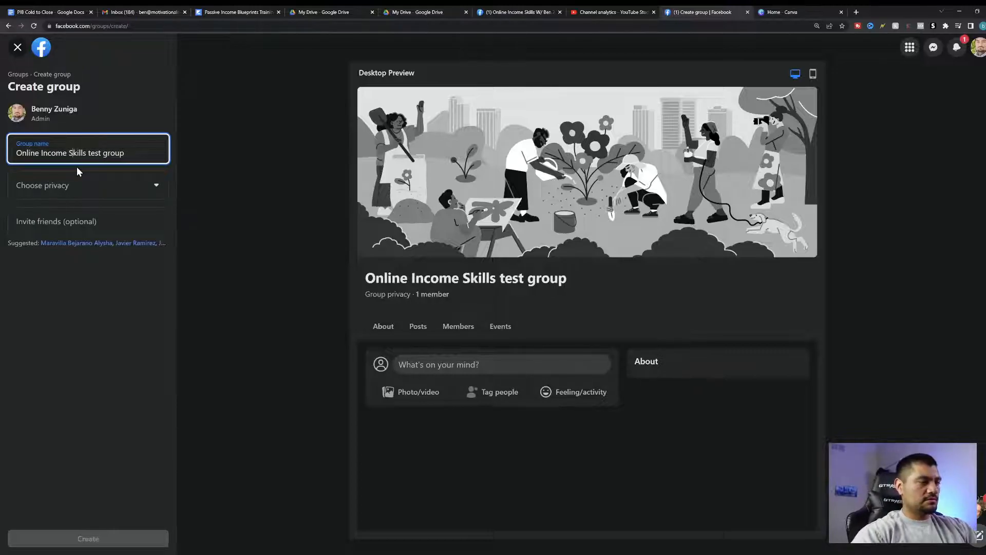
key(BackSpace)
text(T)
click(105, 154)
key(Delete)
text(G)
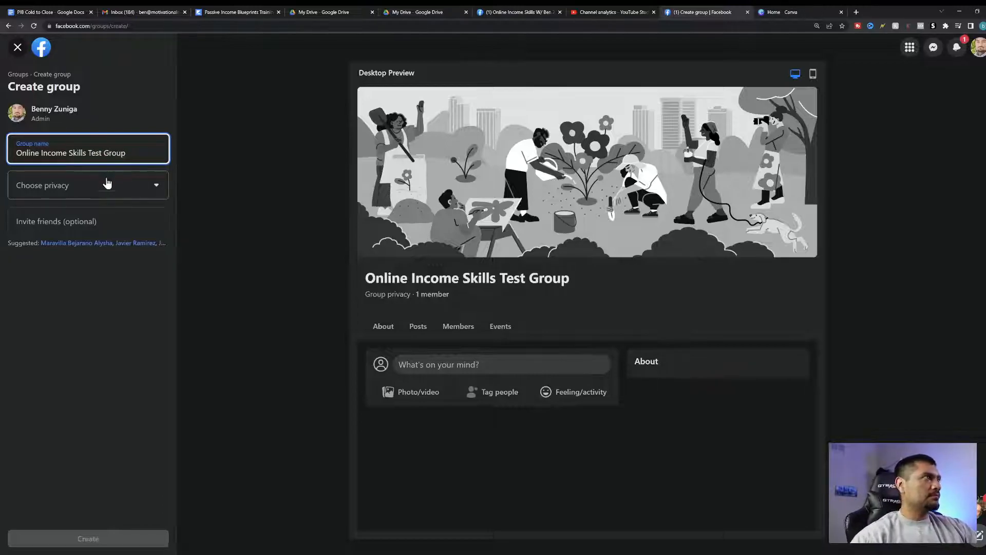
Step: Set the privacy to Private and the size to Large group of people, and create the group
click(150, 185)
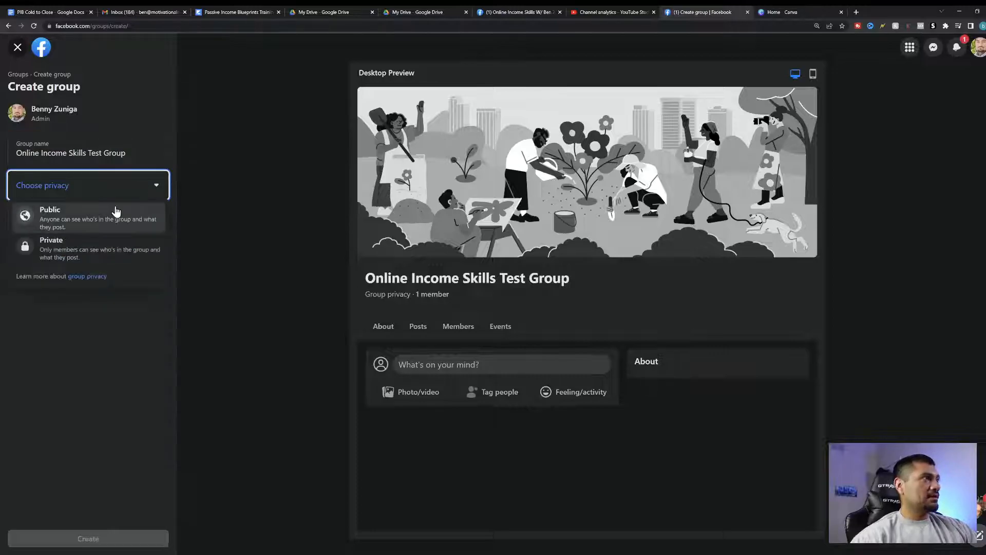
click(59, 252)
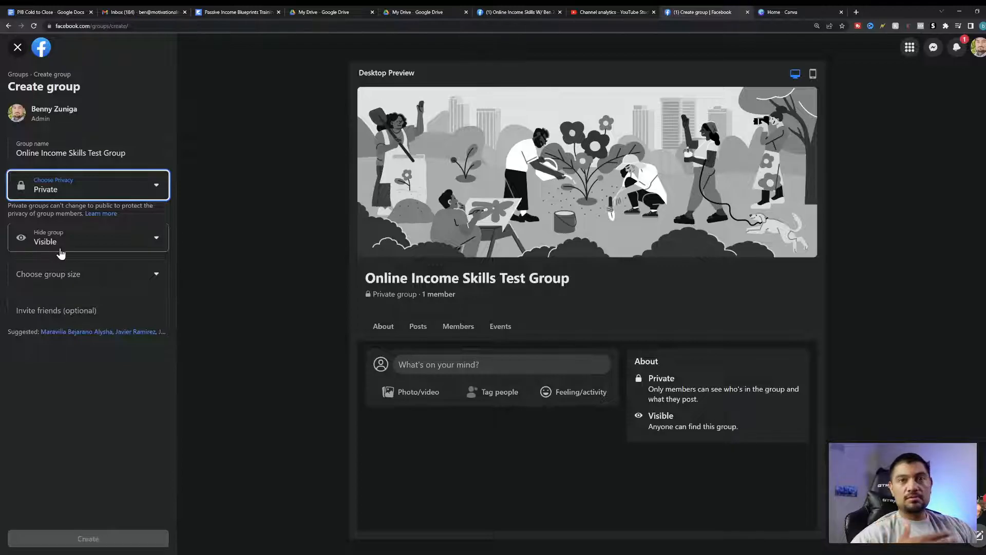
click(149, 277)
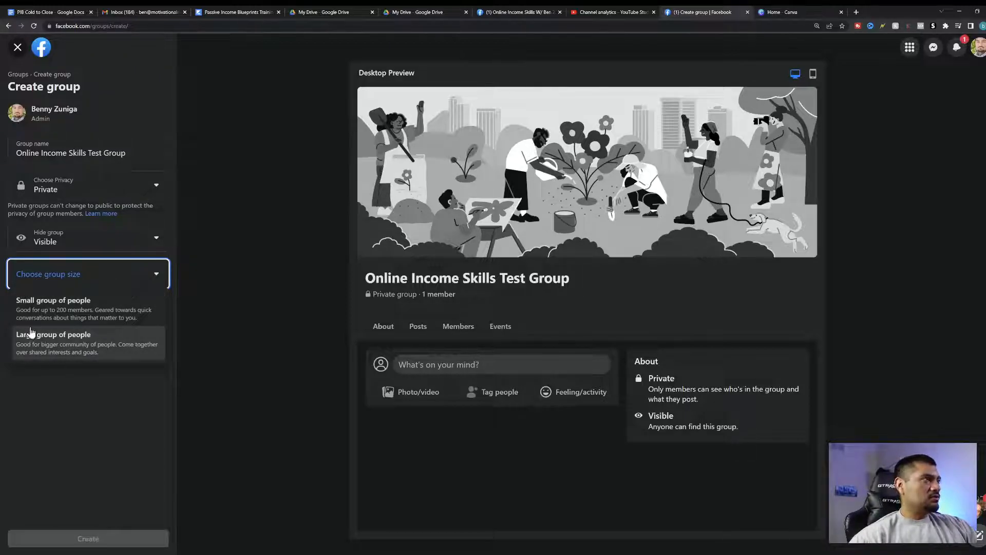
click(84, 343)
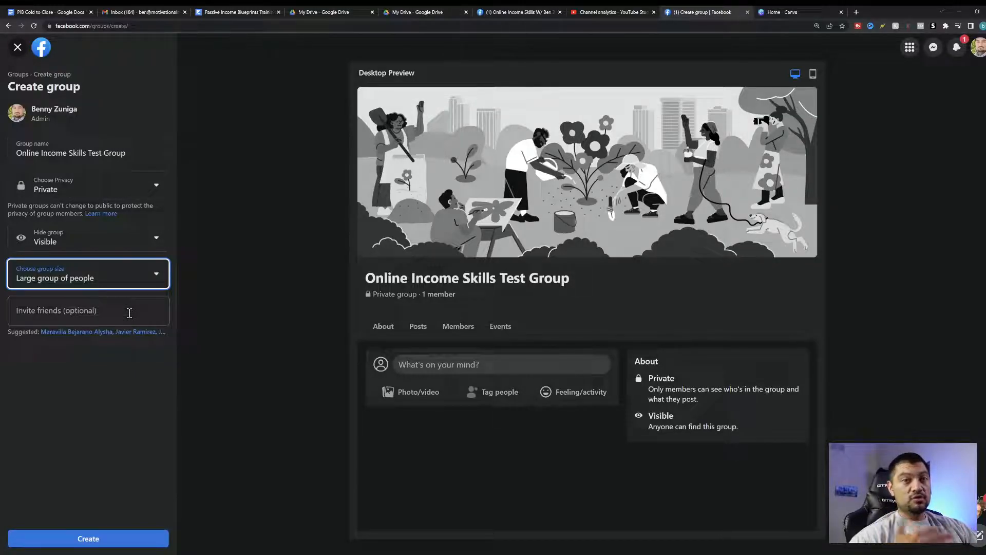
click(123, 541)
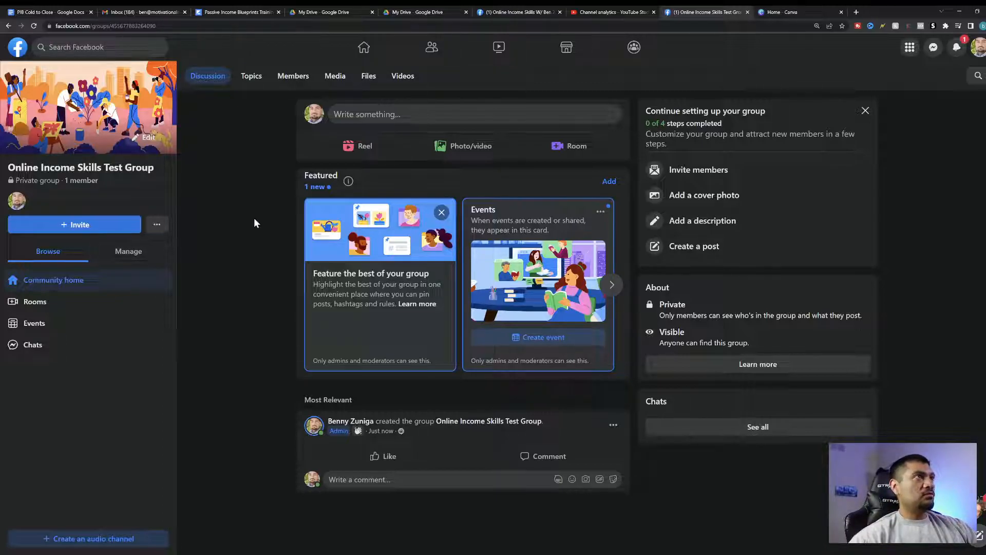
Step: Open the new group's membership questions in its management tools and start adding a question
click(134, 264)
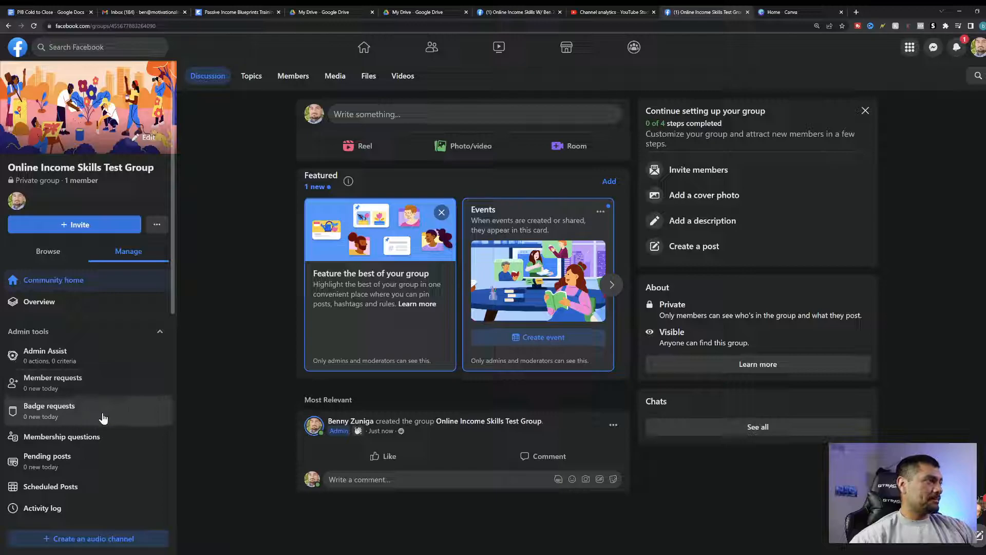
click(51, 420)
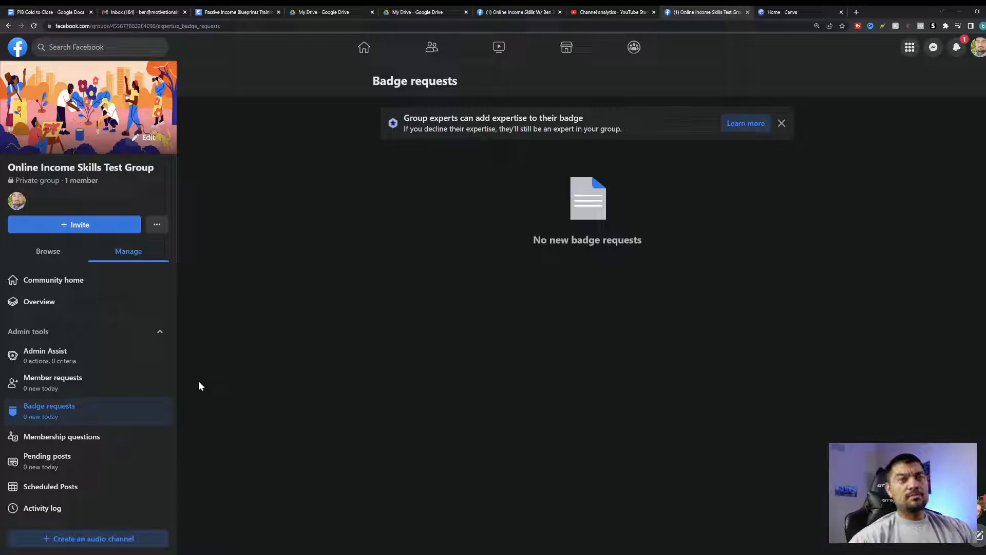
scroll(83, 383, down, 2)
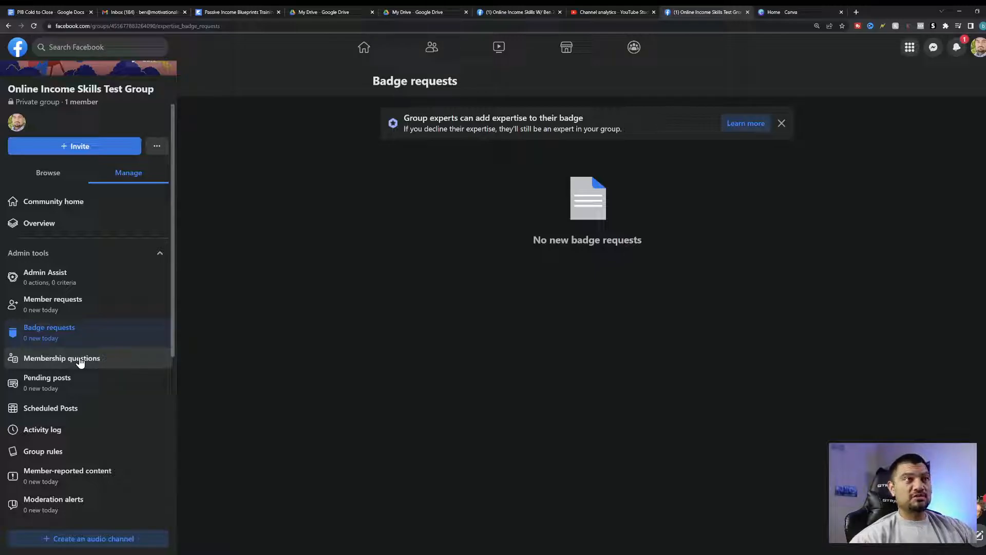
click(80, 360)
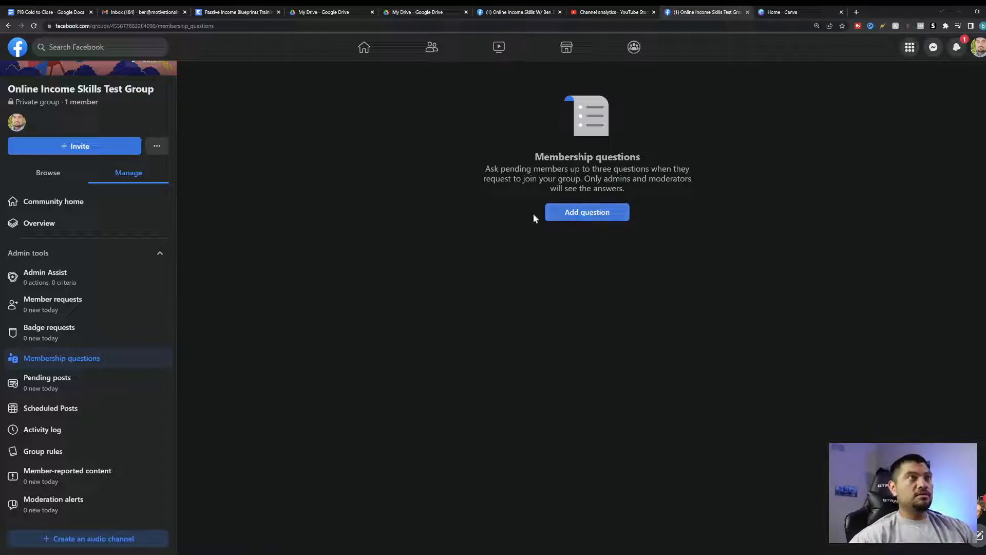
click(609, 216)
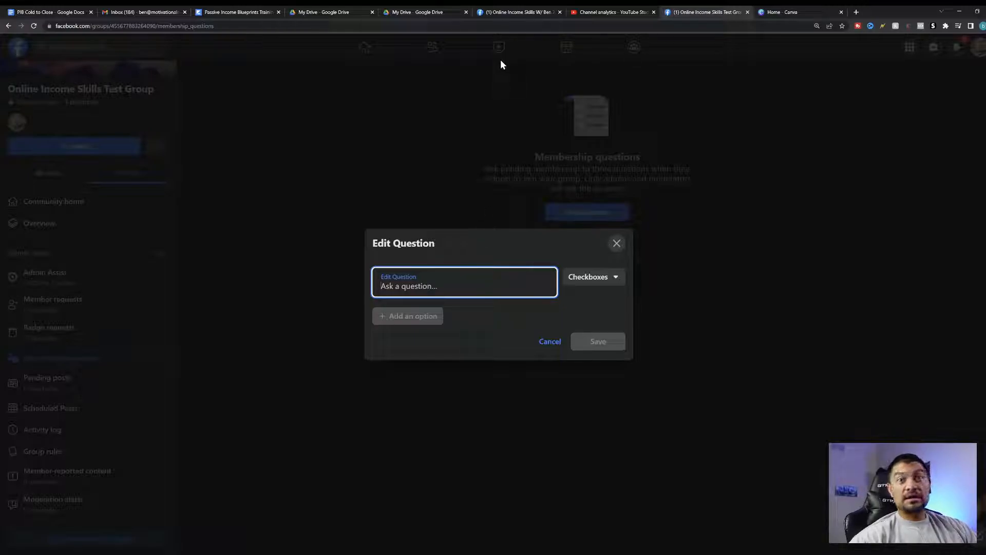
Step: Copy the text of Question 1 from the membership questions of the existing Online Income Skills group
click(508, 13)
click(123, 271)
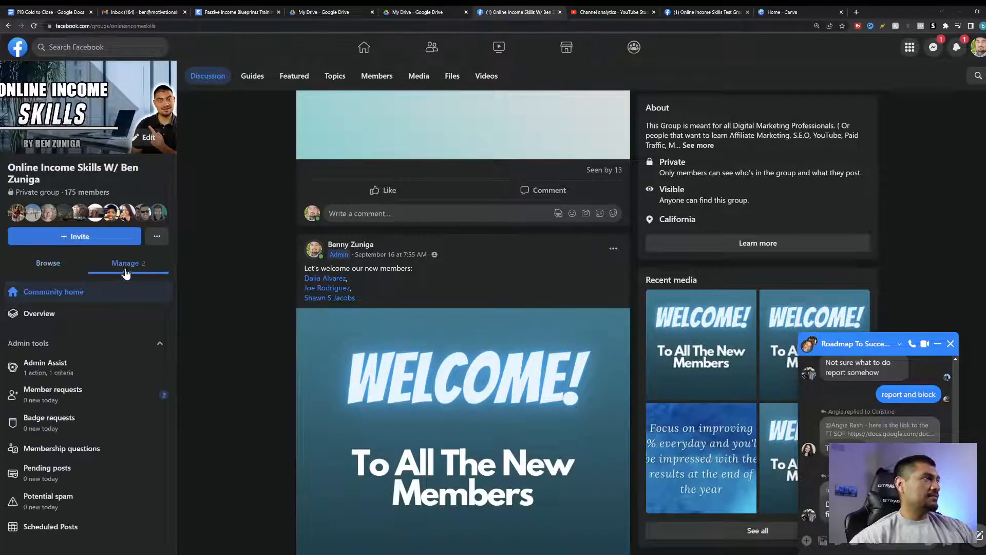
scroll(64, 377, down, 2)
click(71, 379)
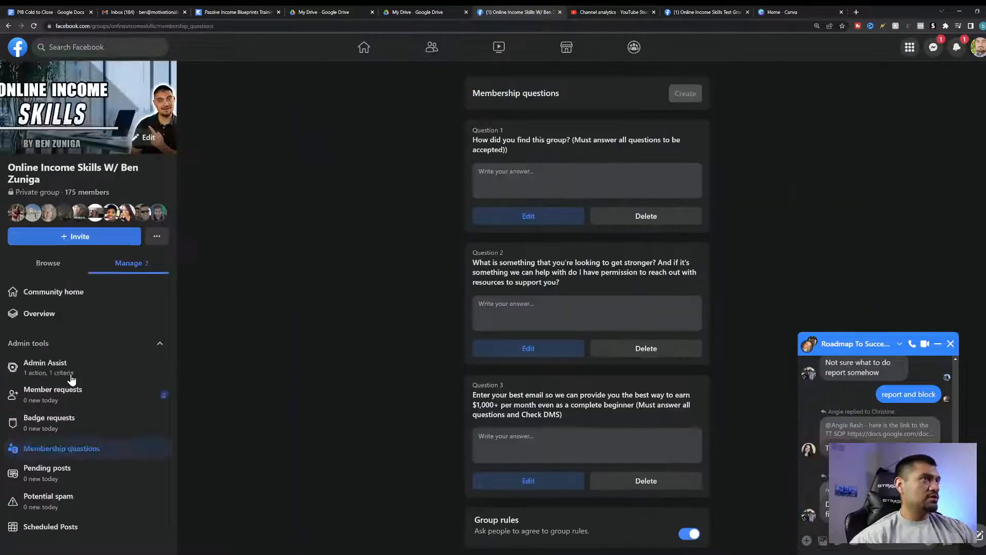
click(950, 344)
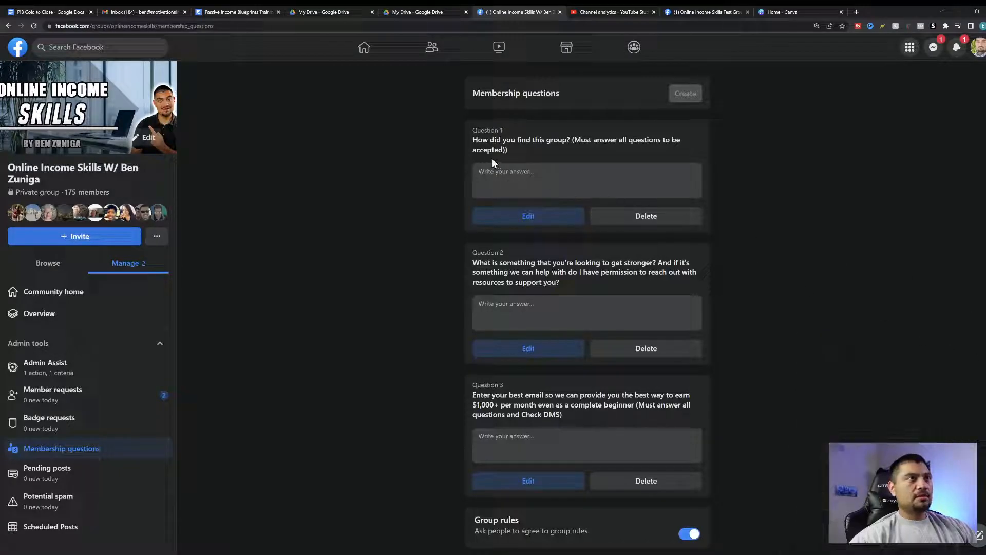
scroll(822, 311, down, 1)
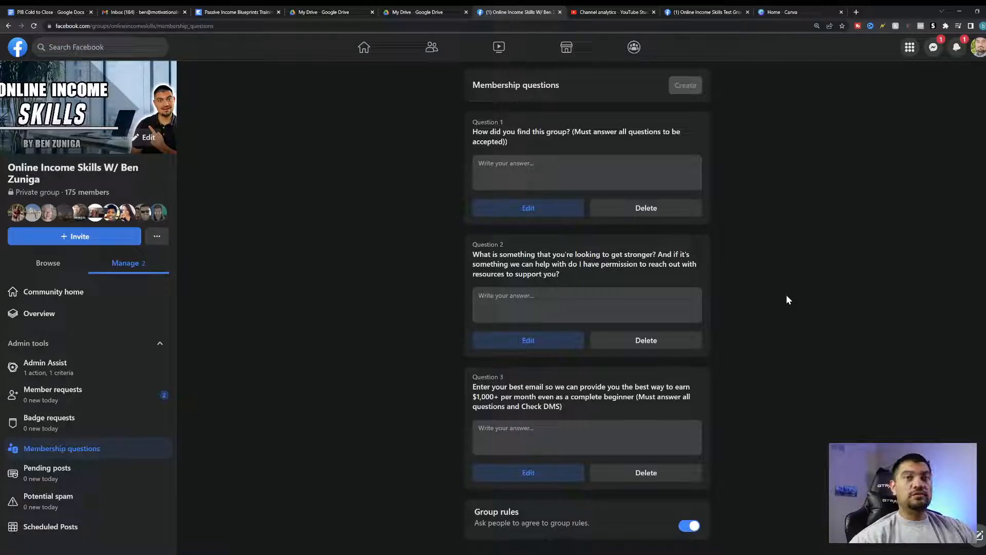
drag(469, 135, 560, 143)
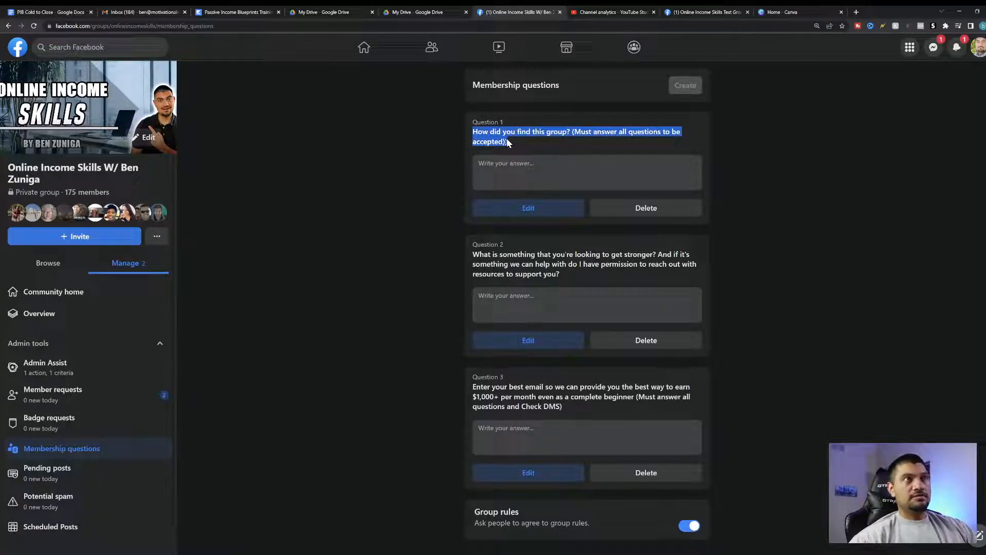
click(699, 10)
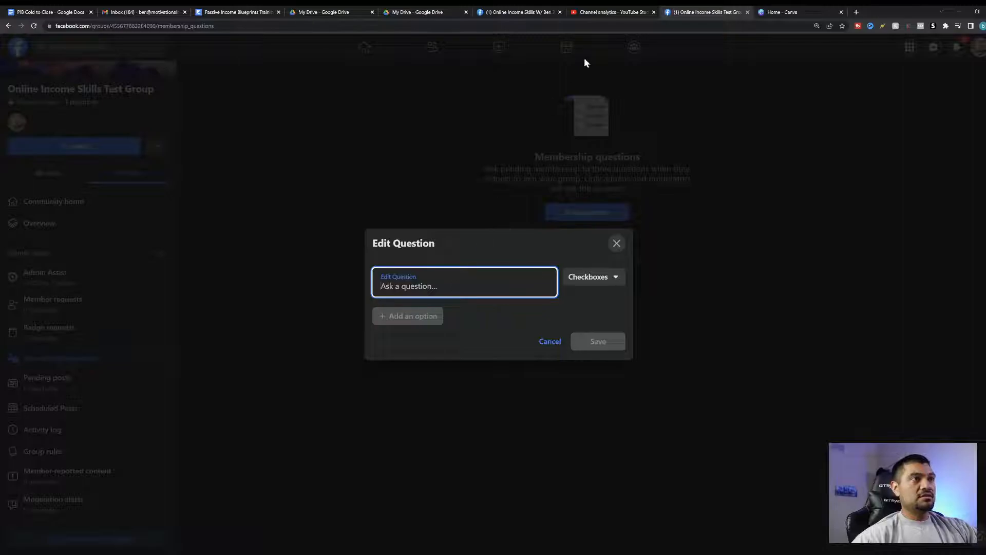
click(529, 11)
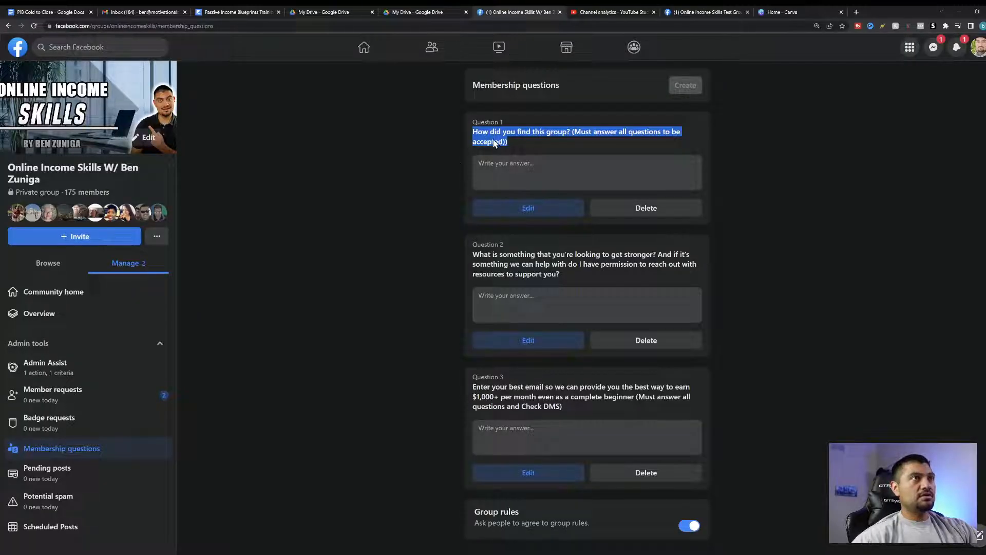
Step: Save "How did you find this group? (Must answer all questions to be accepted)" as a written-answer membership question in the test group
click(704, 11)
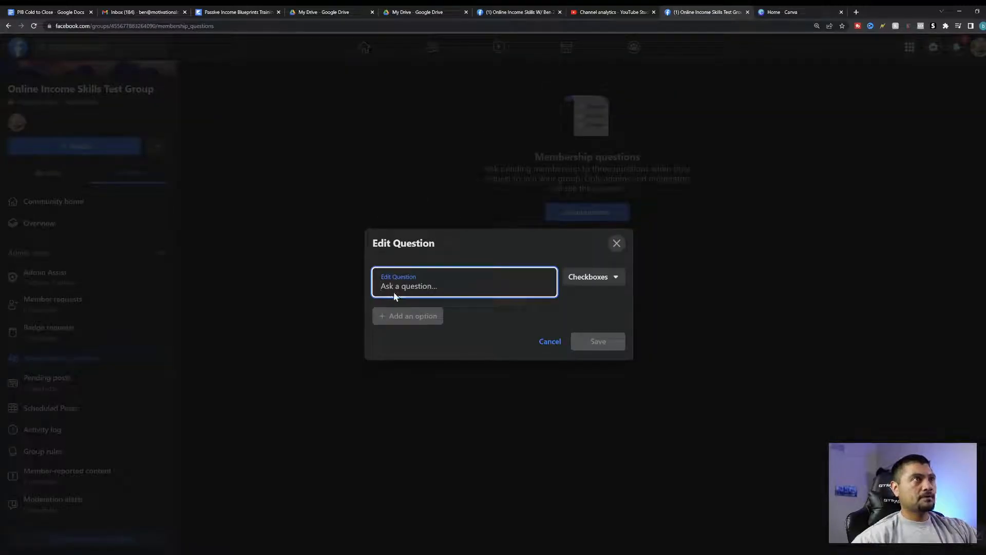
key(ctrl+v)
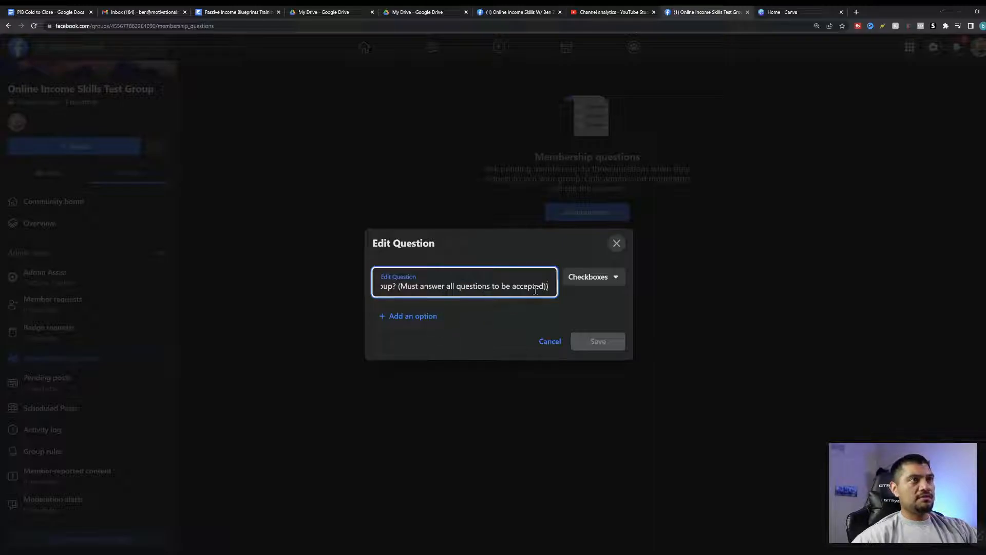
click(616, 280)
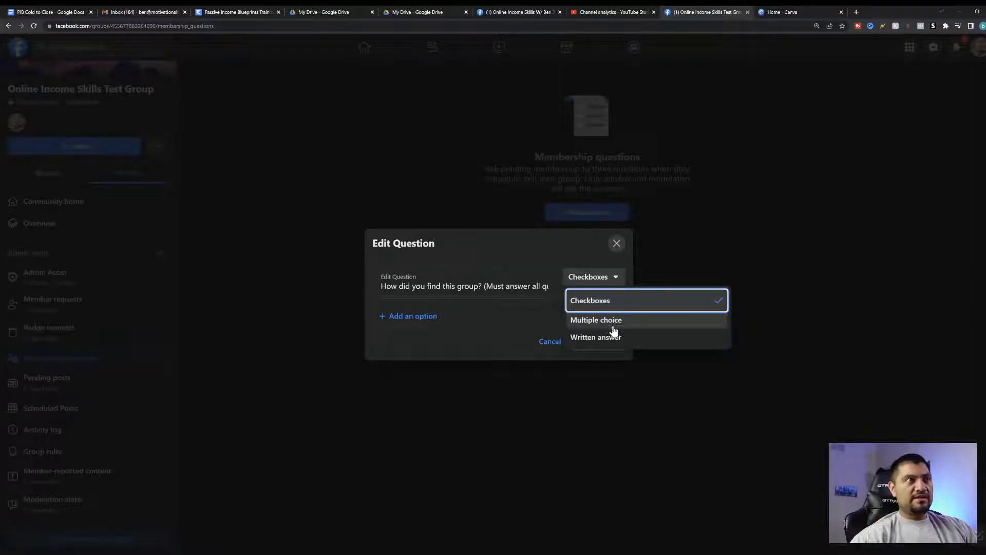
click(603, 338)
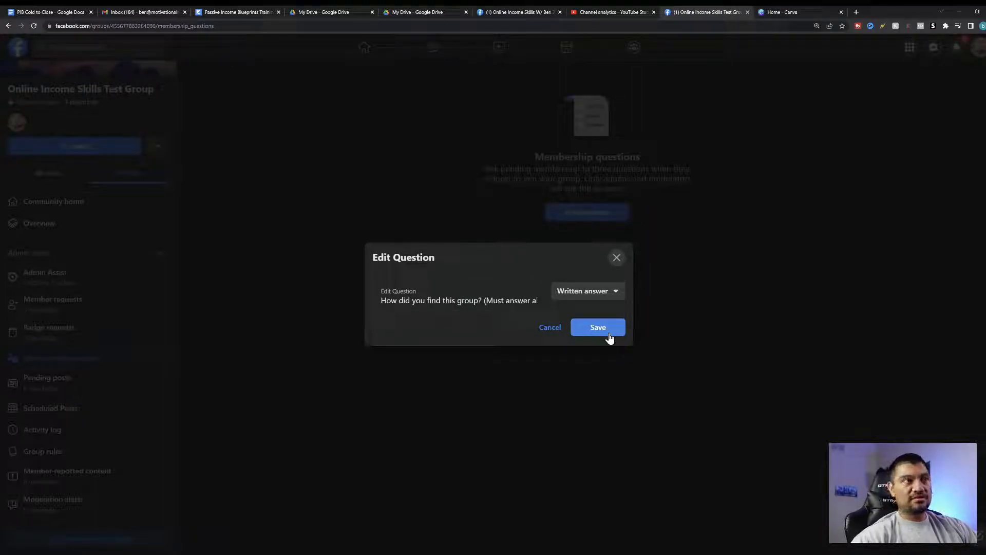
click(610, 337)
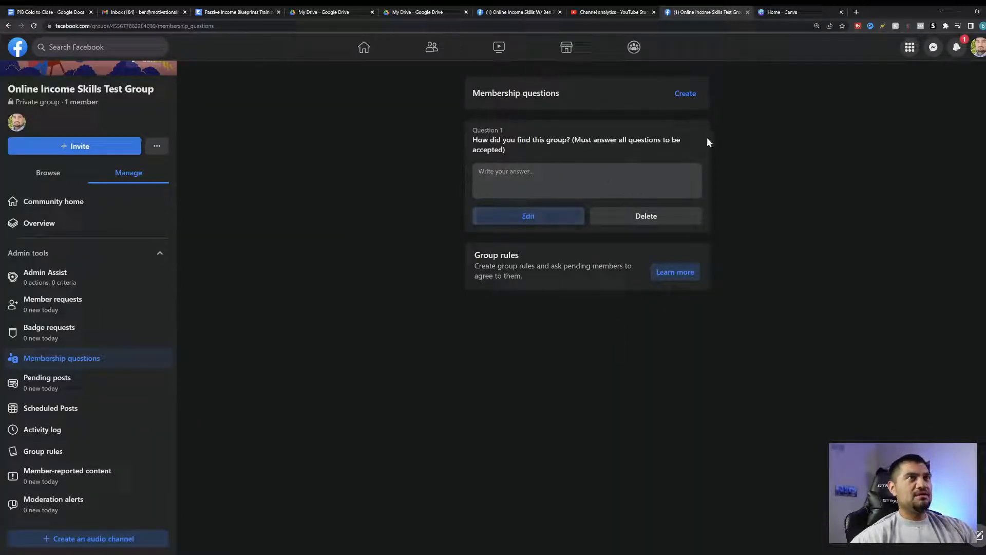
Step: Start adding a question in the test group and copy the text of Question 2 from the existing group's membership questions
click(688, 95)
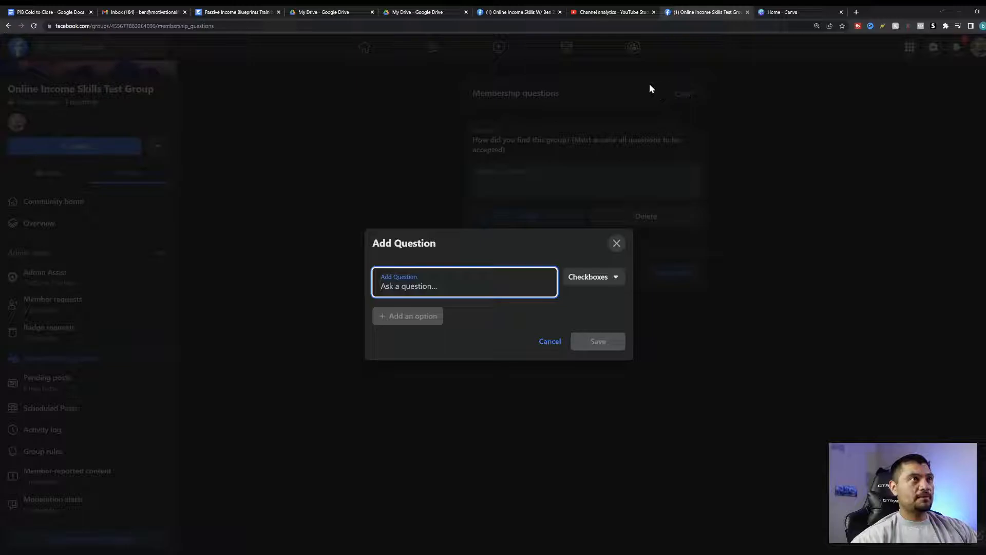
click(488, 14)
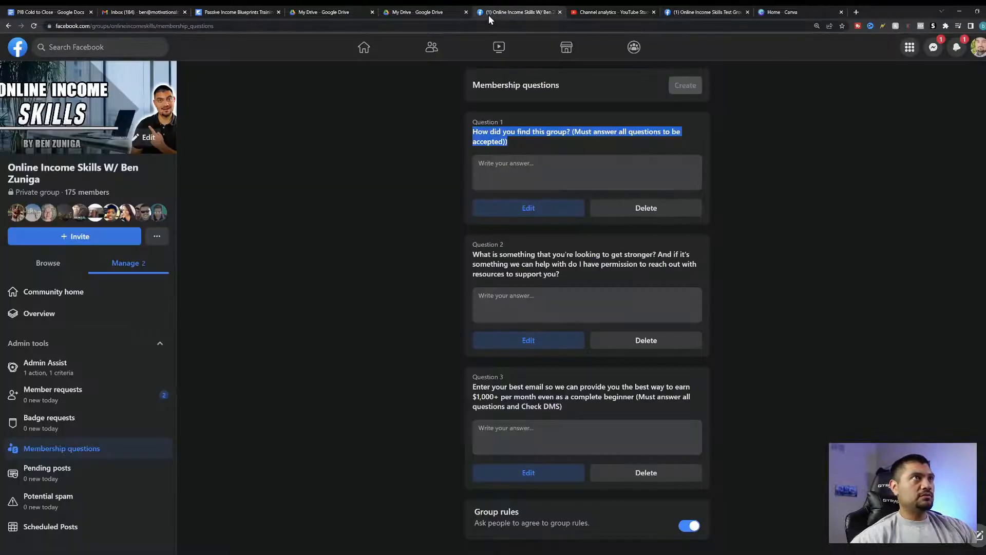
click(472, 258)
drag(471, 259, 565, 264)
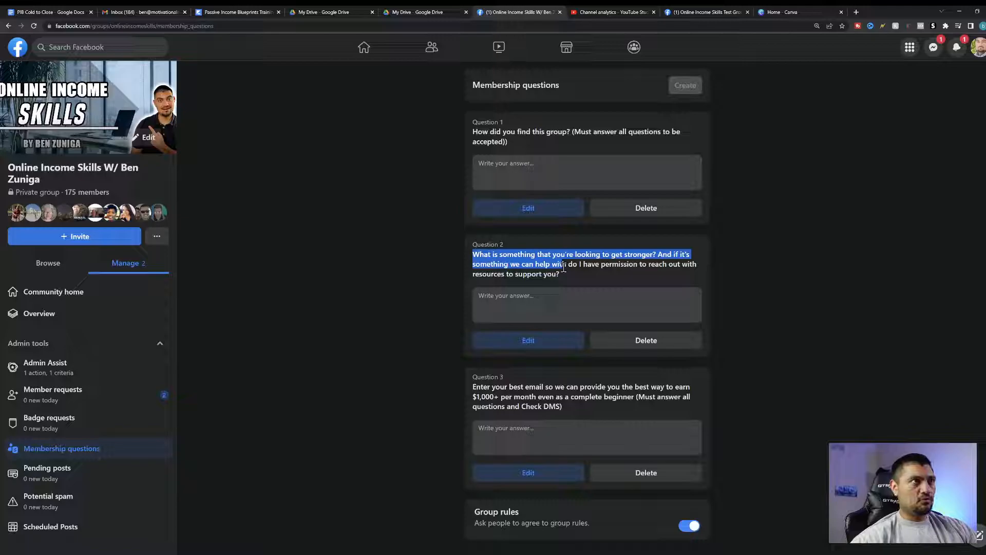
click(478, 258)
drag(474, 255, 588, 278)
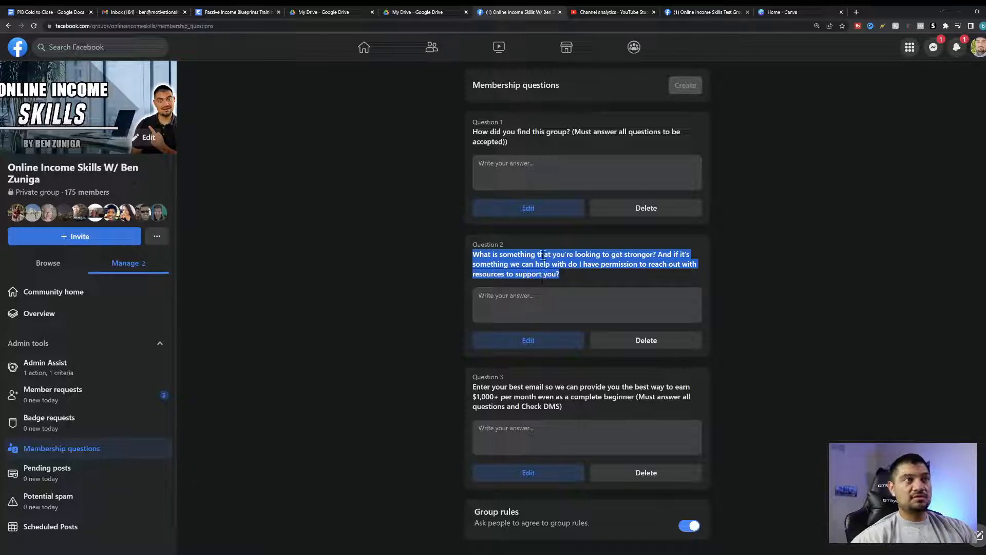
Step: Save the copied question beginning "What is something that you're looking to get stronger?" as a written-answer membership question in the test group
click(704, 7)
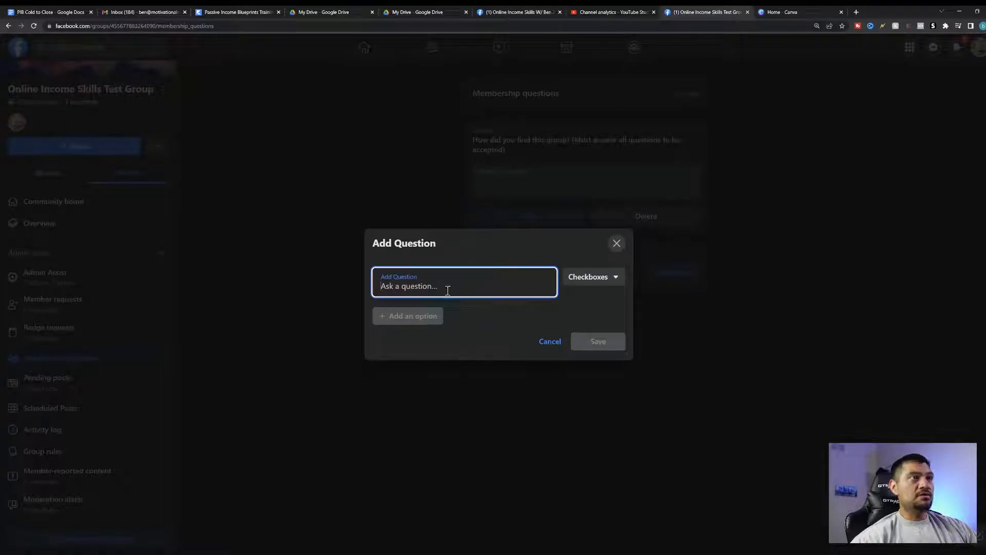
key(ctrl+v)
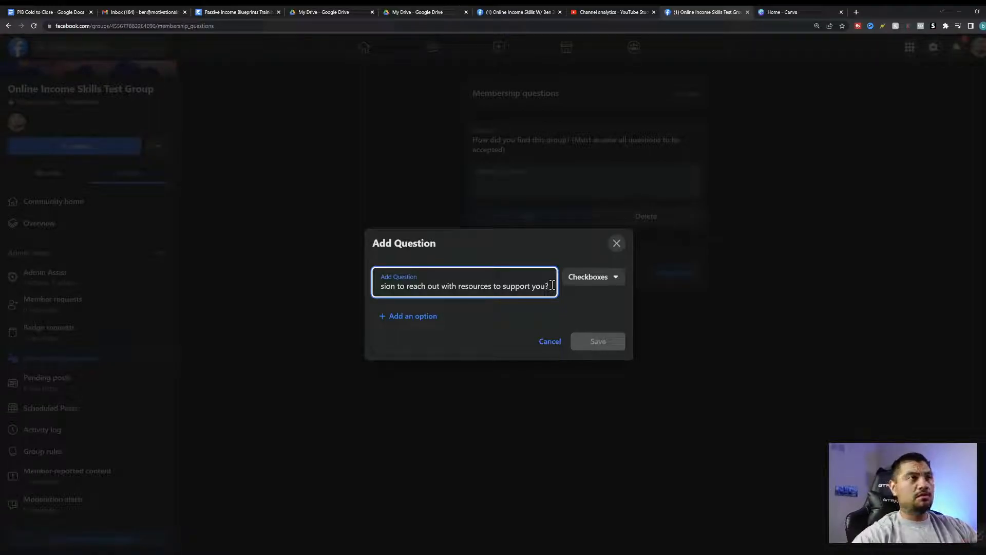
drag(551, 286, 347, 301)
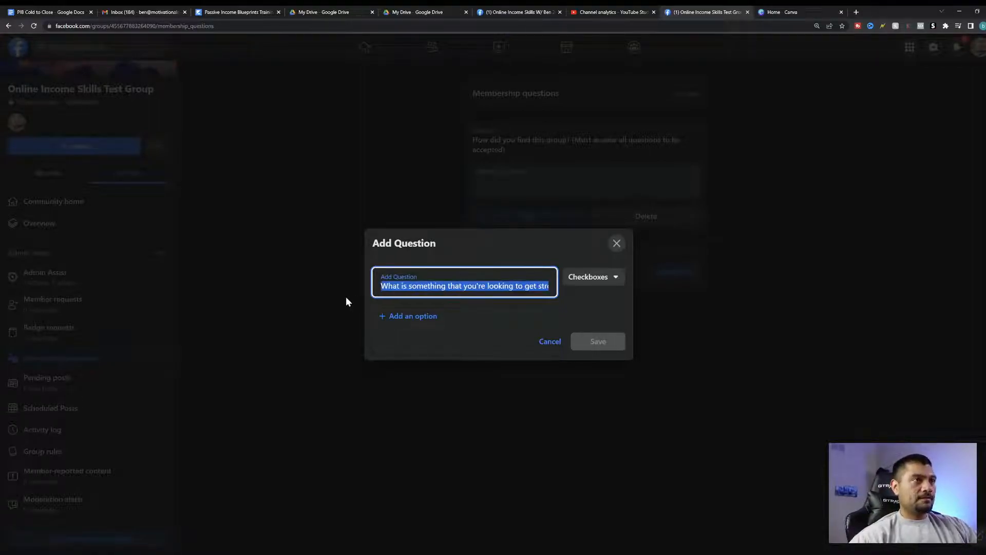
click(414, 282)
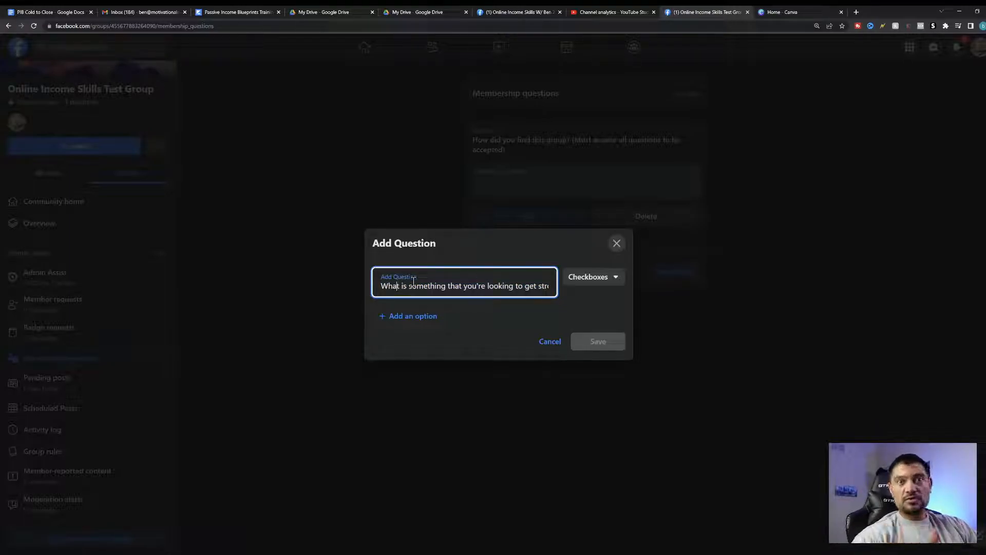
click(621, 282)
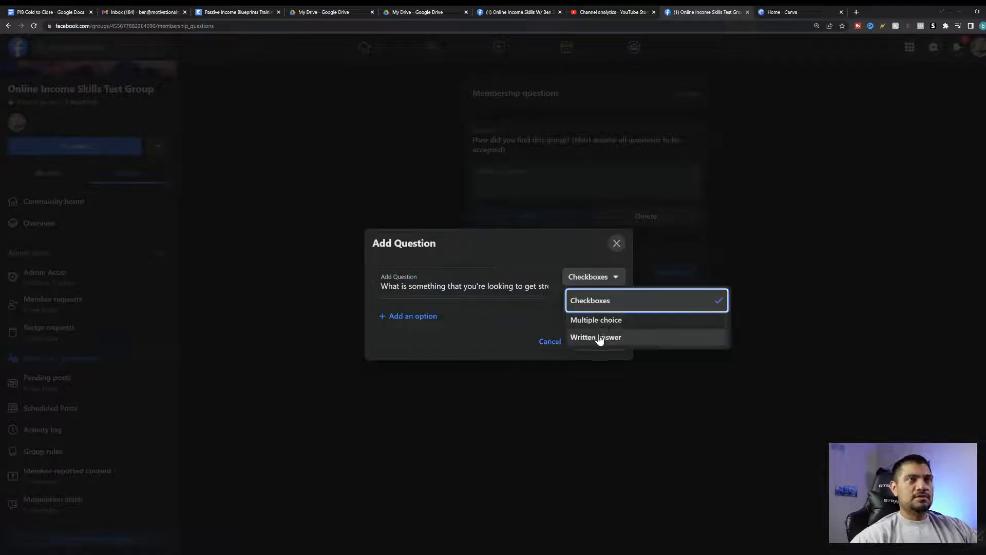
click(602, 339)
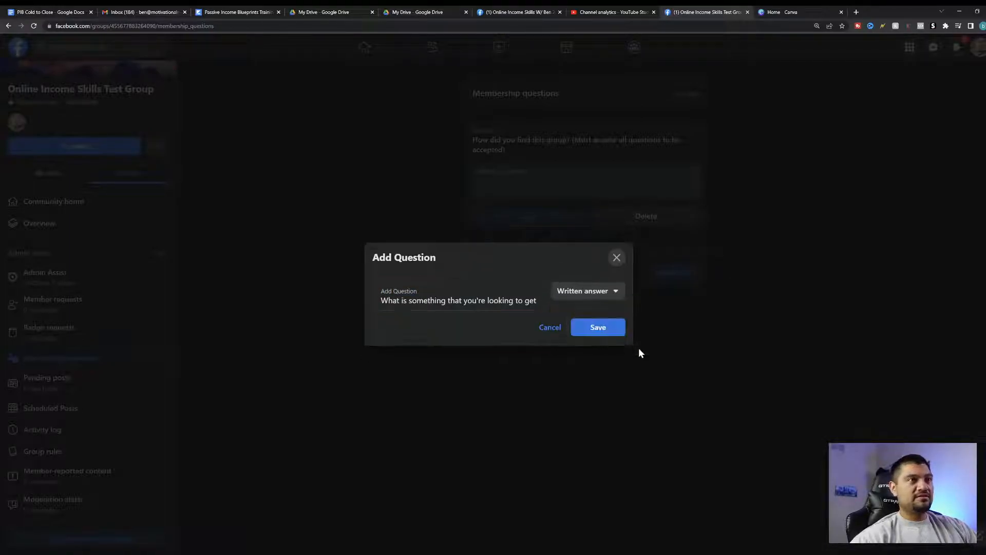
click(601, 327)
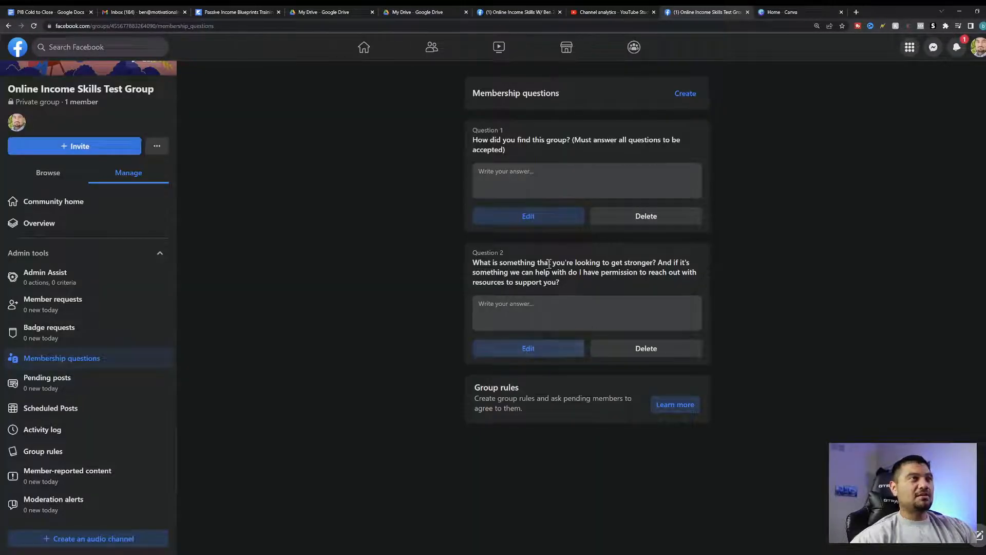
Step: Start adding another question in the test group and copy the text of Question 3 from the existing group's membership questions
click(686, 94)
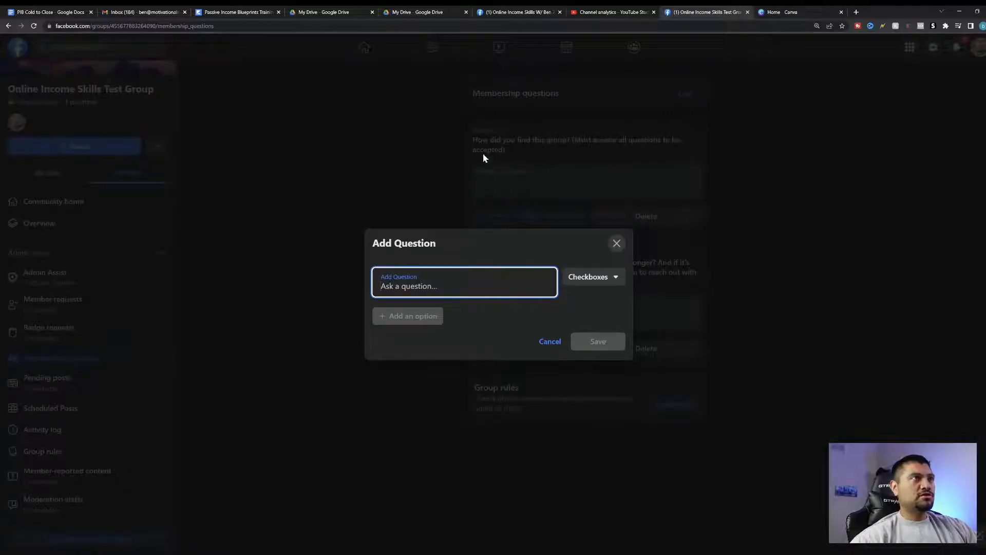
click(519, 12)
drag(470, 389, 584, 403)
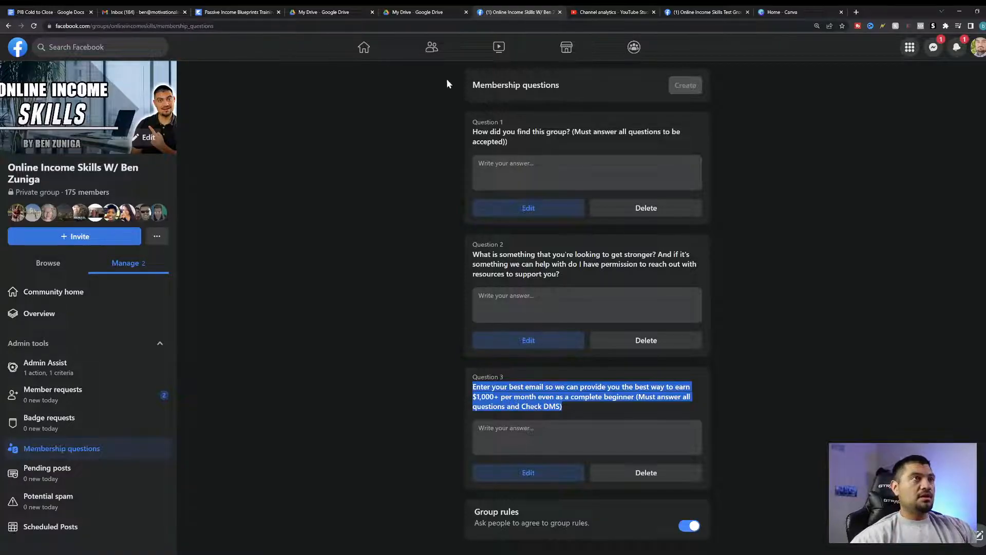
Step: Save the copied question beginning "Enter your best email so we can provide you the best way" as a written-answer membership question in the test group
click(706, 12)
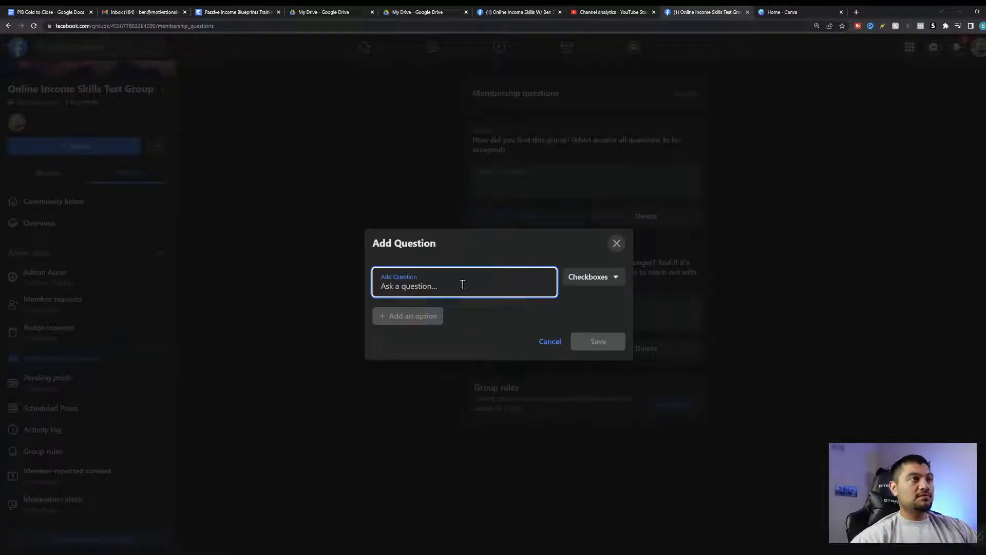
key(ctrl+v)
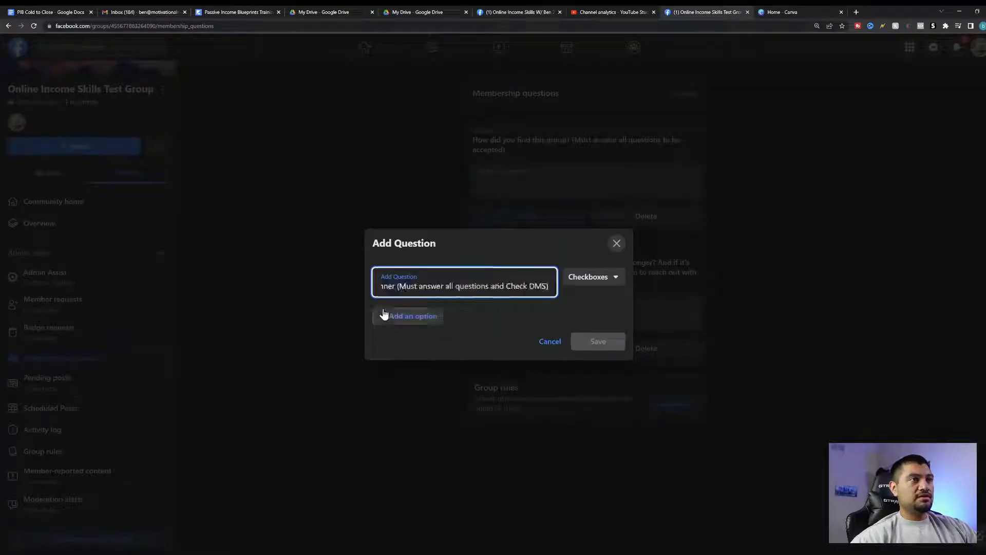
click(587, 283)
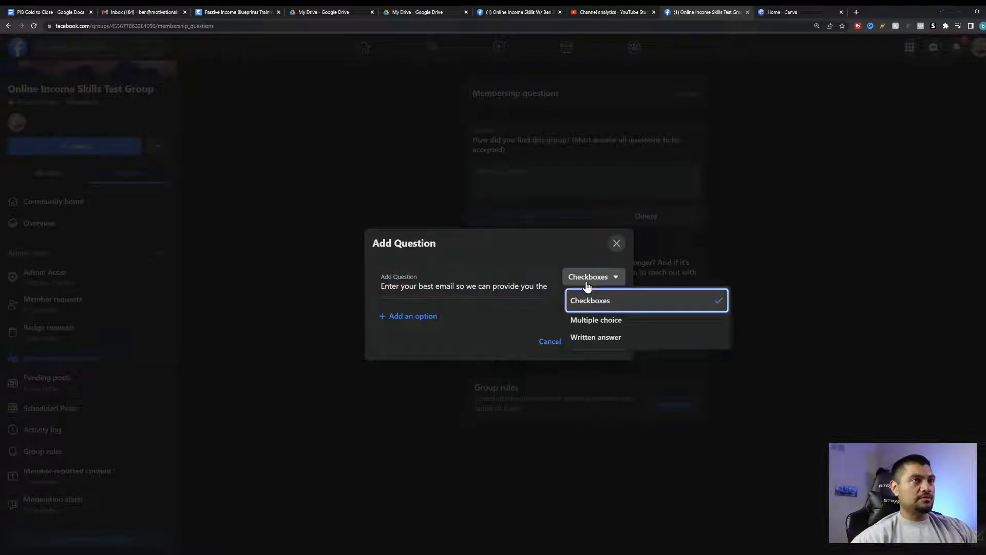
click(600, 338)
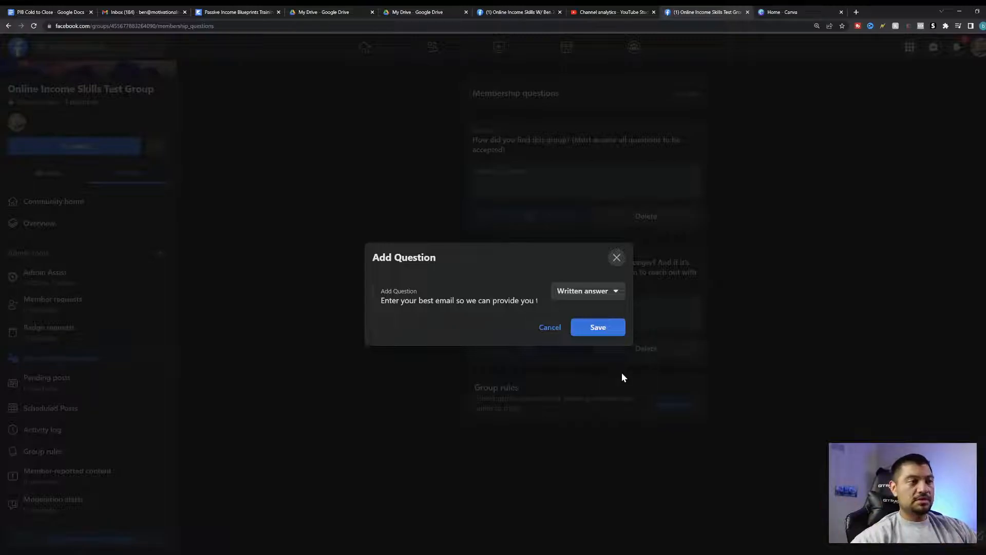
click(596, 289)
click(632, 282)
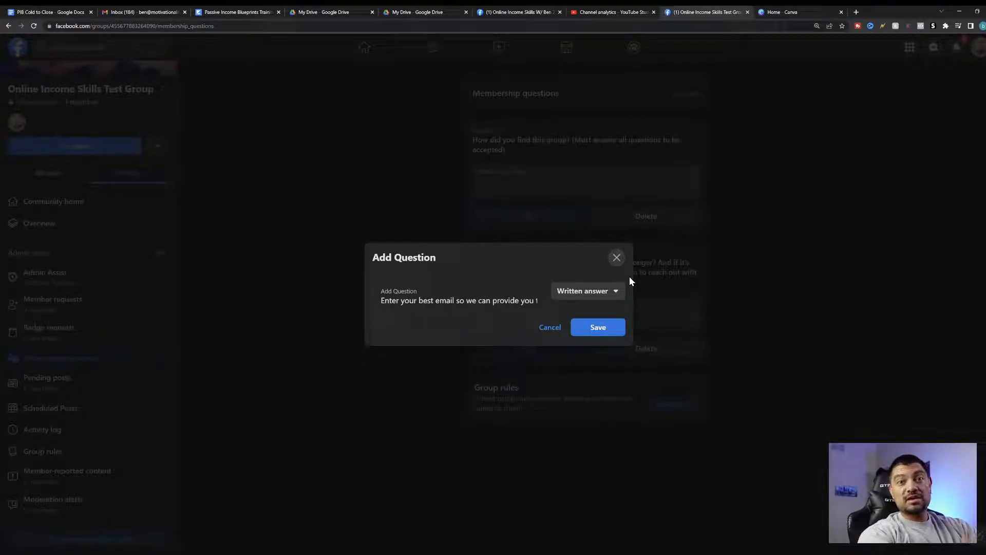
click(595, 328)
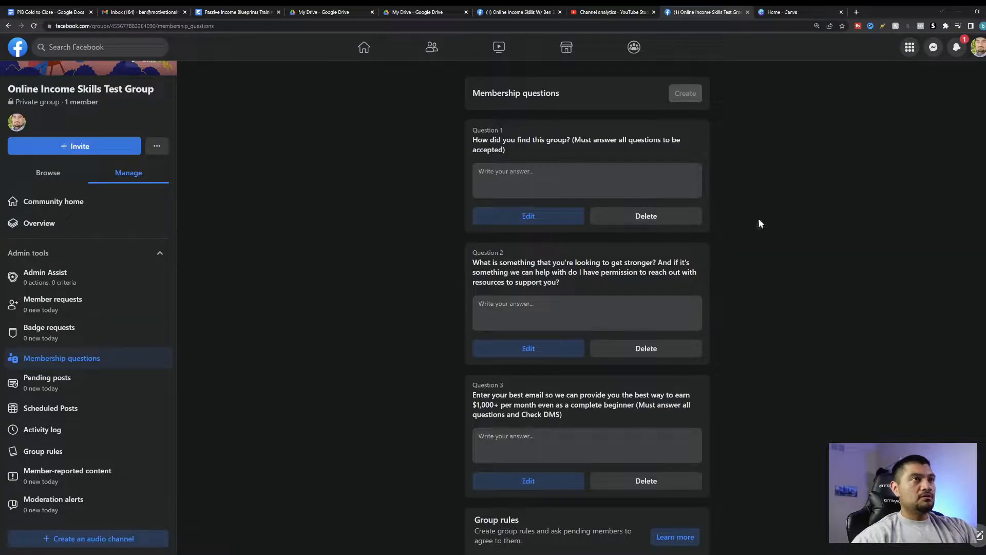
Step: Review the test group's saved membership questions and its activity log
scroll(791, 357, down, 1)
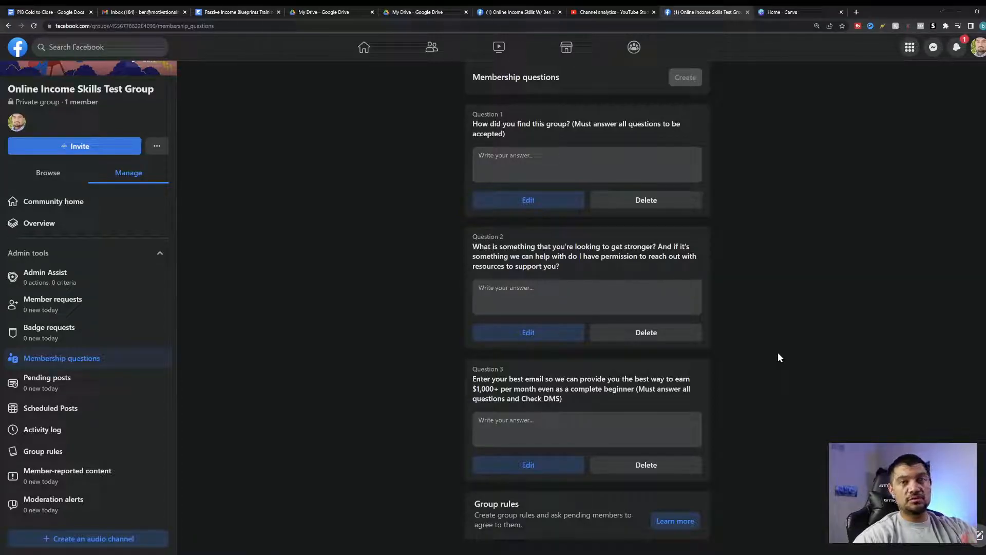
scroll(128, 346, down, 2)
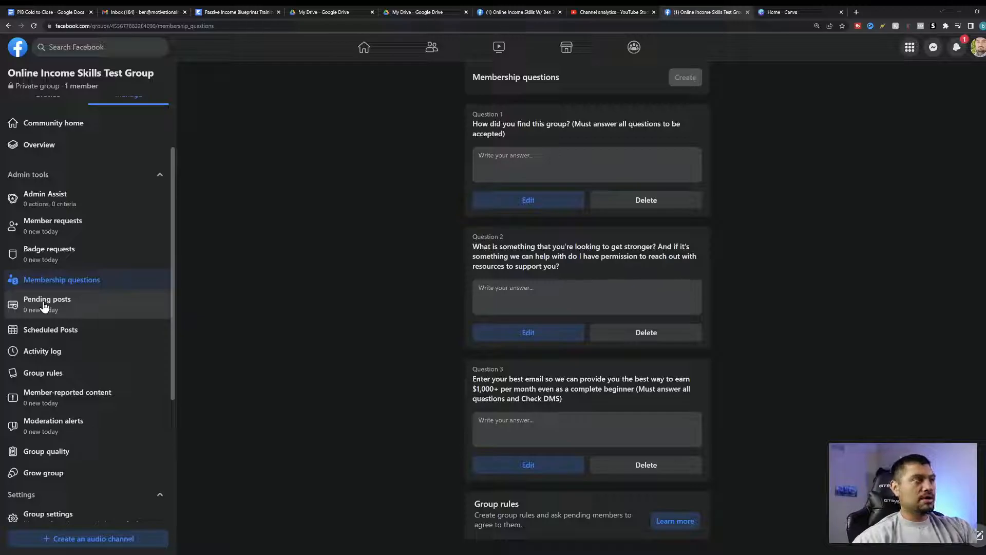
scroll(80, 332, down, 1)
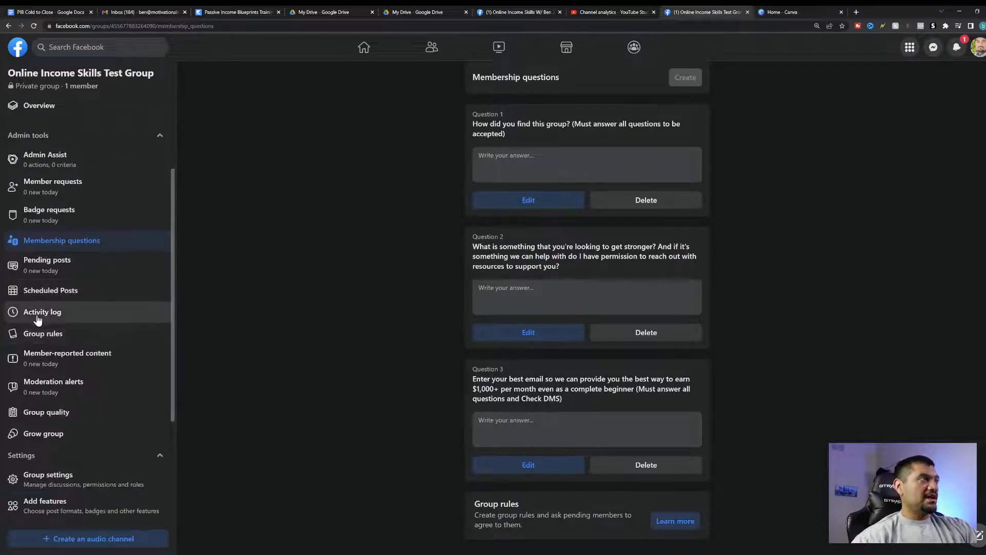
click(38, 314)
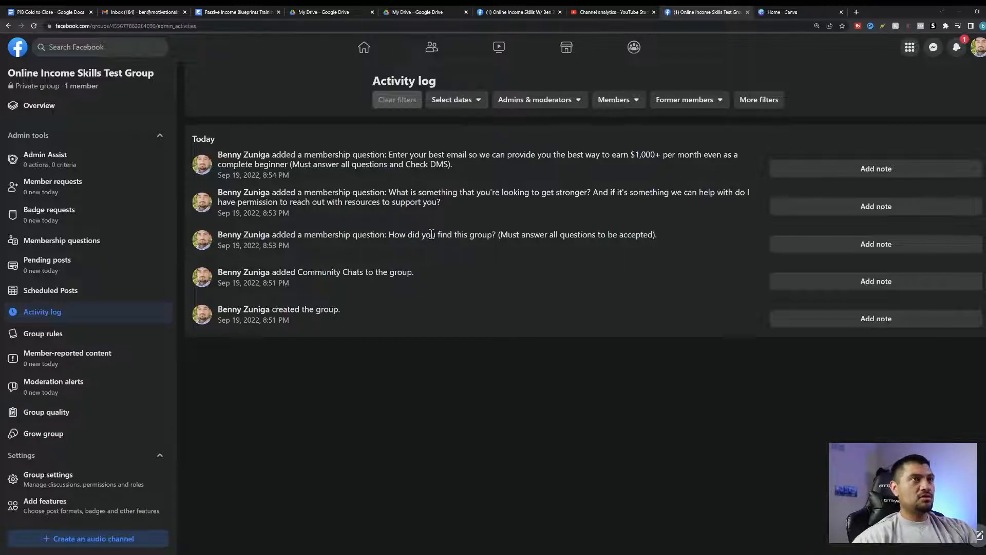
Step: Compare the group rules of the test group with those of the existing Online Income Skills group
click(50, 339)
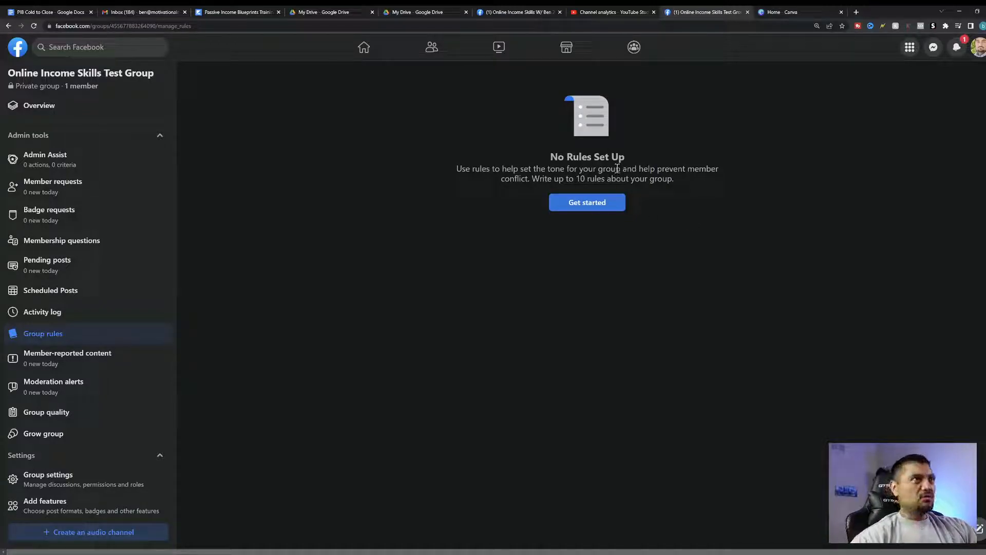
click(525, 11)
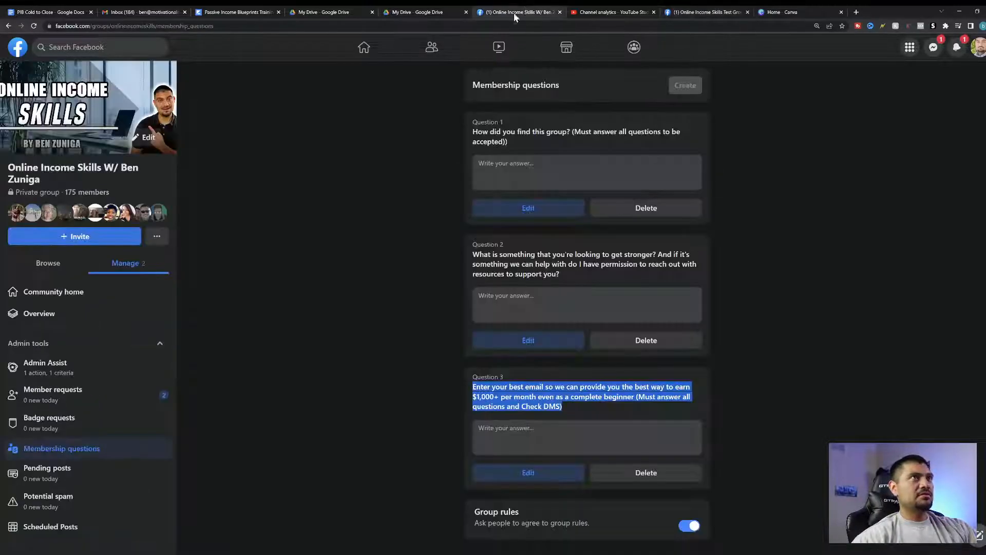
scroll(87, 360, down, 3)
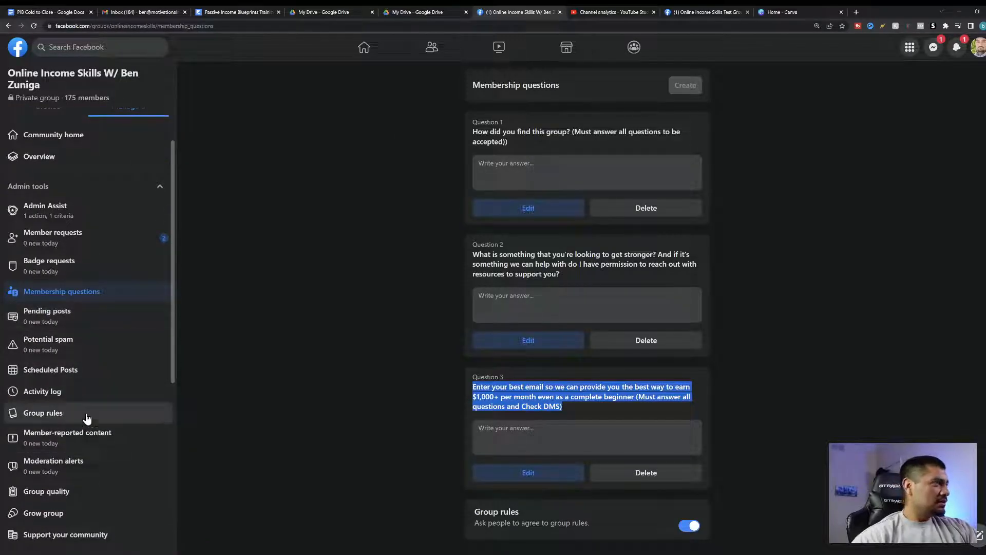
click(63, 417)
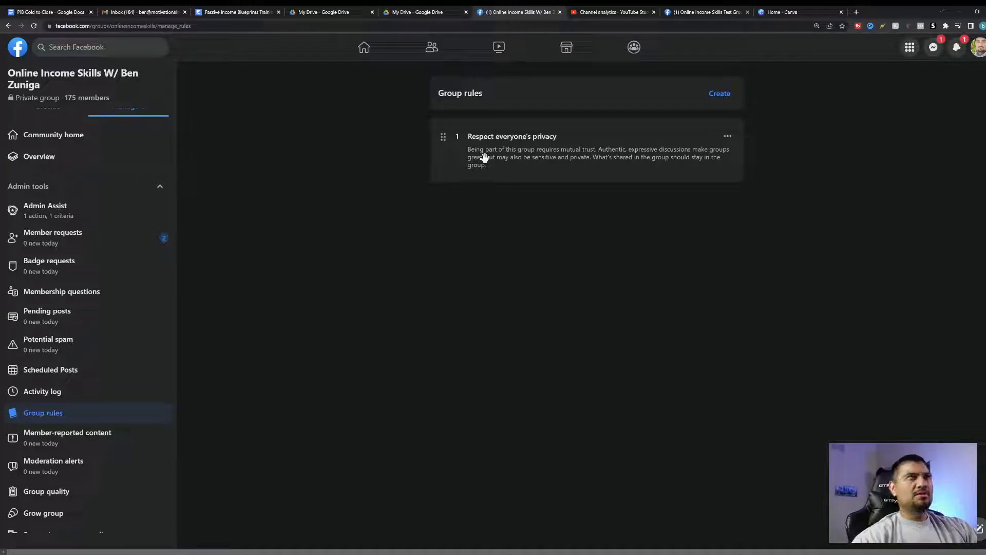
Step: Return to the test group and check its Group Quality page for issues and violations
click(705, 11)
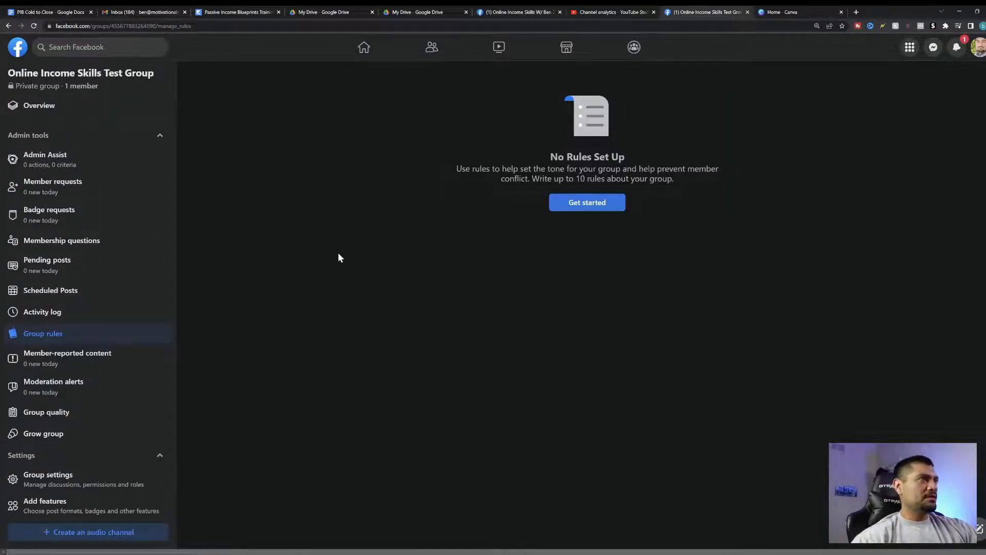
scroll(90, 362, down, 2)
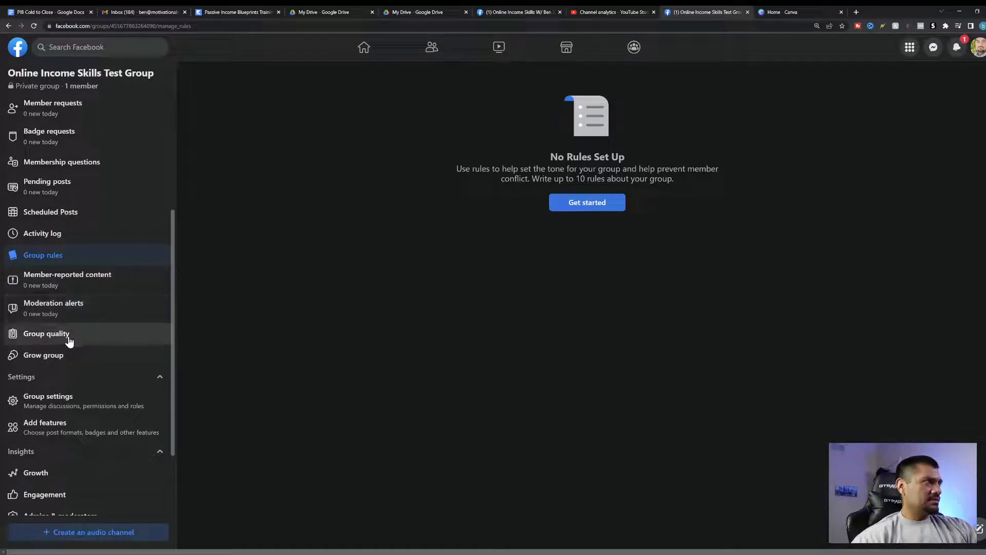
click(63, 334)
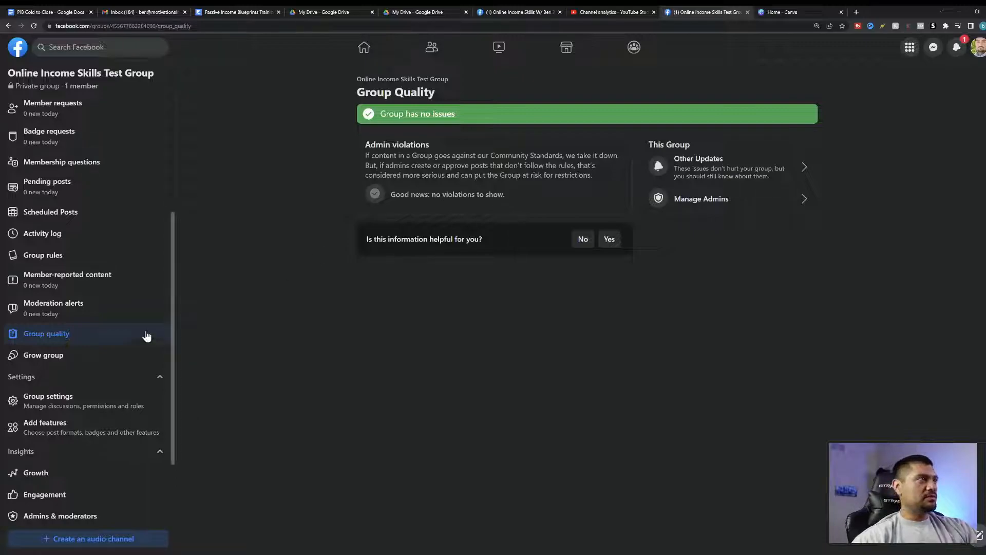
Step: Open the test group's name and description for editing in its group settings, ready to enter a description
scroll(72, 348, down, 2)
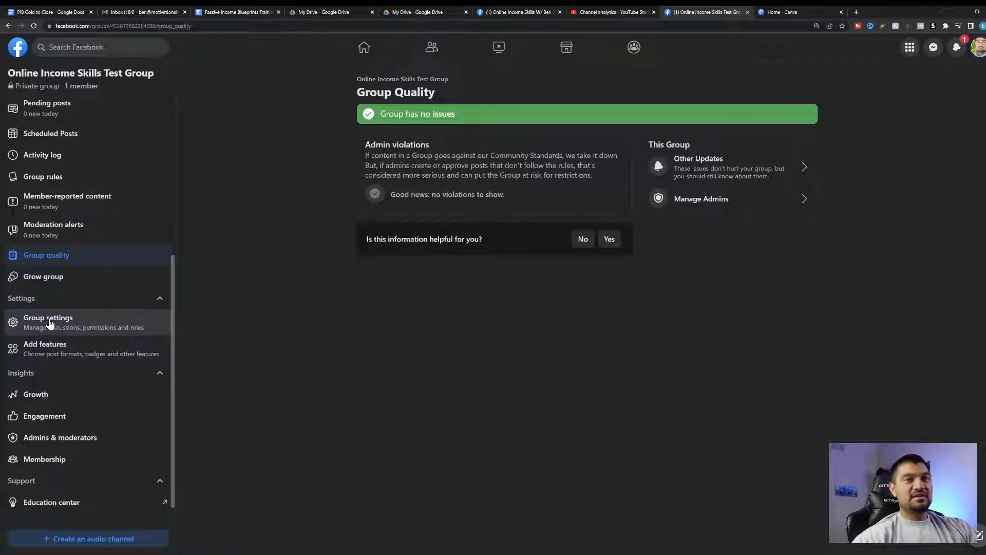
click(49, 323)
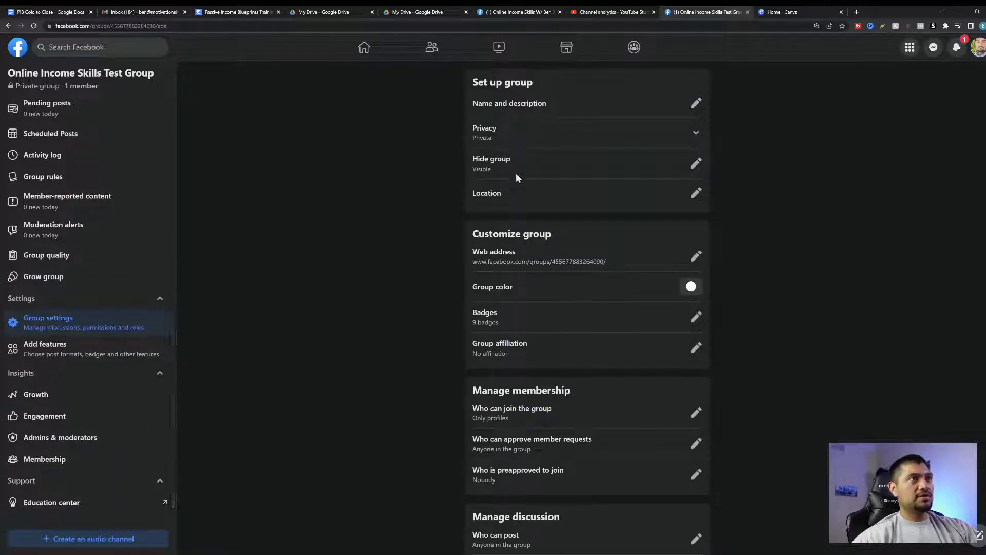
click(698, 104)
mouse_move(610, 132)
mouse_down()
mouse_move(440, 143)
mouse_move(485, 130)
mouse_move(589, 130)
mouse_up()
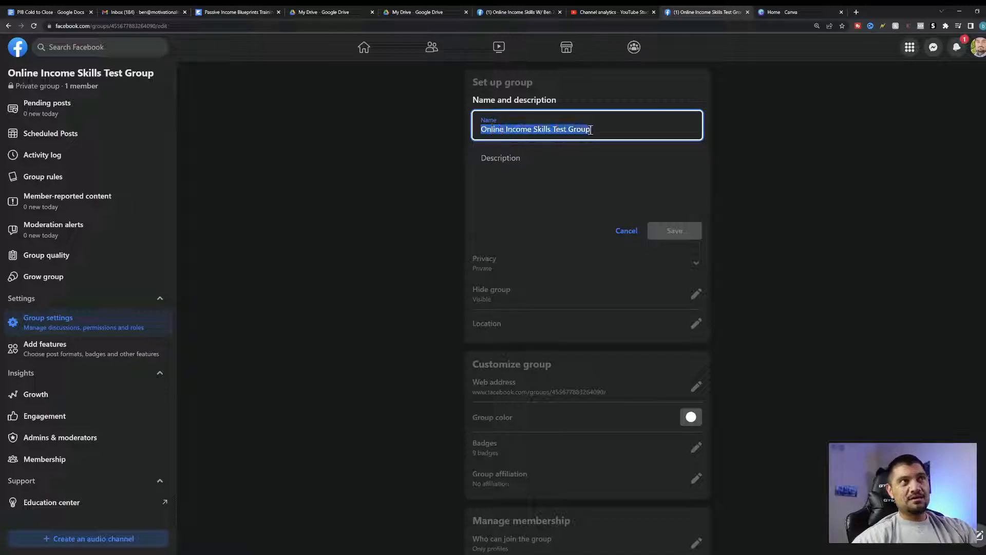
click(598, 129)
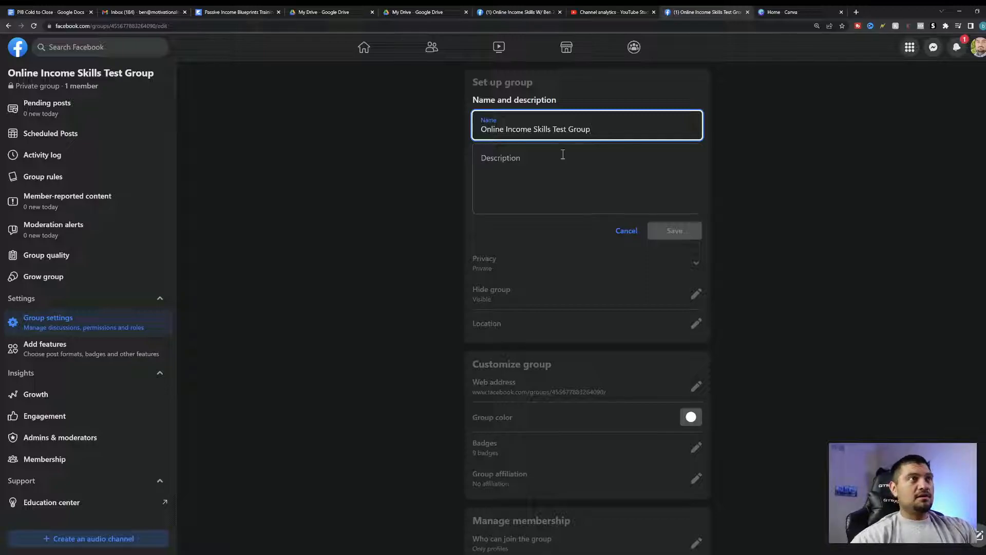
click(538, 172)
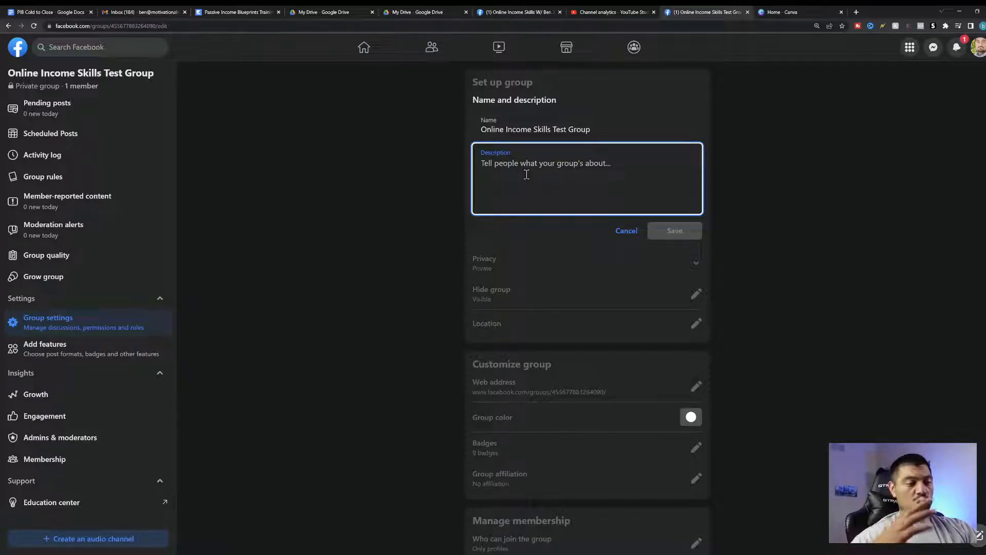
Step: Copy the full description from the existing Online Income Skills group's settings
click(501, 14)
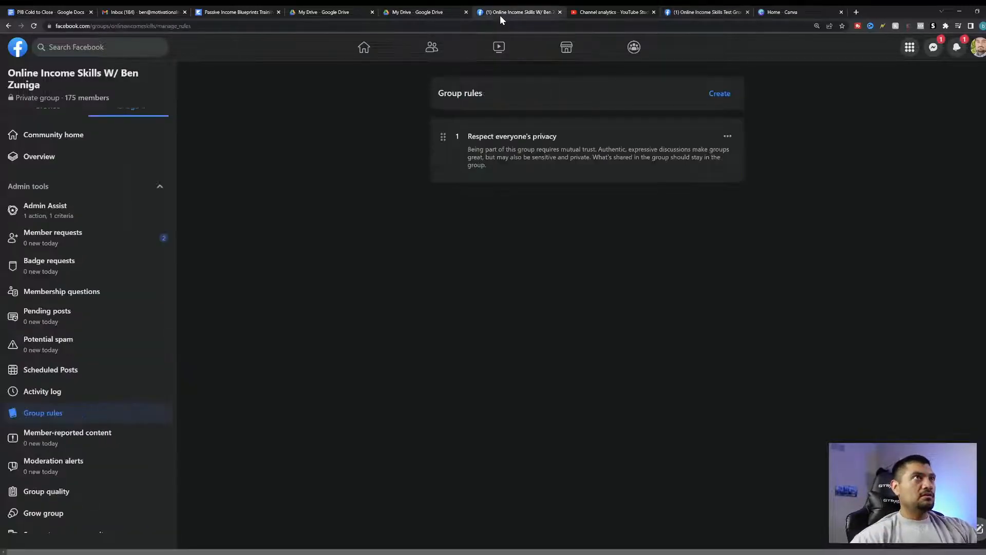
scroll(82, 367, down, 2)
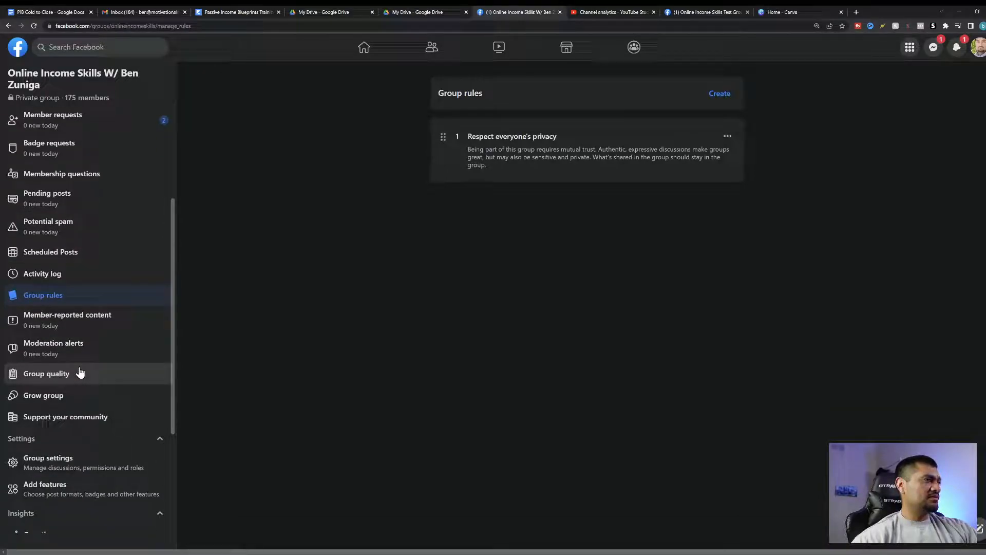
scroll(79, 373, down, 4)
click(84, 270)
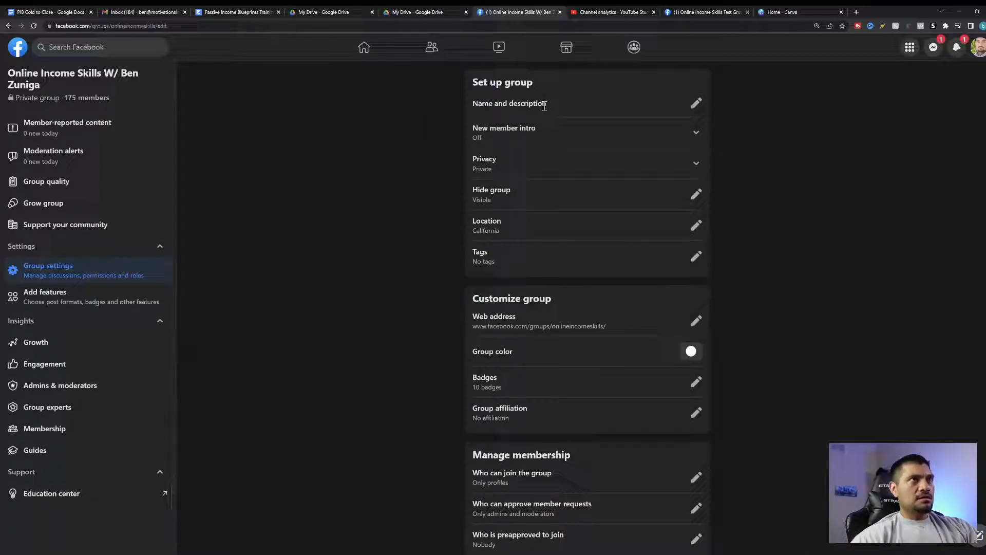
click(697, 103)
drag(481, 164, 688, 264)
key(ctrl+c)
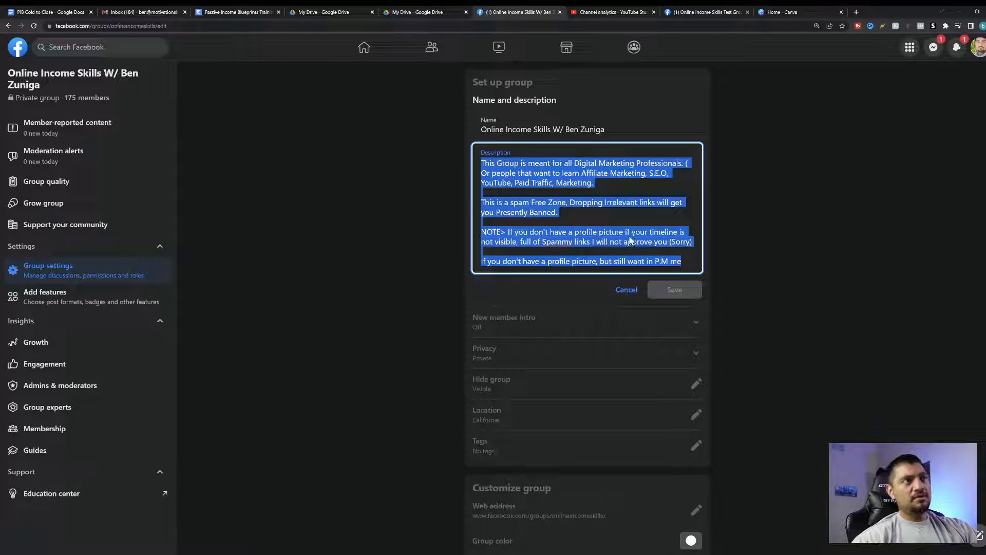
Step: Paste the copied description beginning "This Group is meant for all Digital Marketing Professionals" into the test group, review its paragraphs, and save it
click(716, 12)
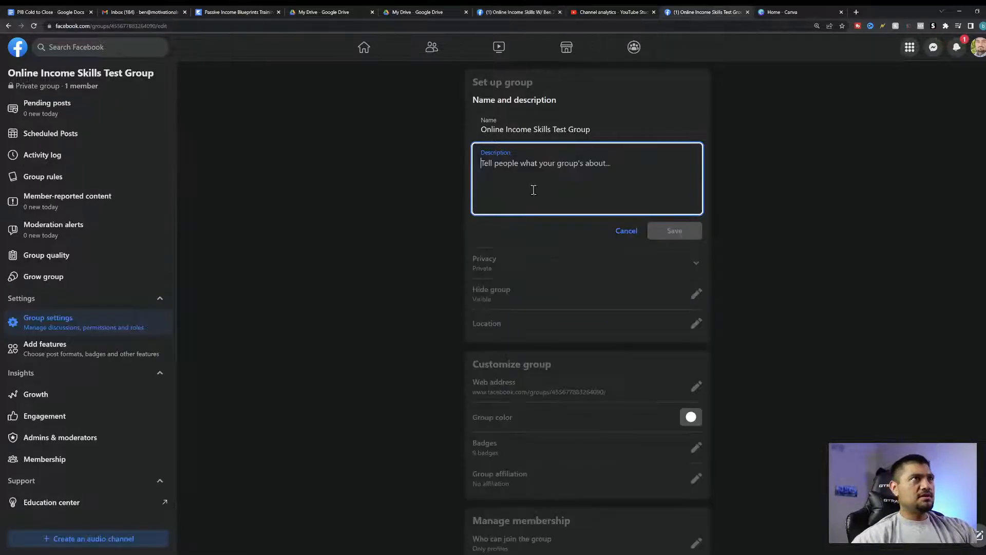
key(ctrl+v)
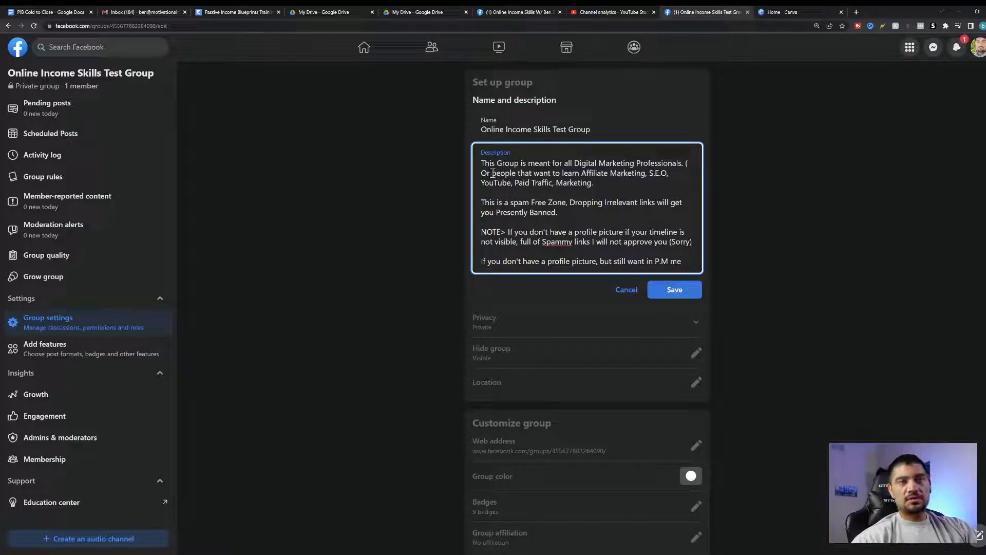
drag(485, 163, 645, 174)
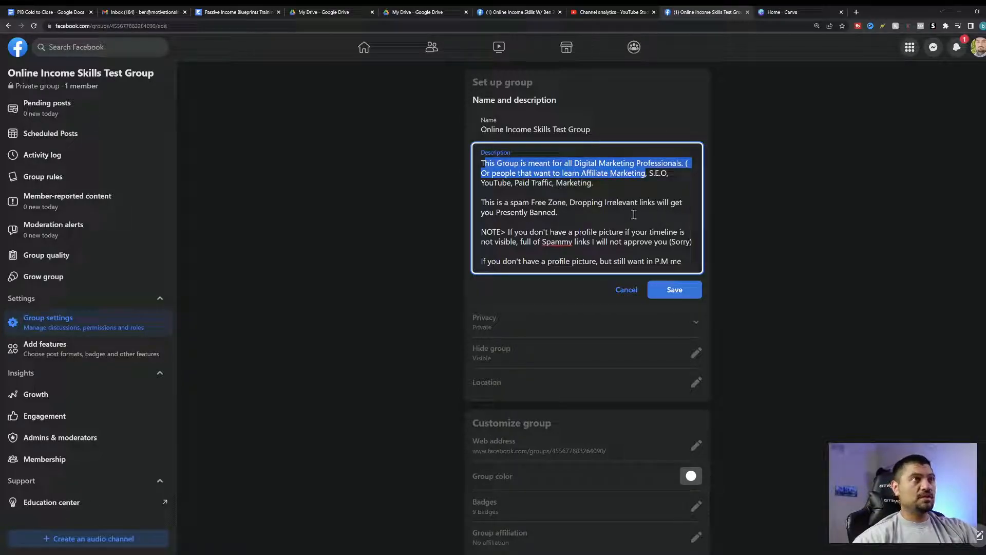
drag(482, 202, 647, 214)
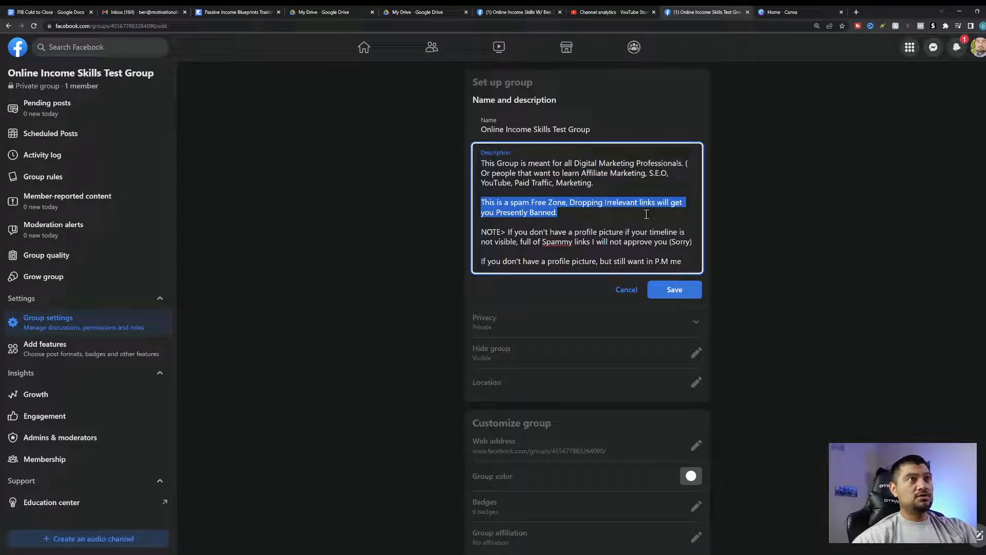
click(525, 212)
drag(526, 213, 503, 221)
click(607, 217)
scroll(576, 235, down, 1)
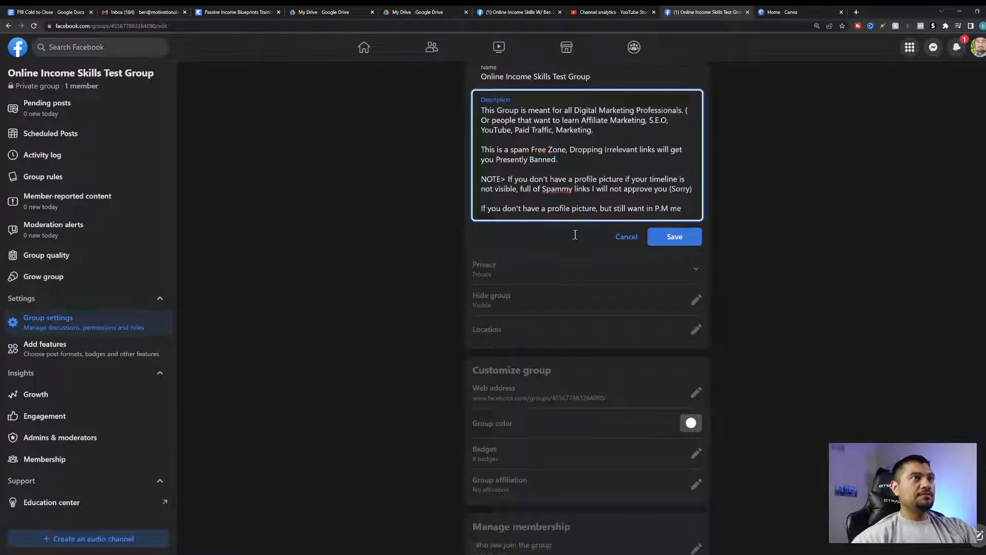
drag(502, 154, 679, 178)
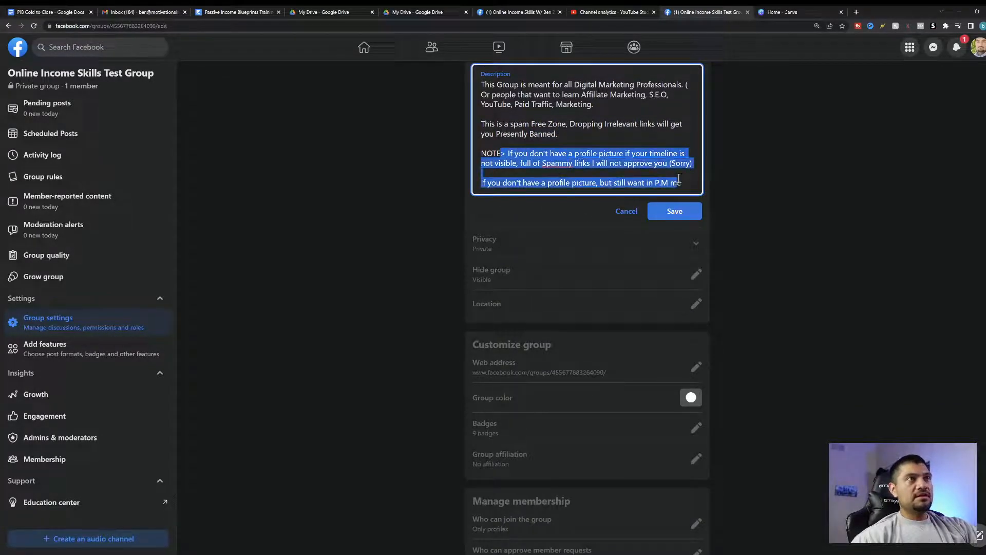
click(769, 185)
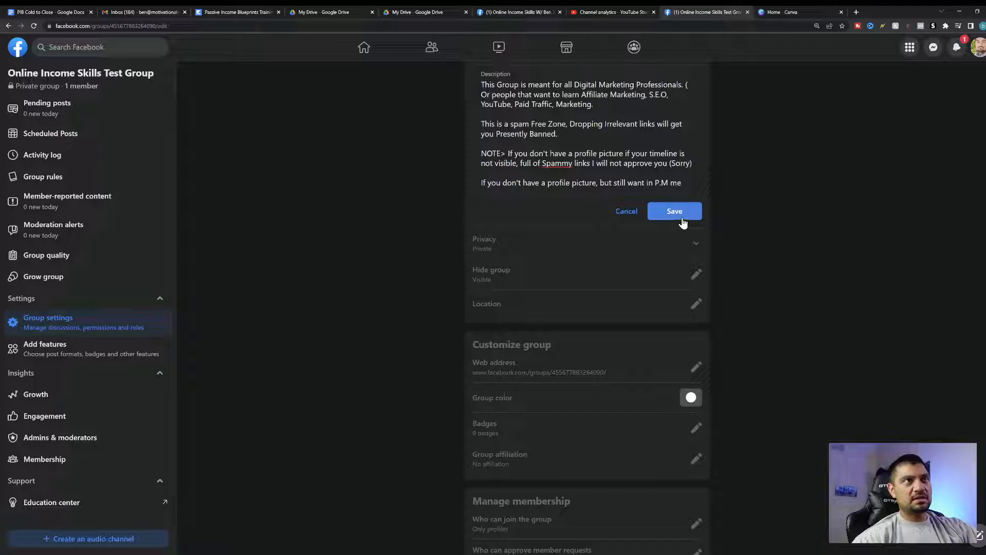
scroll(763, 229, up, 2)
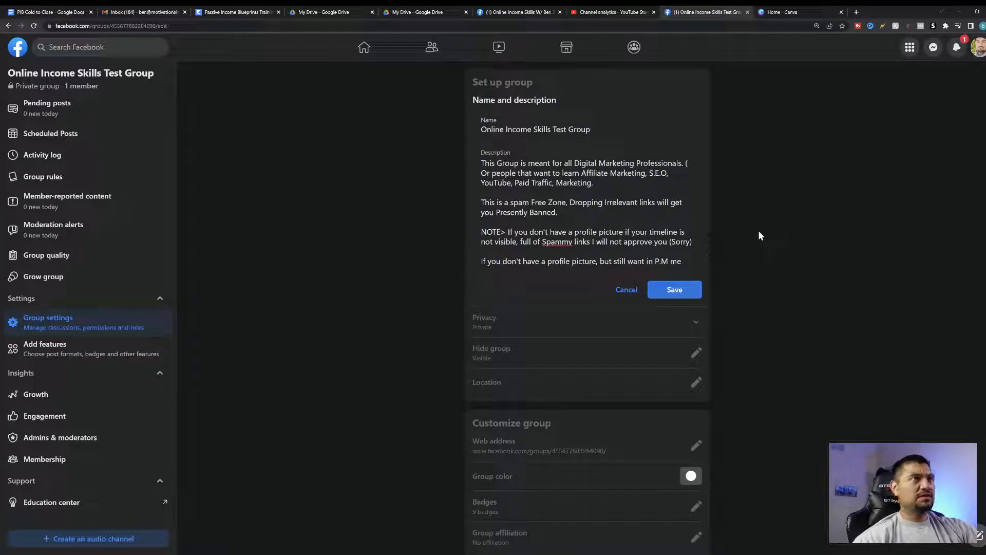
click(691, 290)
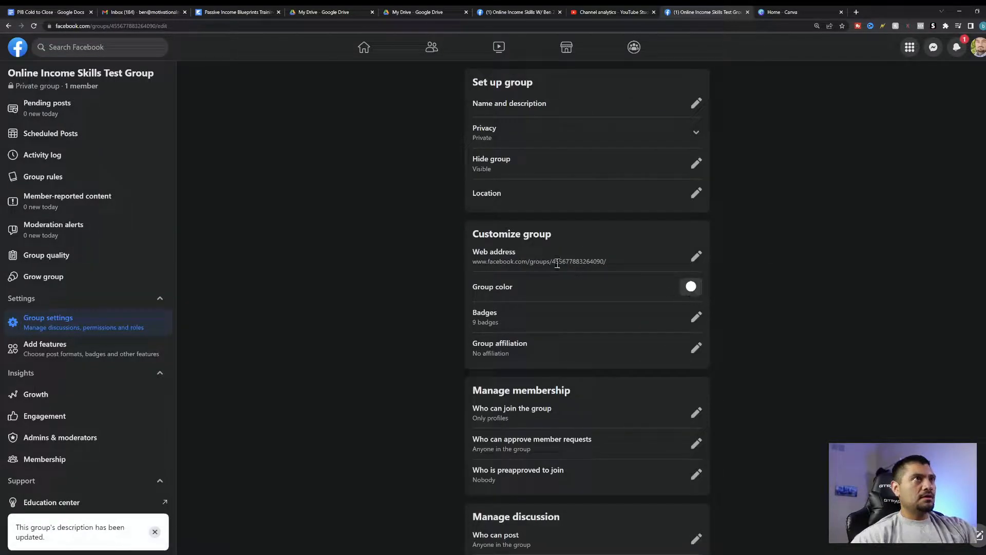
Step: Review the test group's privacy details and its Hide group options without changing them
click(696, 133)
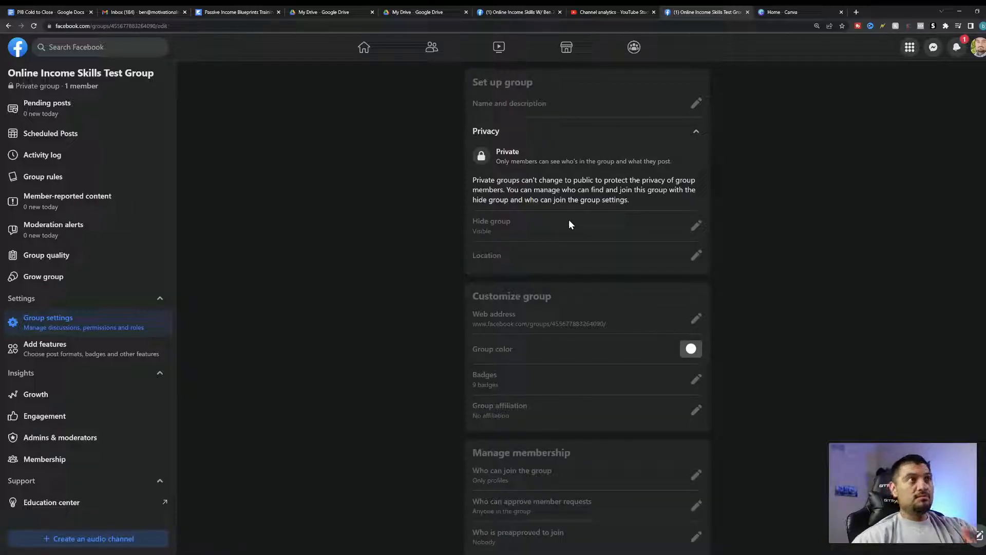
click(696, 135)
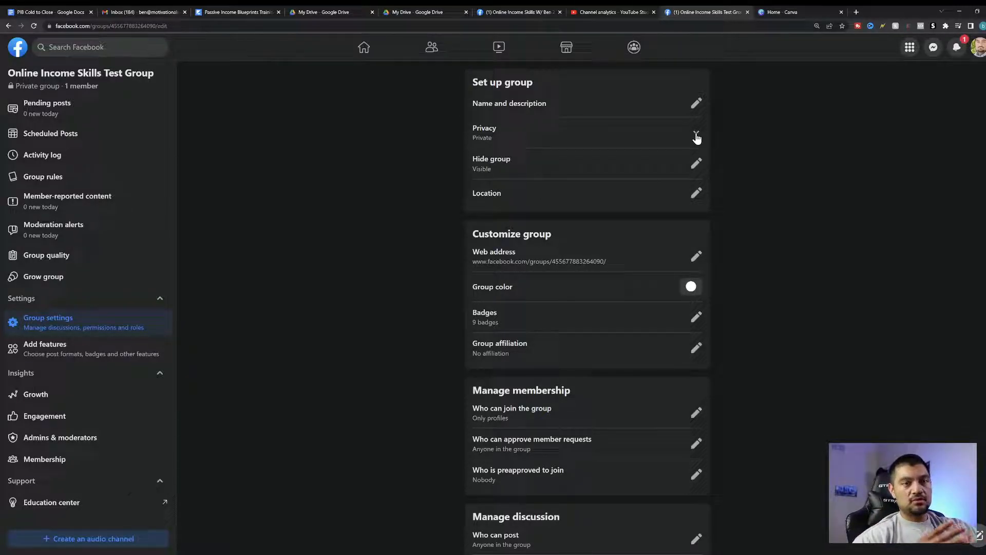
click(697, 164)
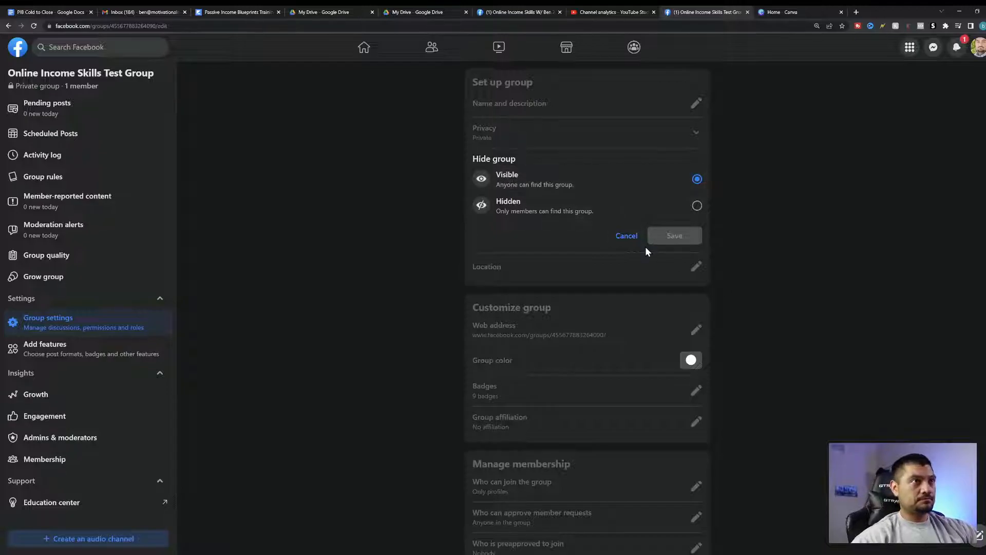
click(625, 235)
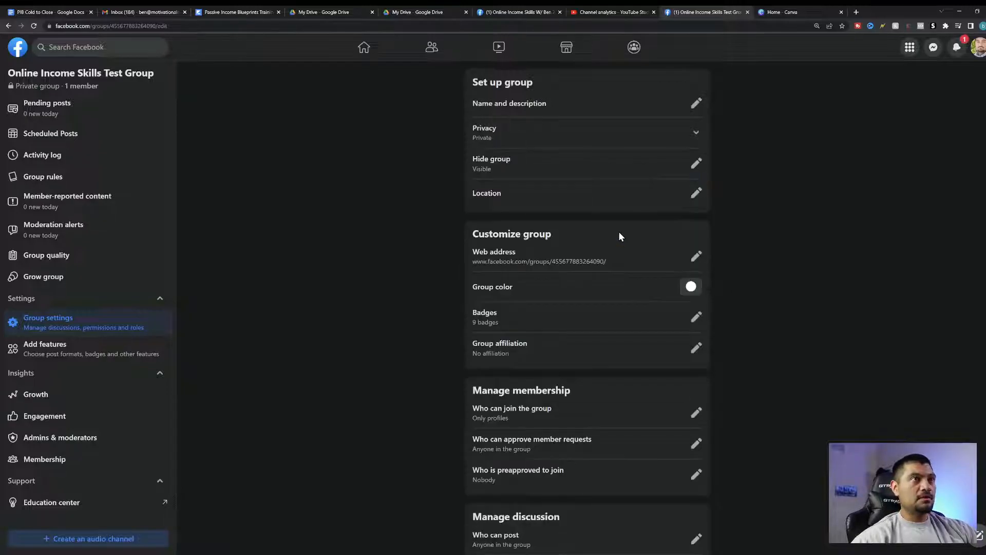
Step: Set the test group's location to United States and save it
click(697, 193)
click(541, 319)
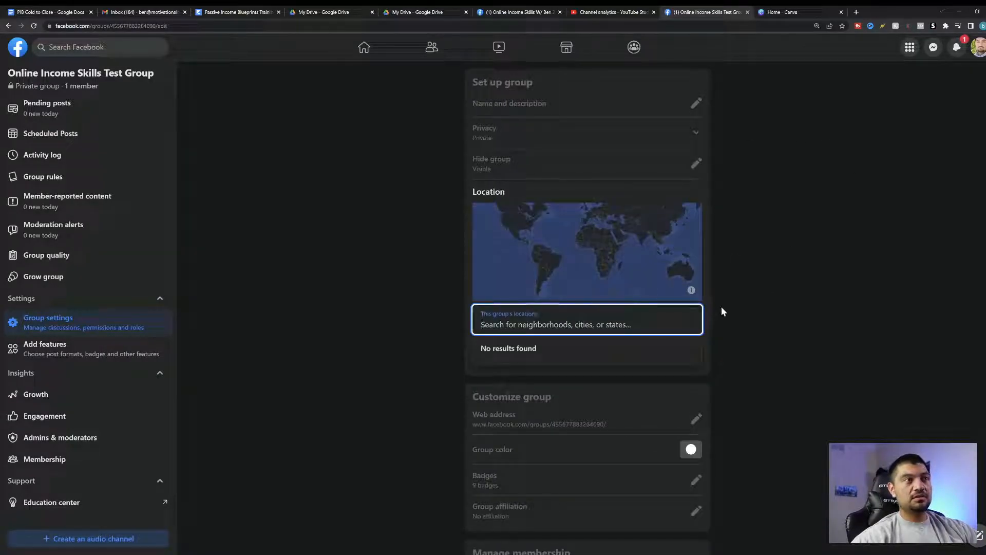
text(Unite)
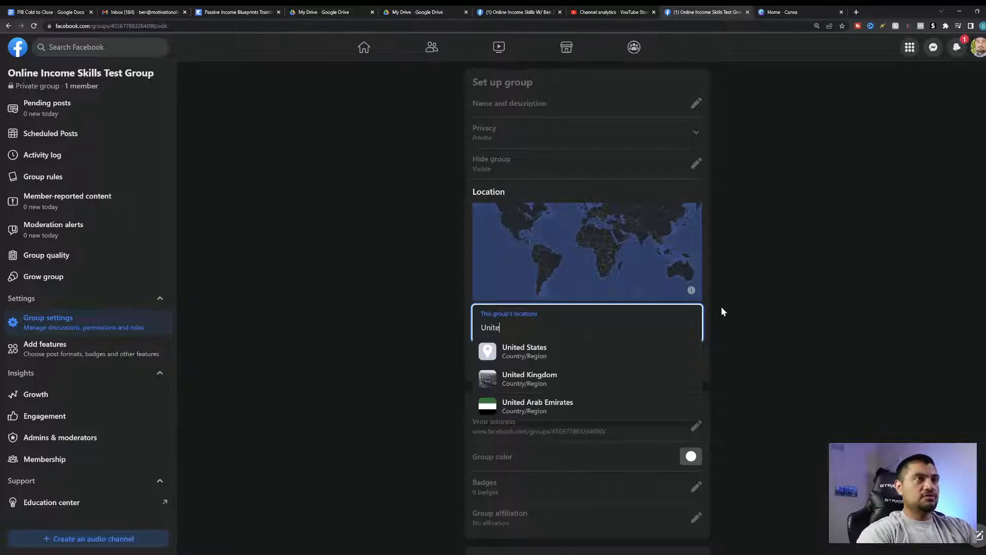
click(535, 355)
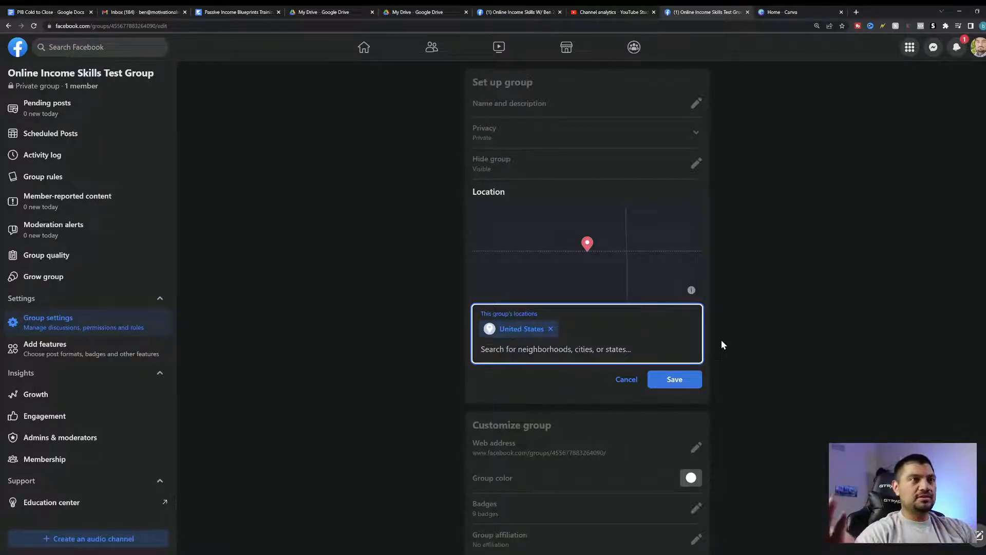
click(674, 379)
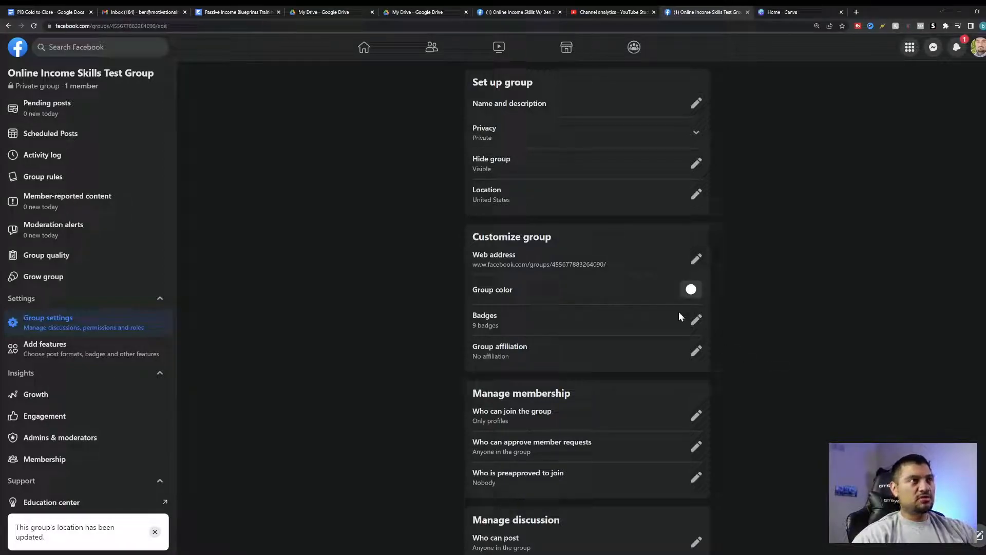
Step: Open the test group's web address for editing, and check the existing Online Income Skills group's custom URL as a reference
click(698, 261)
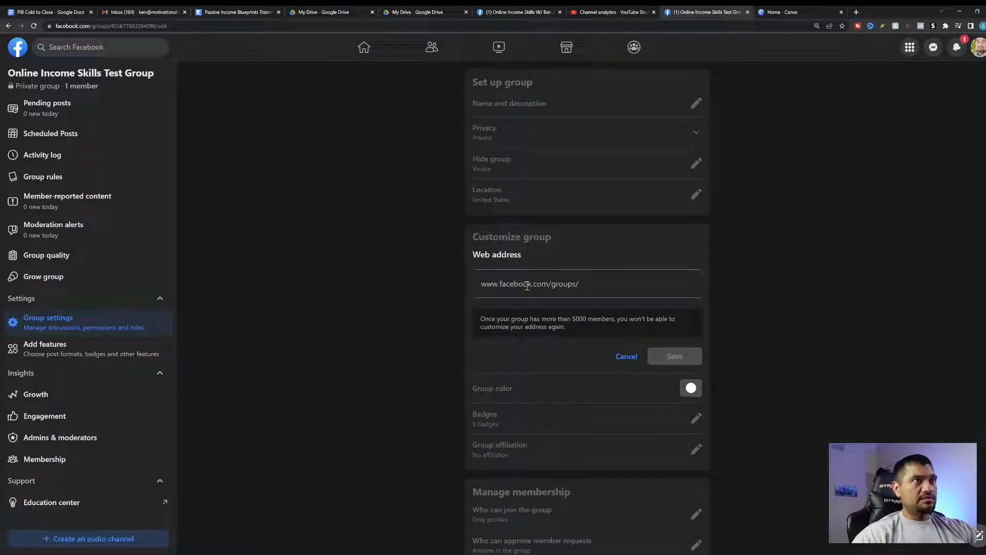
click(510, 14)
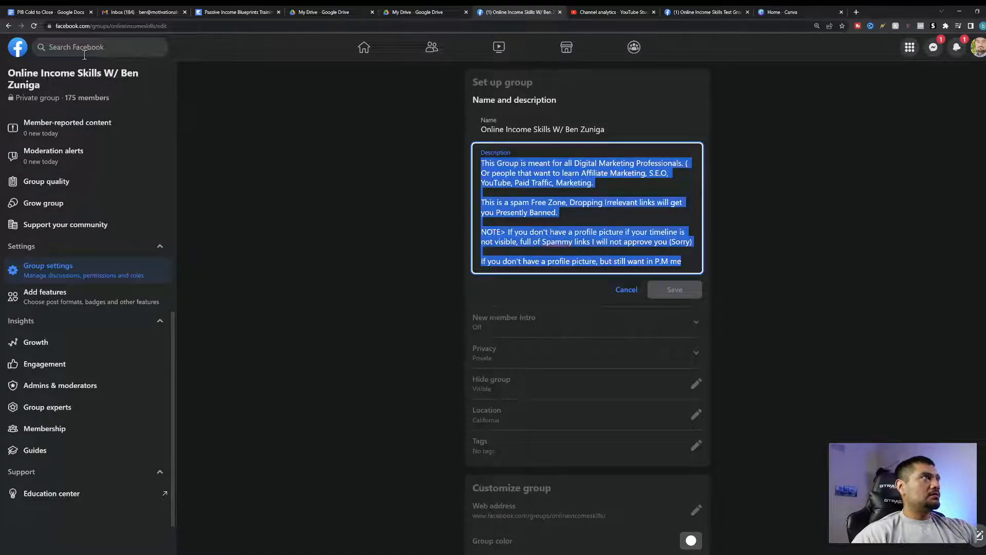
click(14, 53)
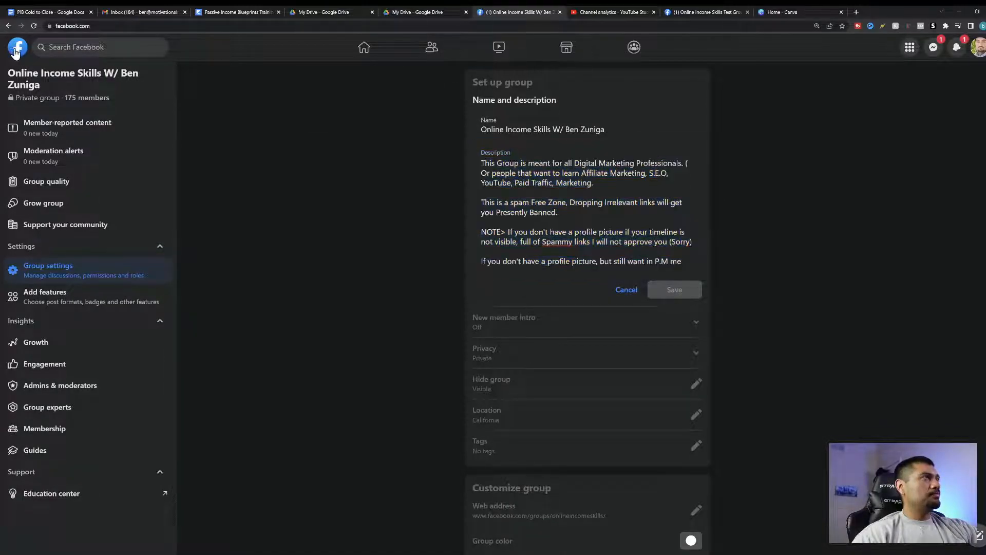
click(204, 341)
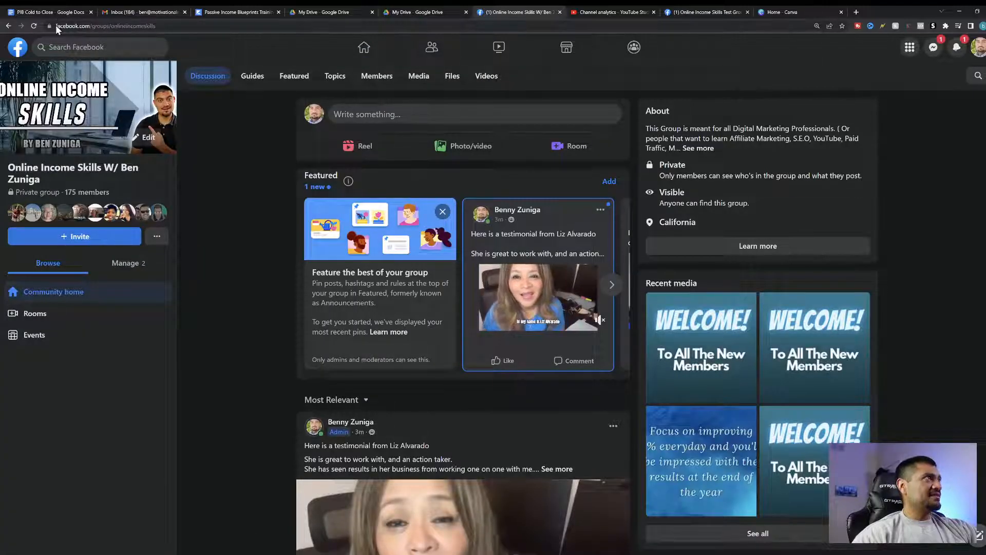
click(102, 27)
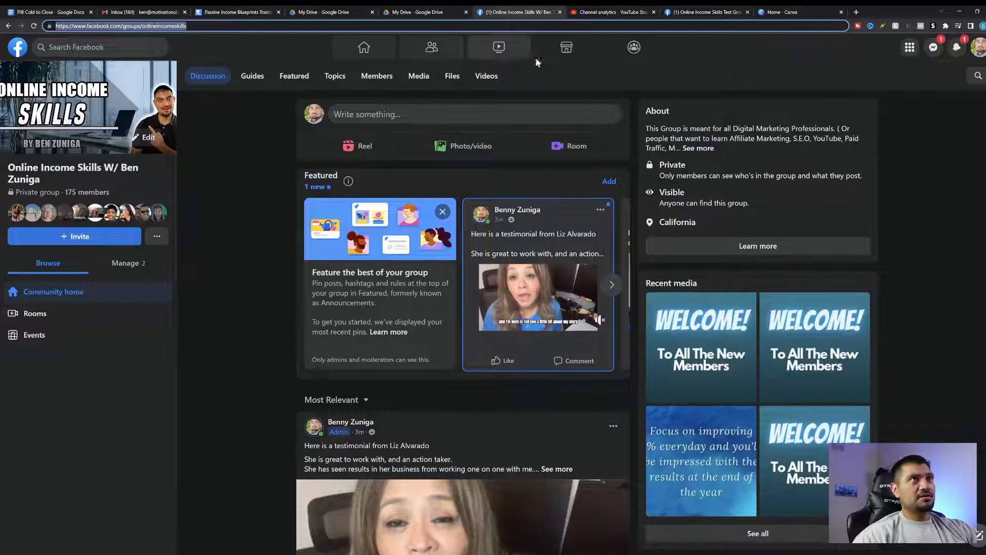
Step: Return to the test group's web address setting and check the group identifier in its current URL
click(698, 12)
click(593, 286)
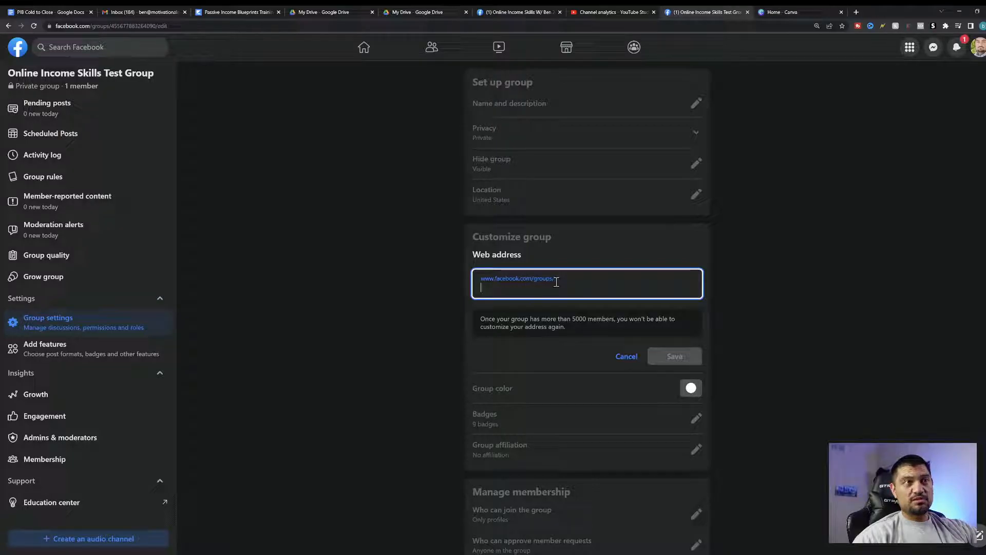
click(109, 26)
drag(110, 26, 169, 27)
click(201, 25)
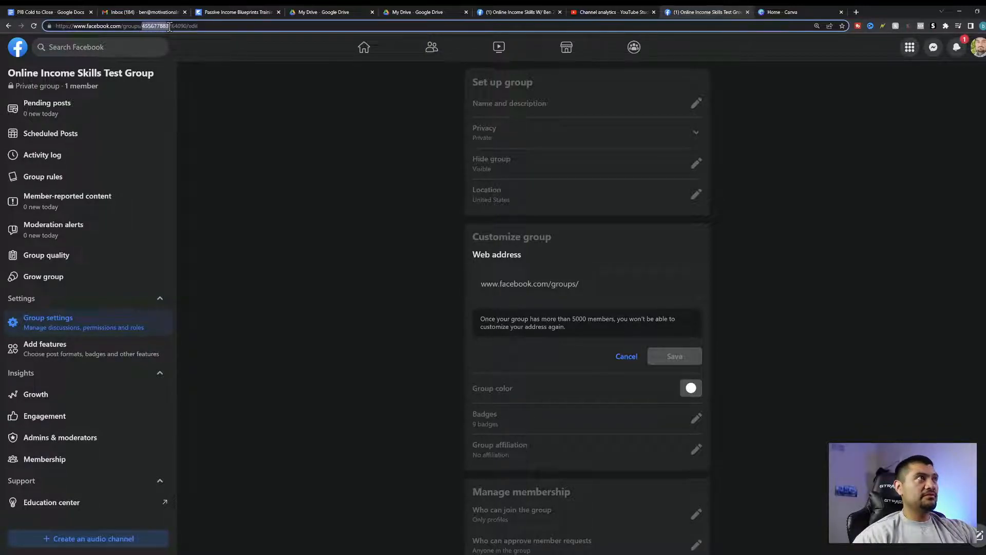
Step: Set the test group's web address to onlineincometestgroup, review the note about the 5000-member limit, and save it
click(545, 286)
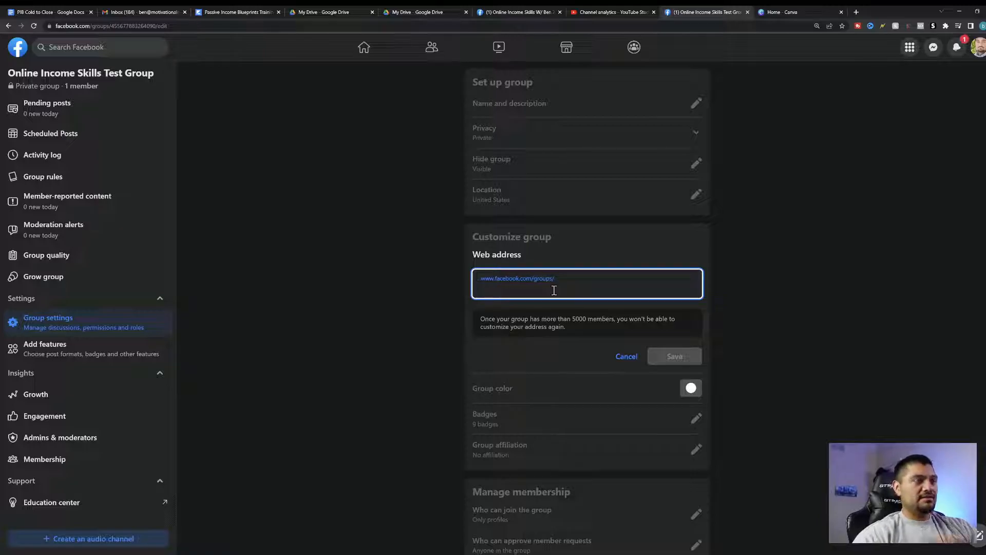
text(onlineincometest)
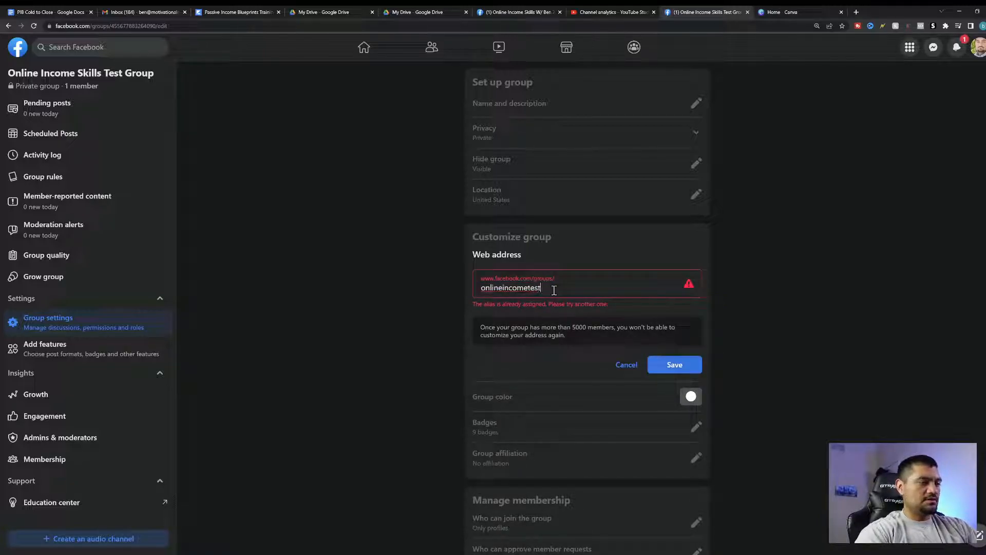
text(group)
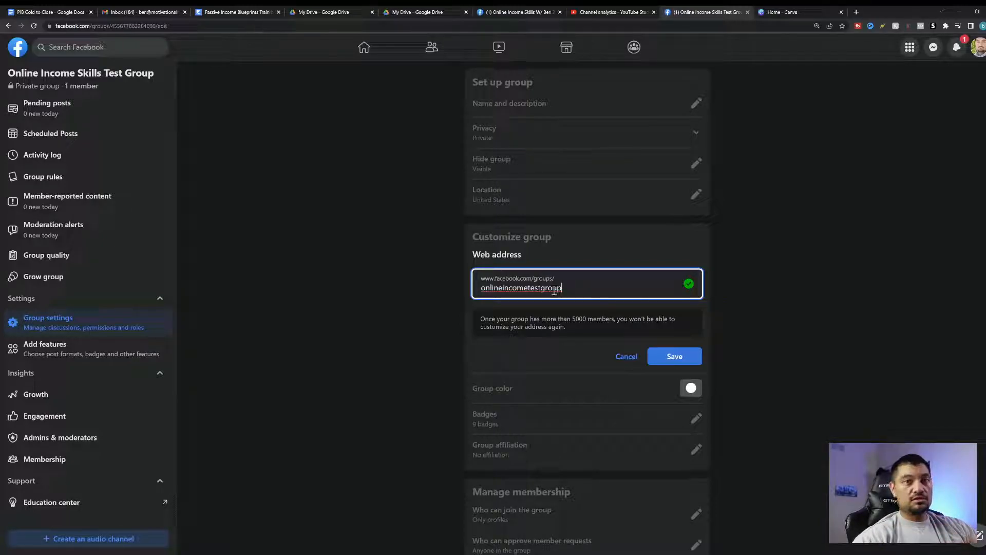
drag(479, 319, 576, 338)
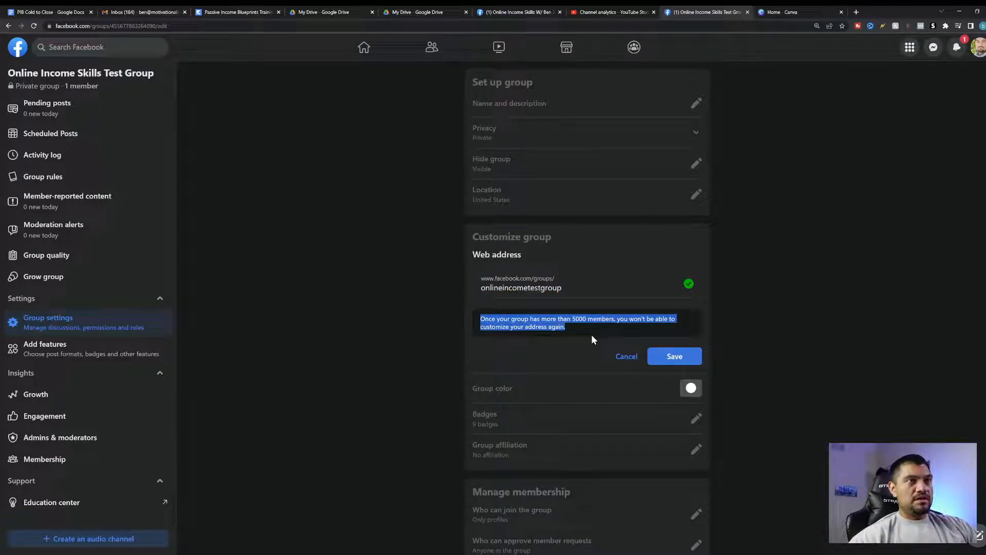
drag(573, 319, 633, 329)
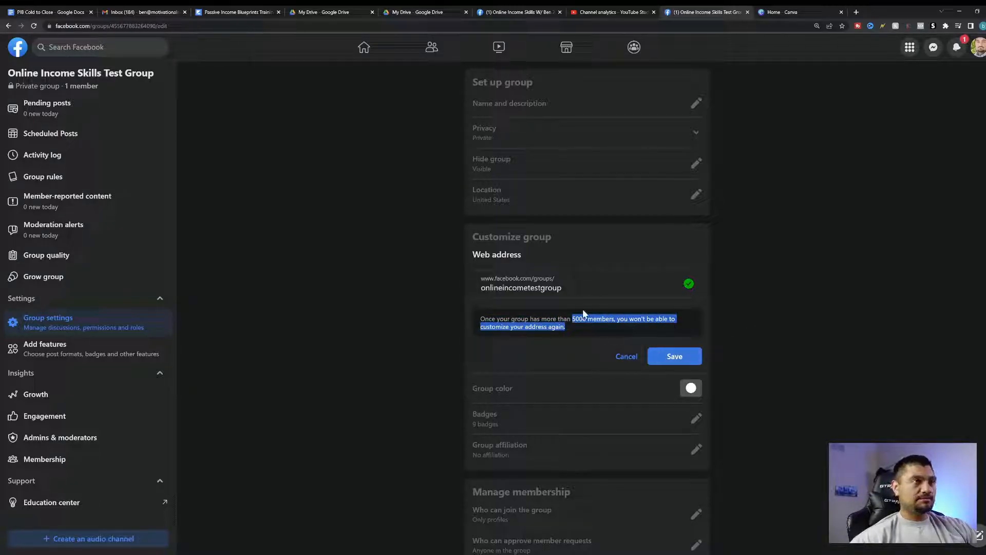
click(582, 288)
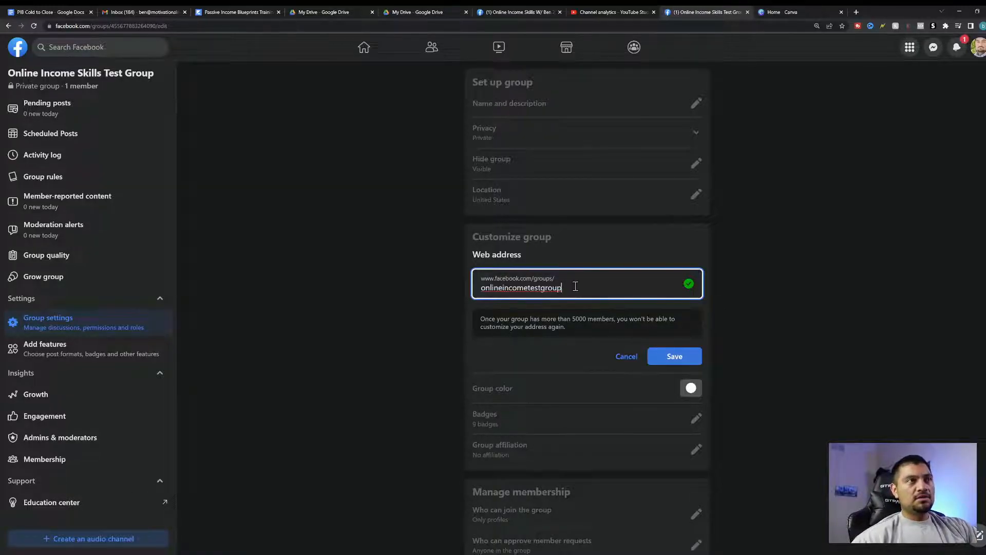
click(670, 356)
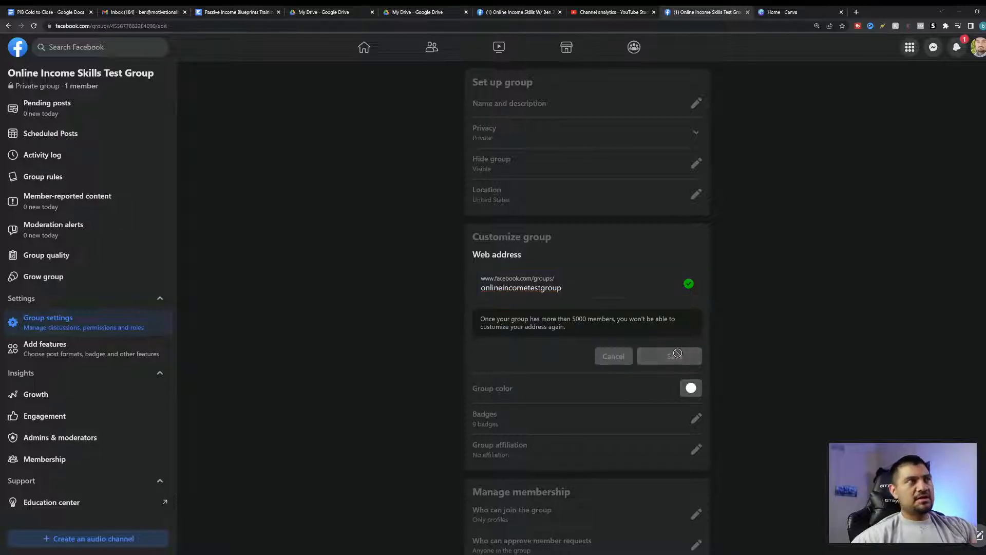
Step: Check the custom group name in the test group's page URL
click(114, 27)
click(115, 27)
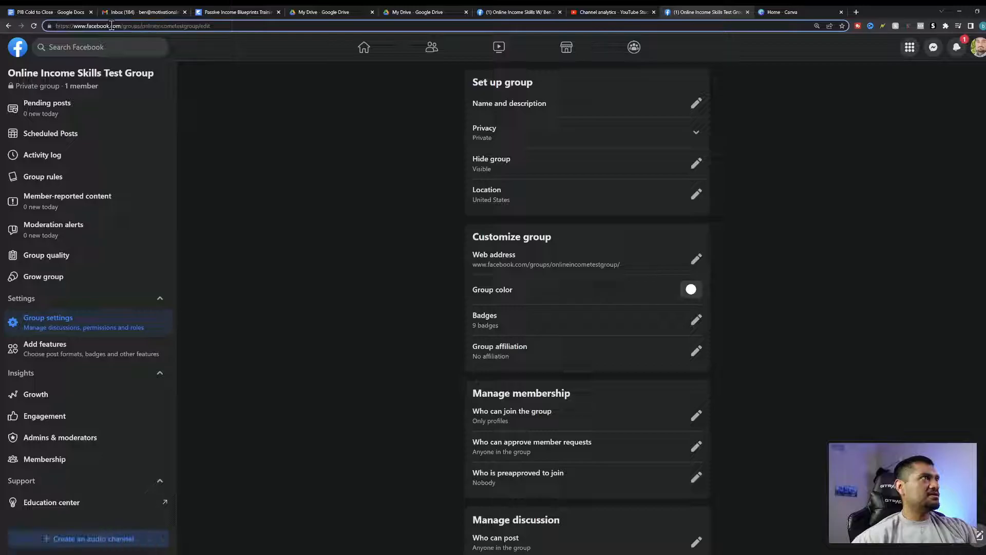
drag(142, 27, 192, 27)
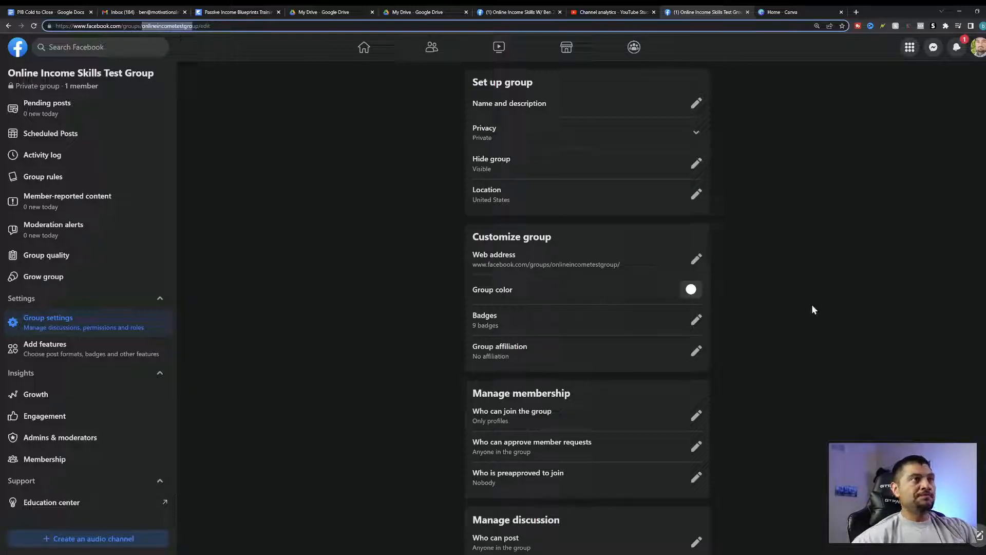
Step: Try several primary colors for the group, choose the medium blue in the first row, and save it
click(690, 289)
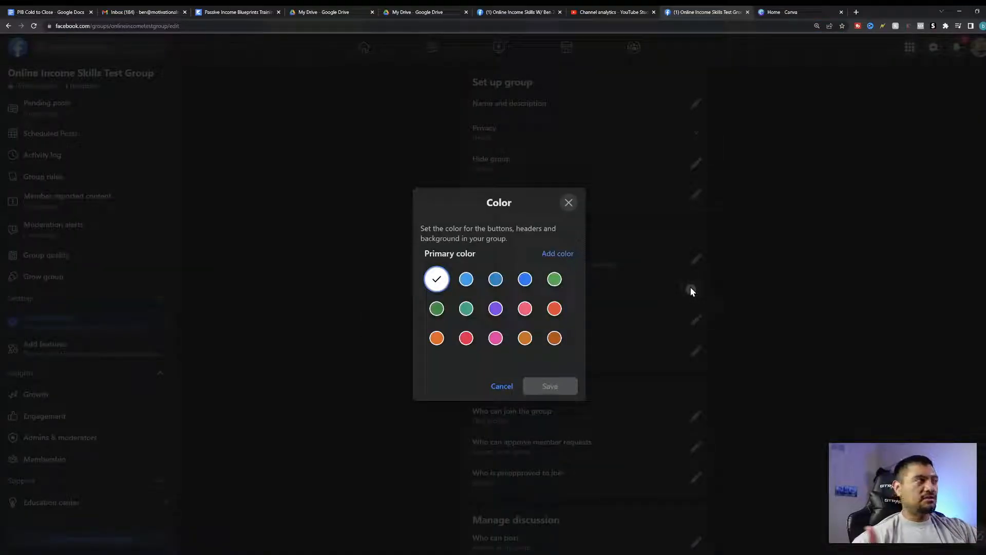
click(466, 279)
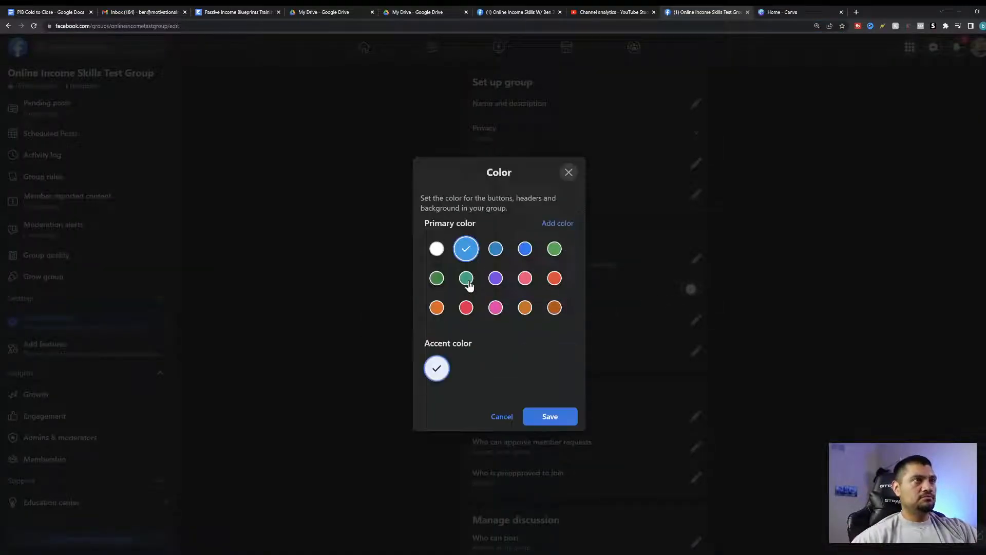
click(500, 278)
click(526, 249)
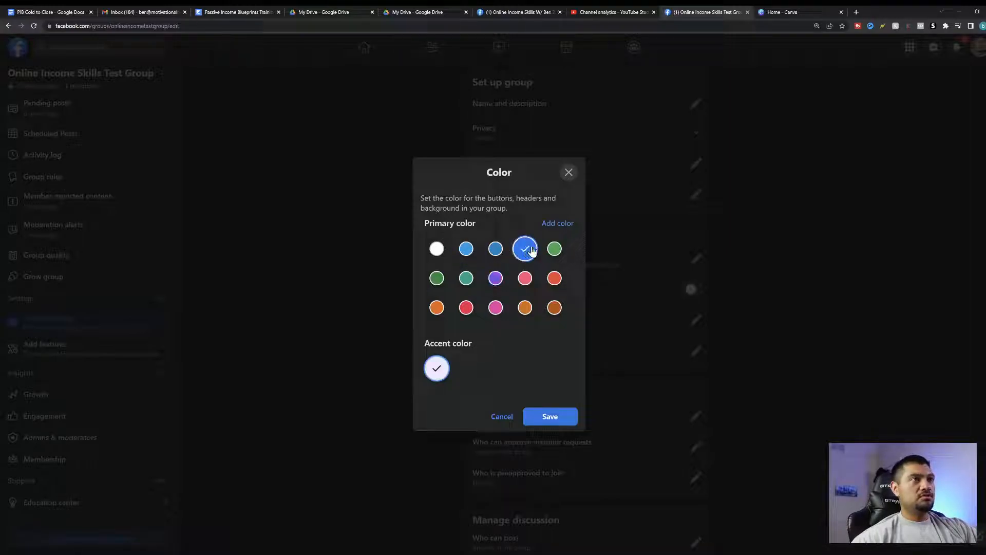
click(554, 248)
click(496, 249)
click(543, 417)
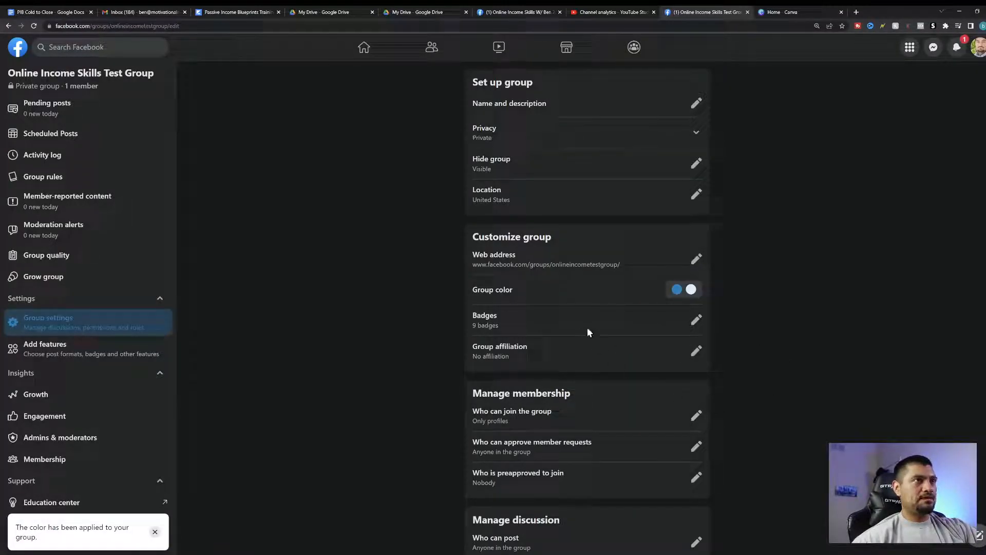
Step: Review the group's badges and its Who can join the group options without changing them
click(696, 320)
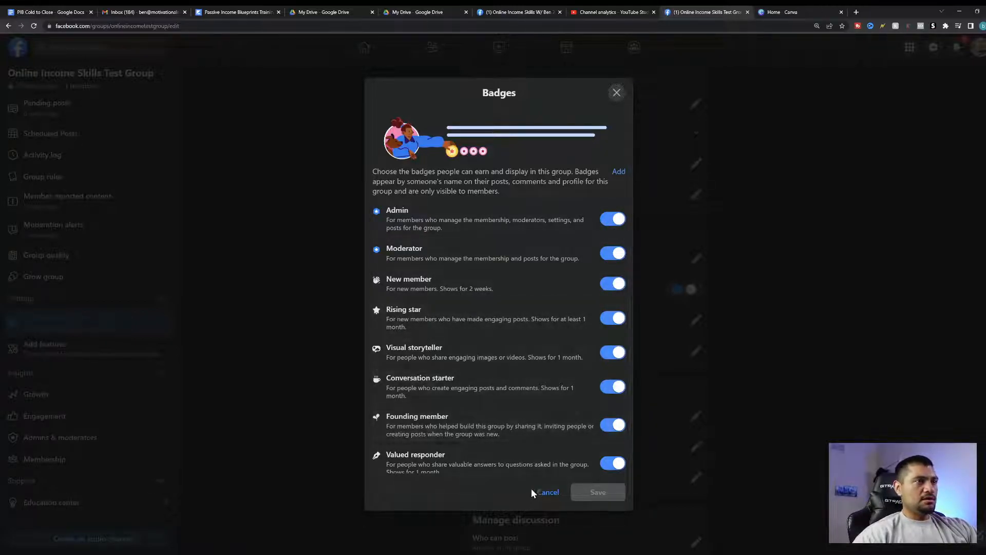
click(616, 92)
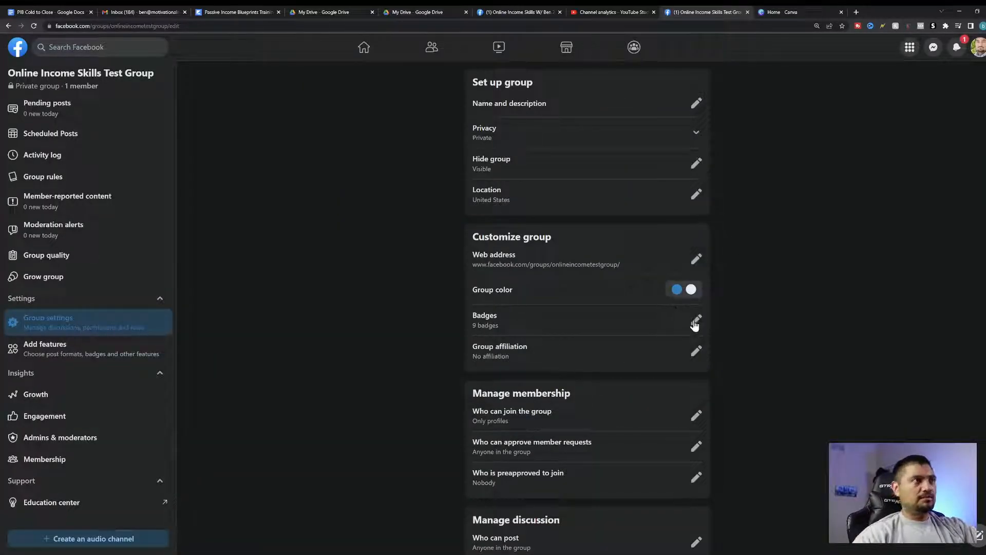
scroll(650, 352, down, 2)
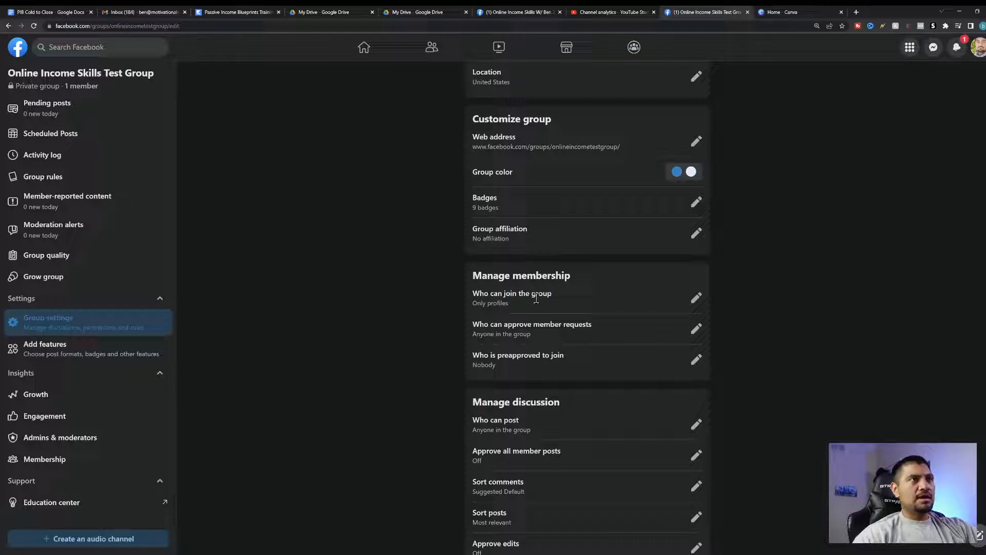
click(696, 298)
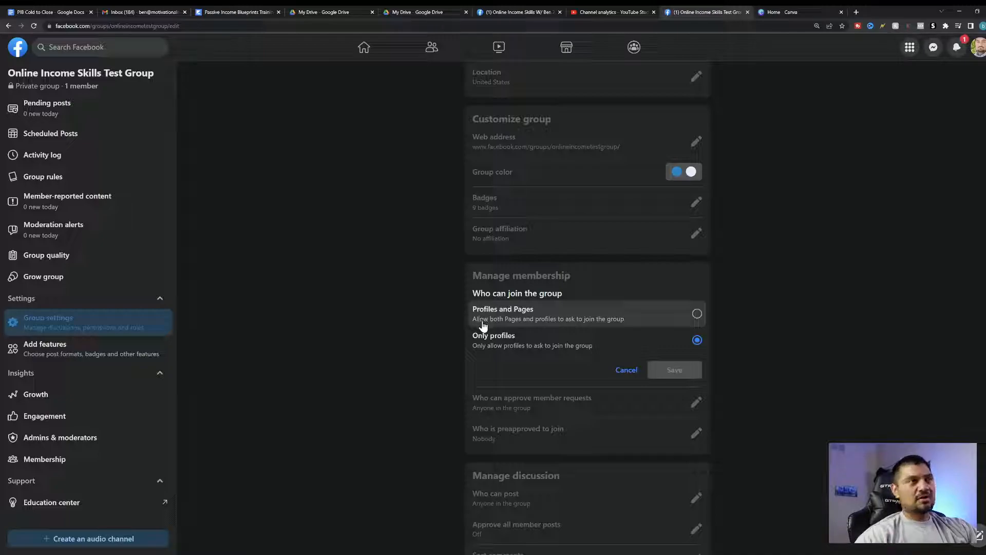
click(625, 370)
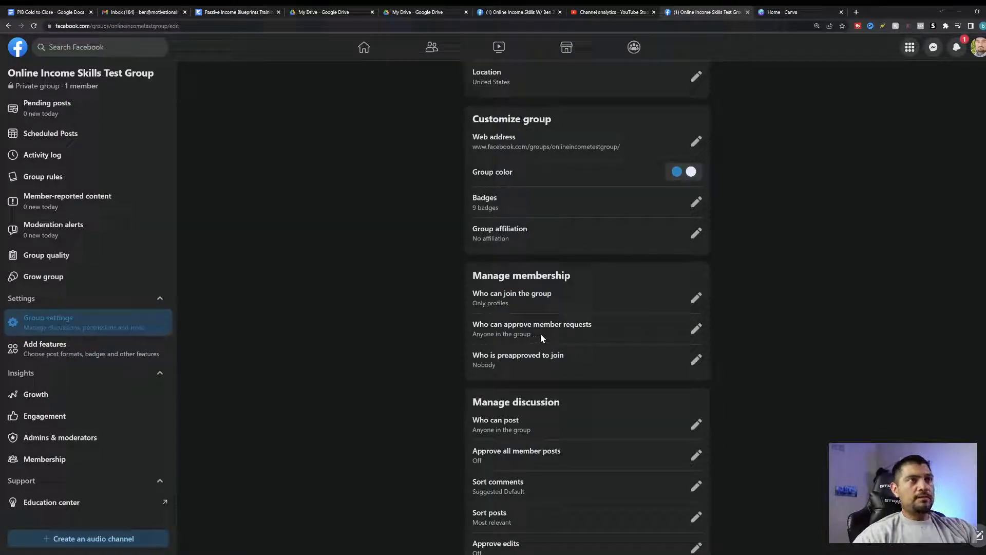
Step: Allow only admins and moderators to approve member requests and save the setting
click(696, 329)
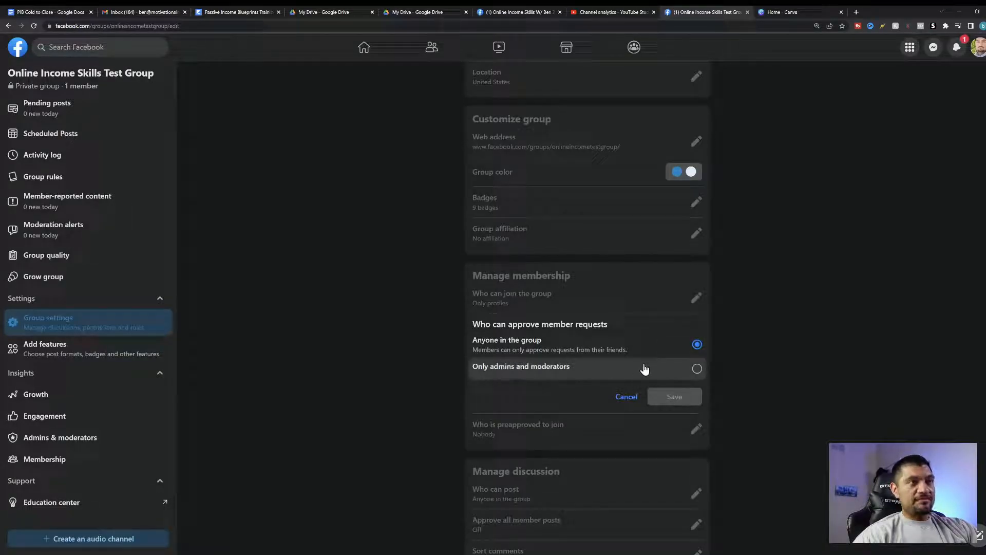
click(697, 368)
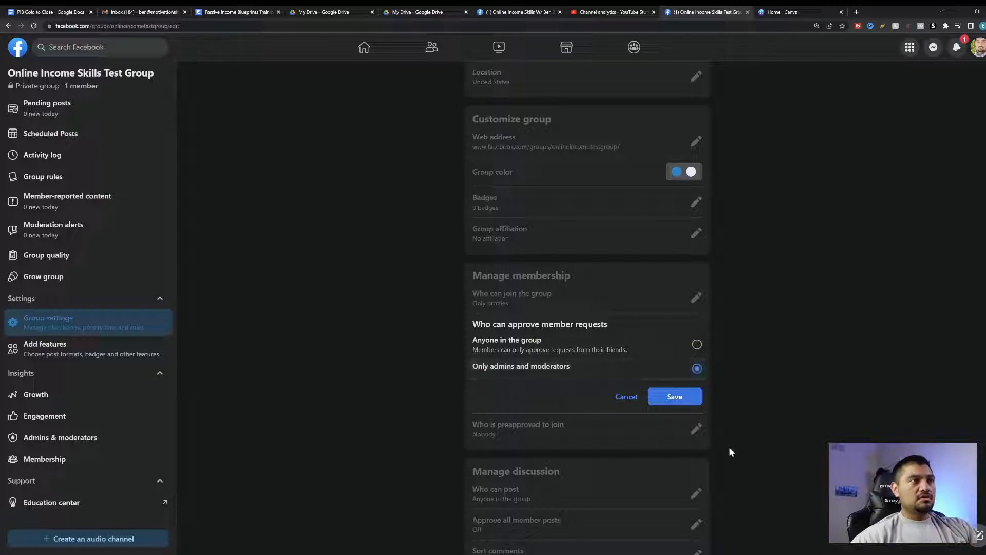
click(674, 397)
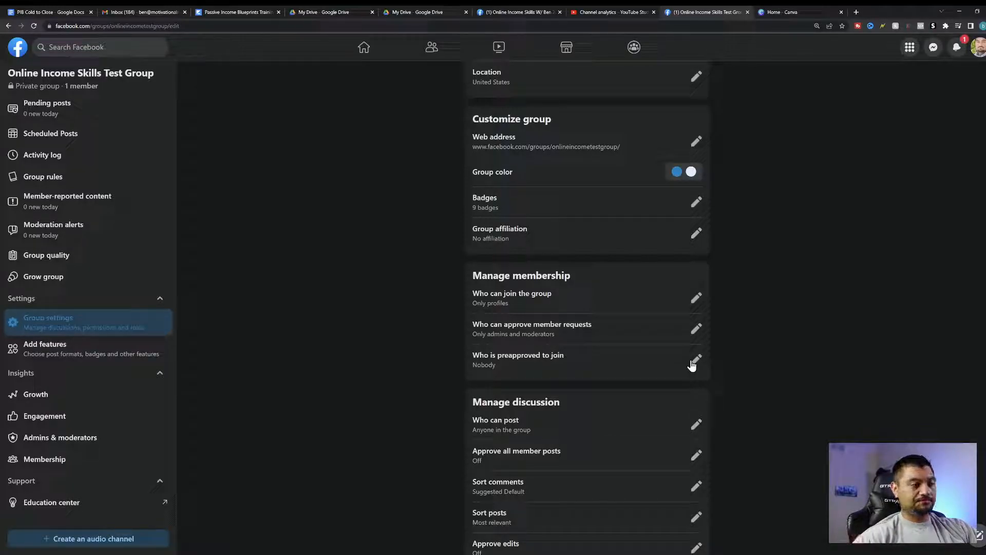
Step: Turn on approval of all member posts and save the setting
scroll(694, 364, down, 3)
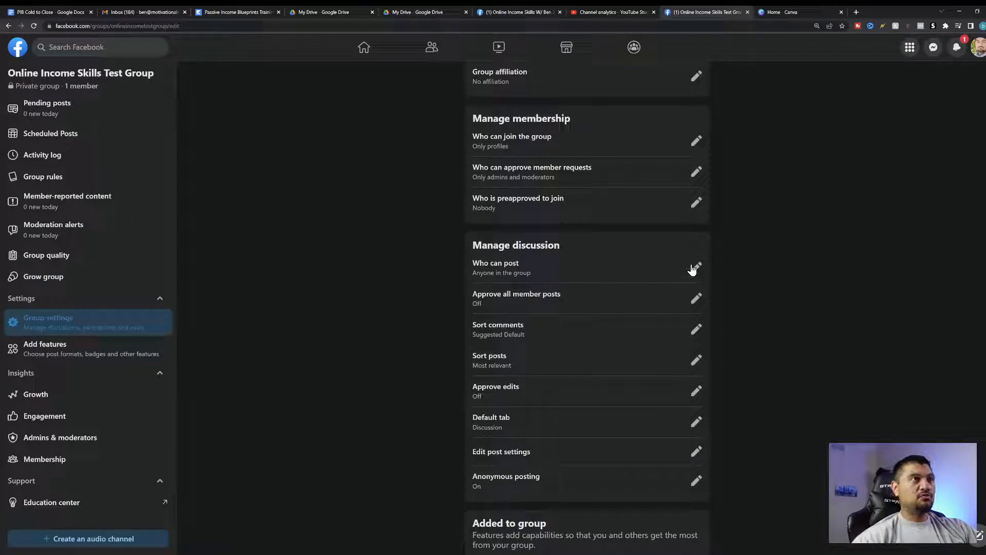
click(697, 300)
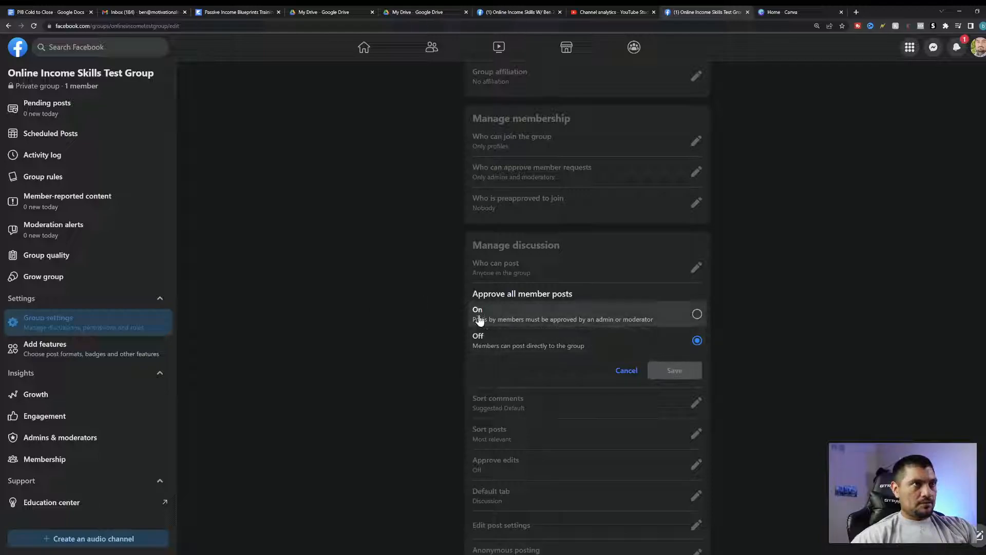
click(696, 314)
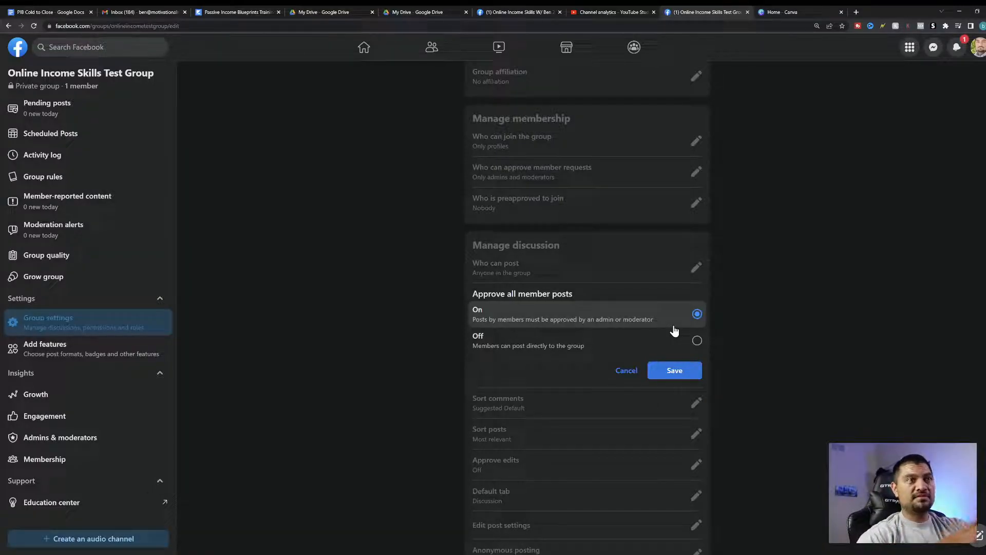
click(672, 370)
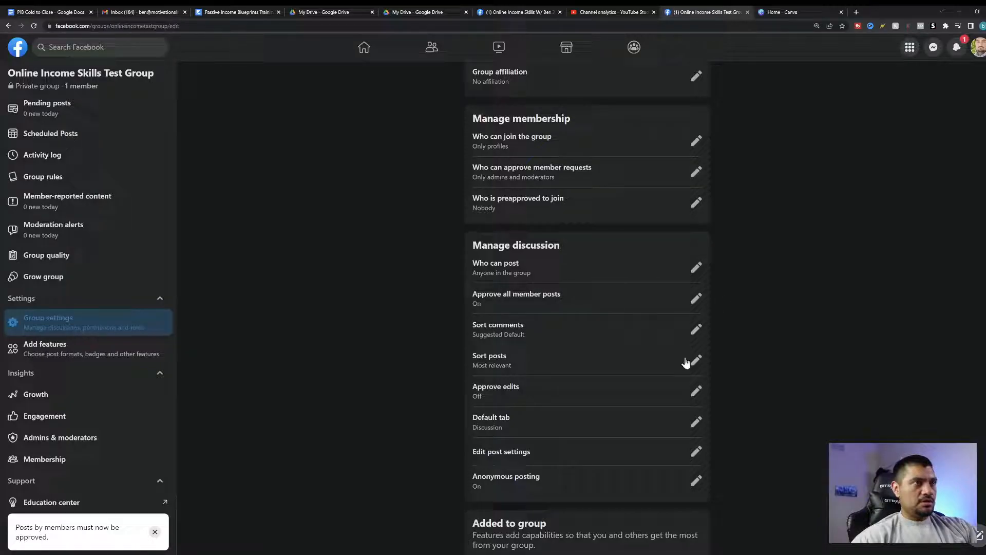
Step: Turn off anonymous posting for the group and save the setting
scroll(636, 346, down, 1)
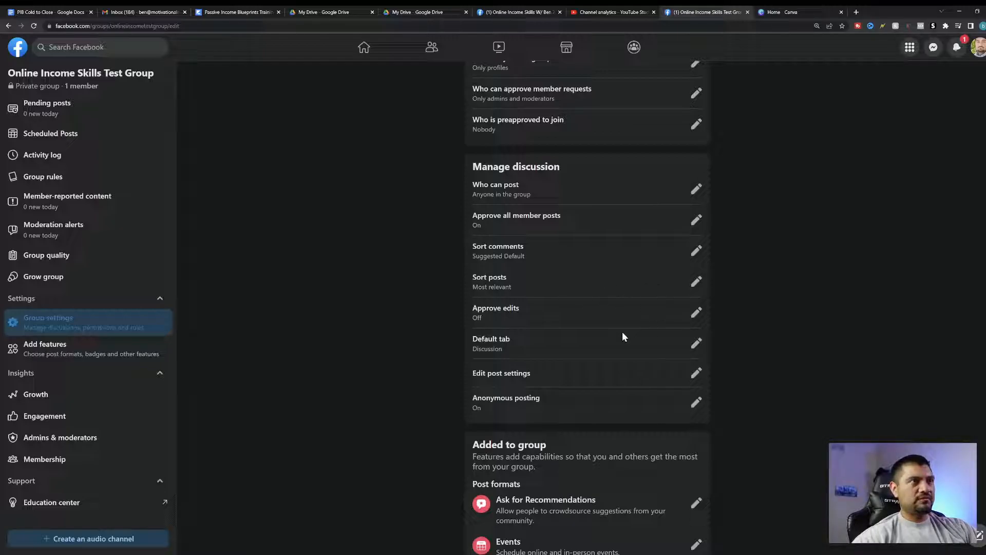
scroll(555, 310, down, 1)
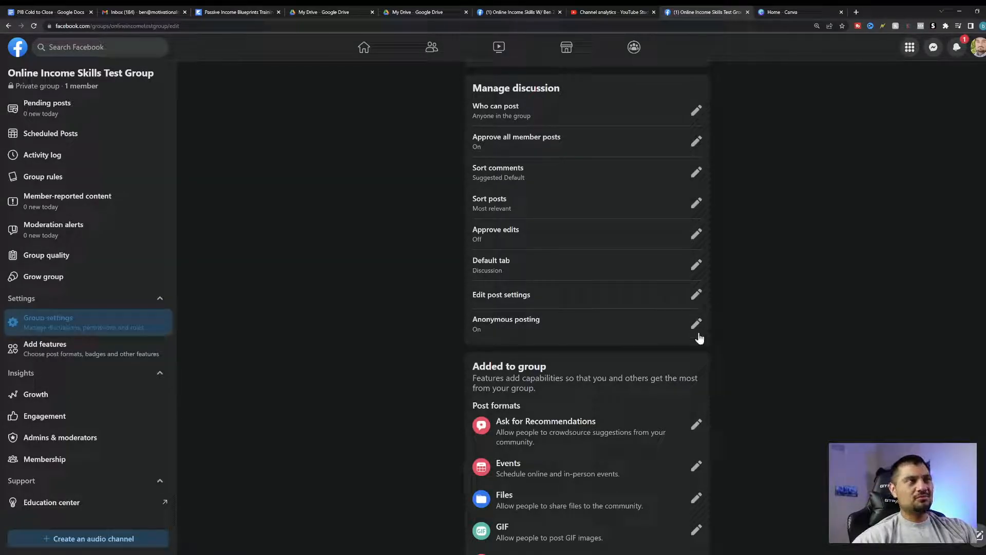
scroll(693, 339, down, 1)
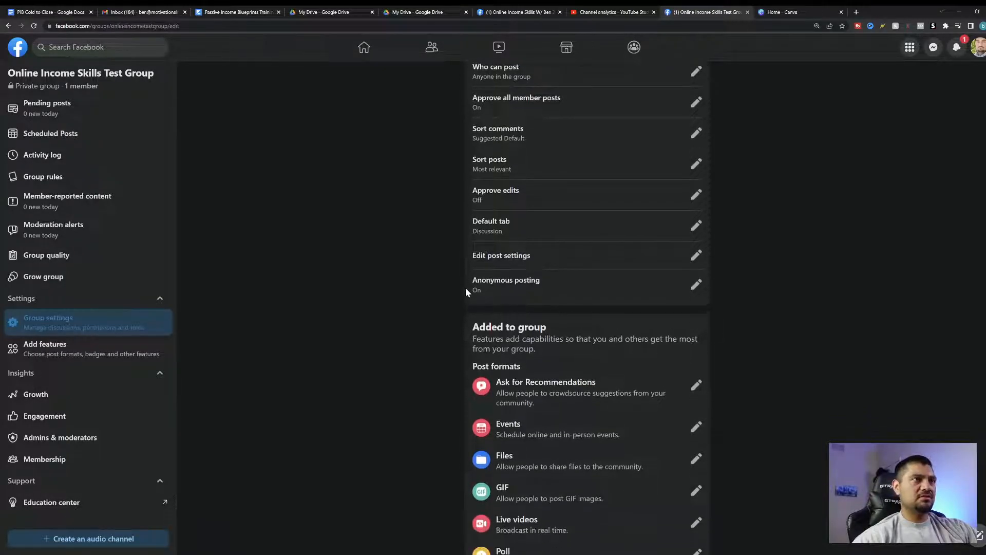
click(696, 287)
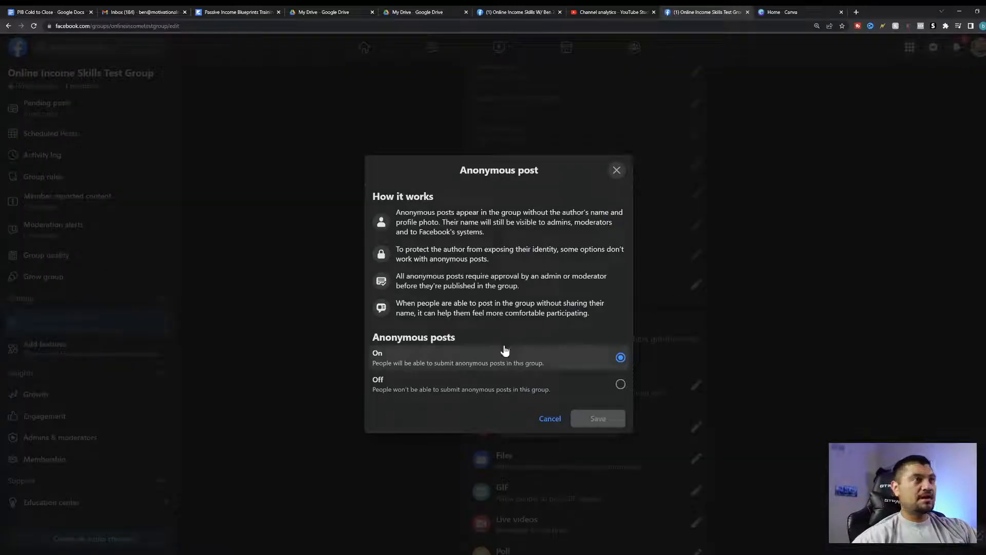
click(619, 383)
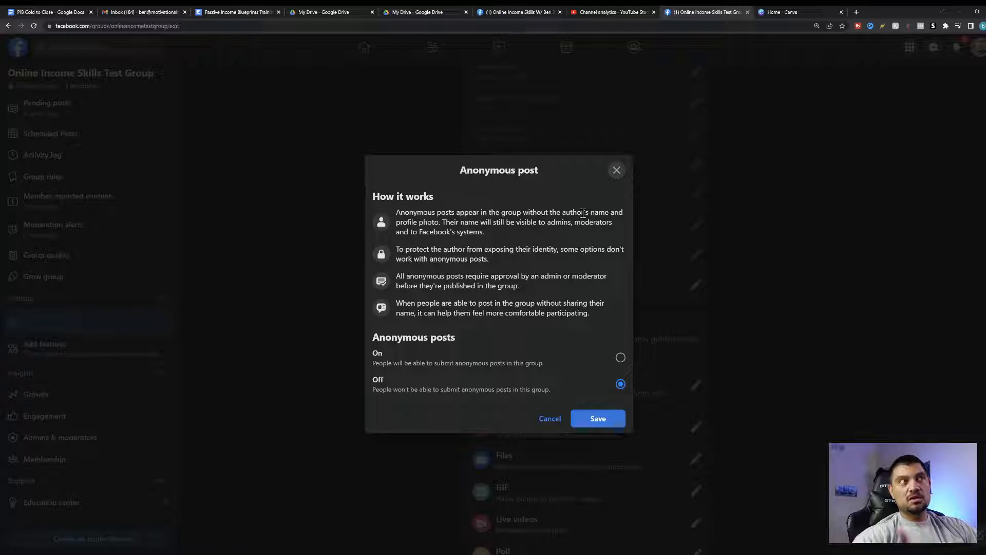
click(591, 419)
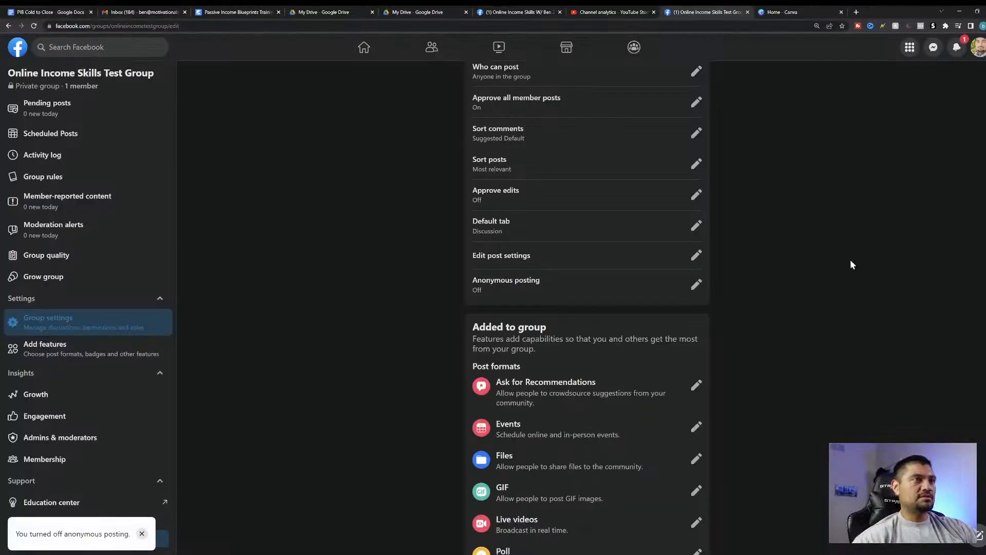
Step: Examine the post formats, badges, other features and advanced settings listed in the group settings
scroll(744, 334, down, 2)
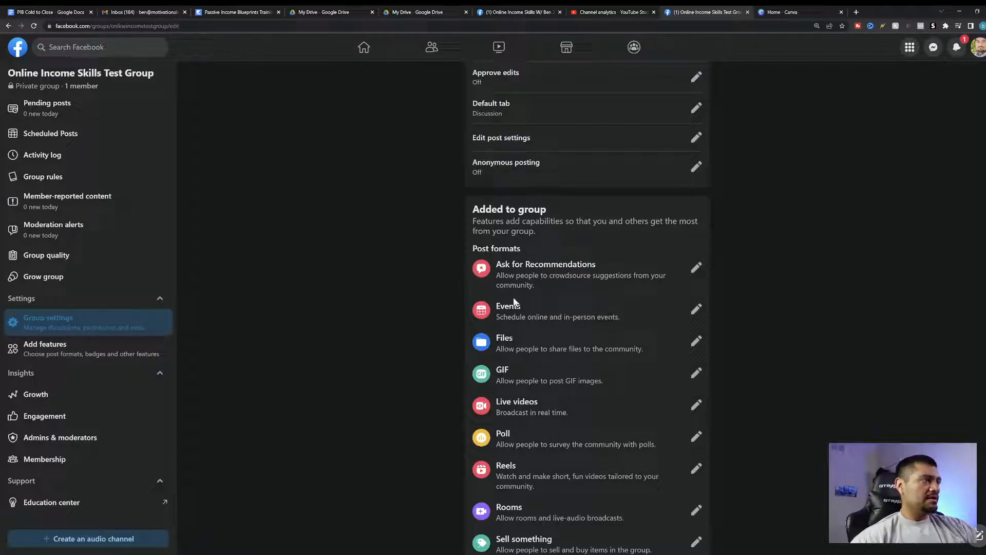
scroll(535, 170, down, 2)
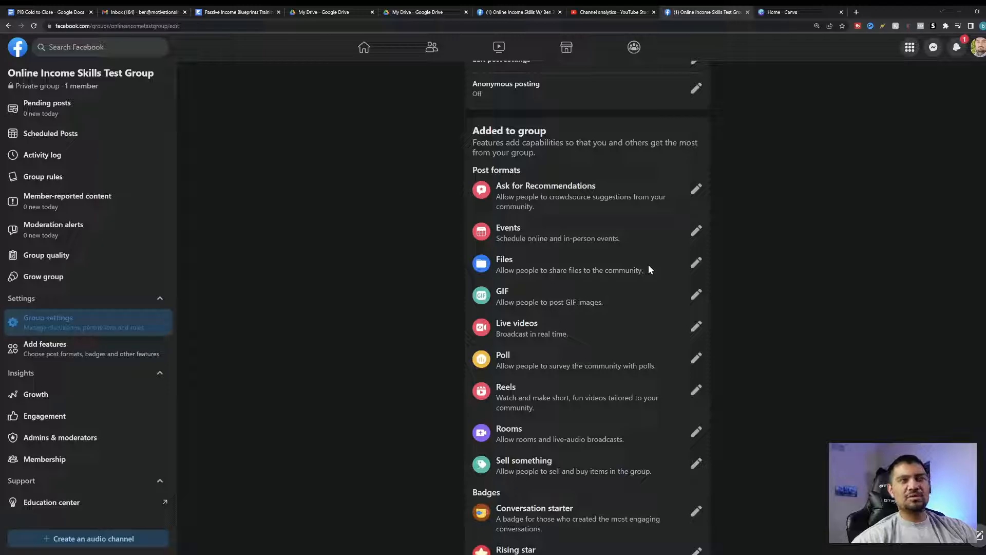
scroll(648, 264, down, 3)
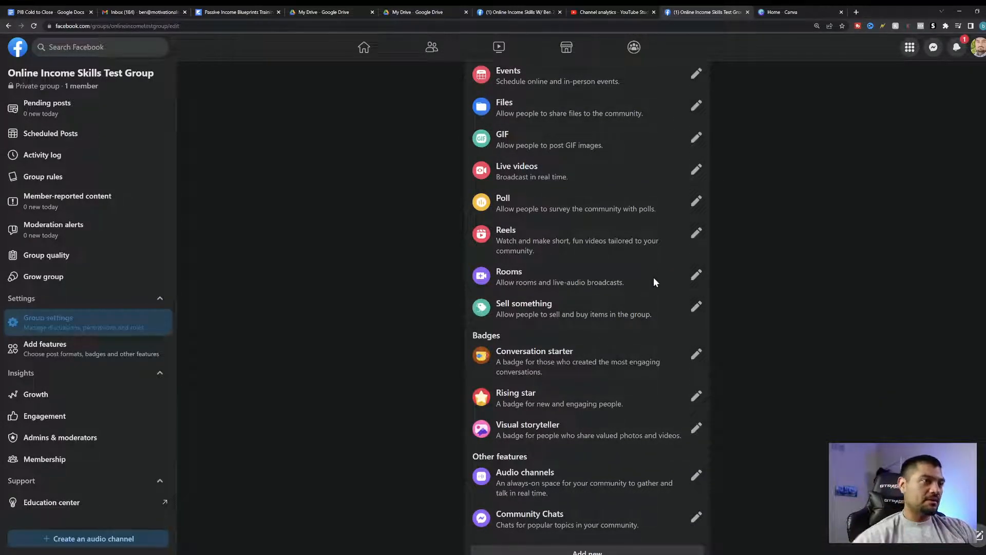
scroll(654, 270, up, 5)
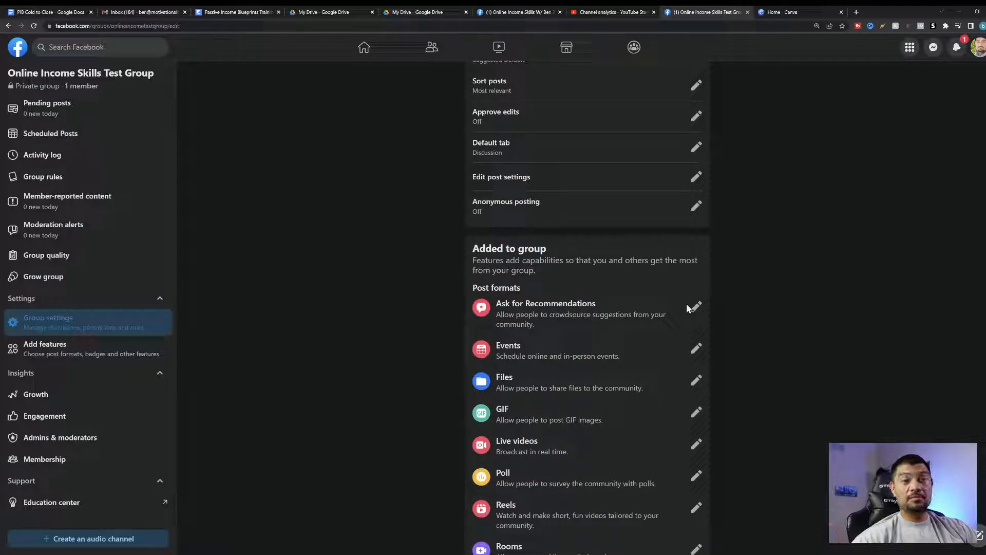
scroll(687, 304, down, 1)
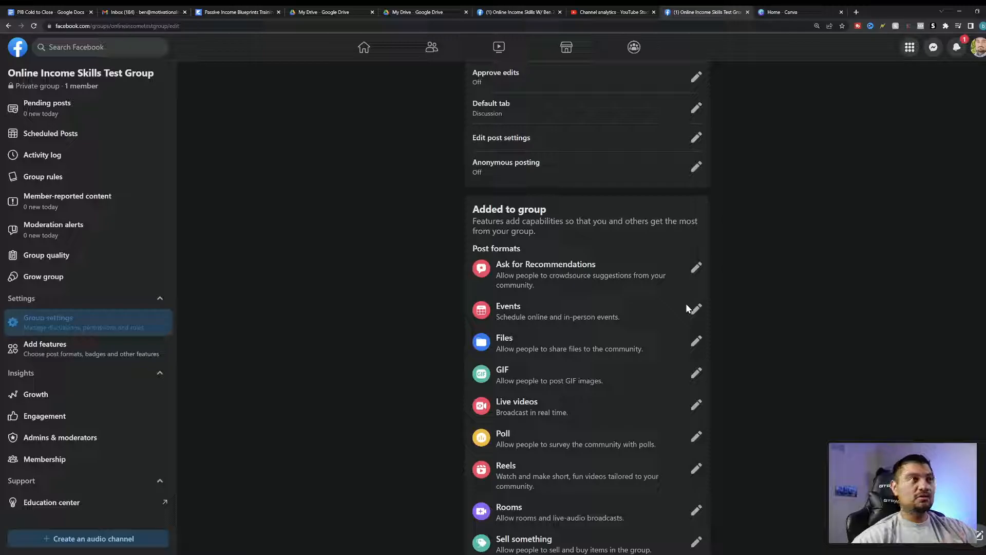
scroll(544, 284, down, 6)
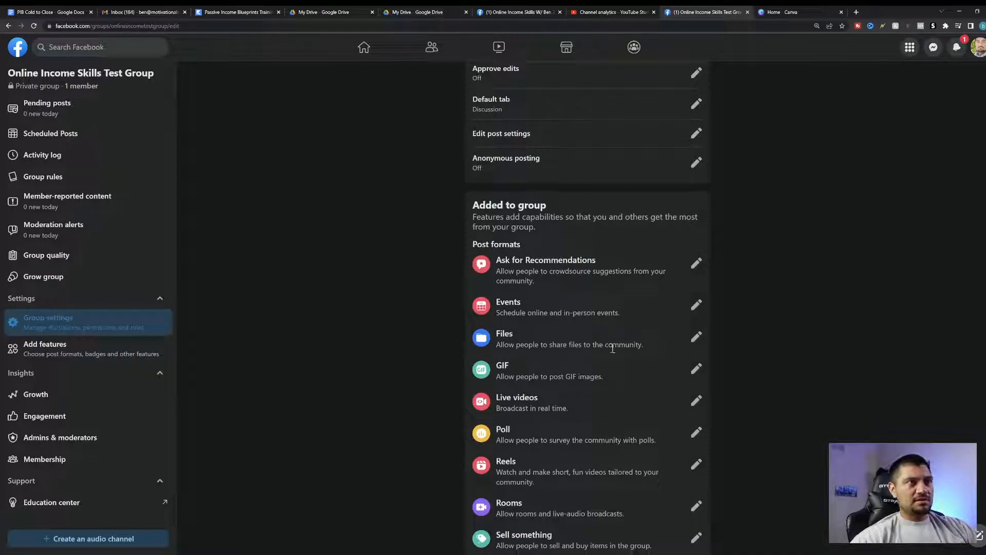
scroll(533, 280, down, 2)
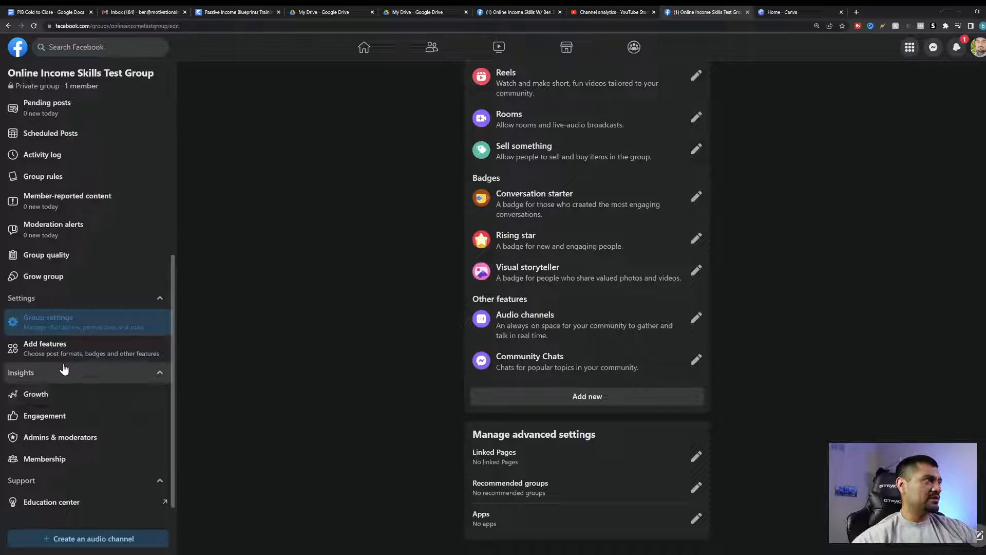
Step: Open the group's Add features page and examine its feature sets, badges and other features
scroll(64, 369, down, 1)
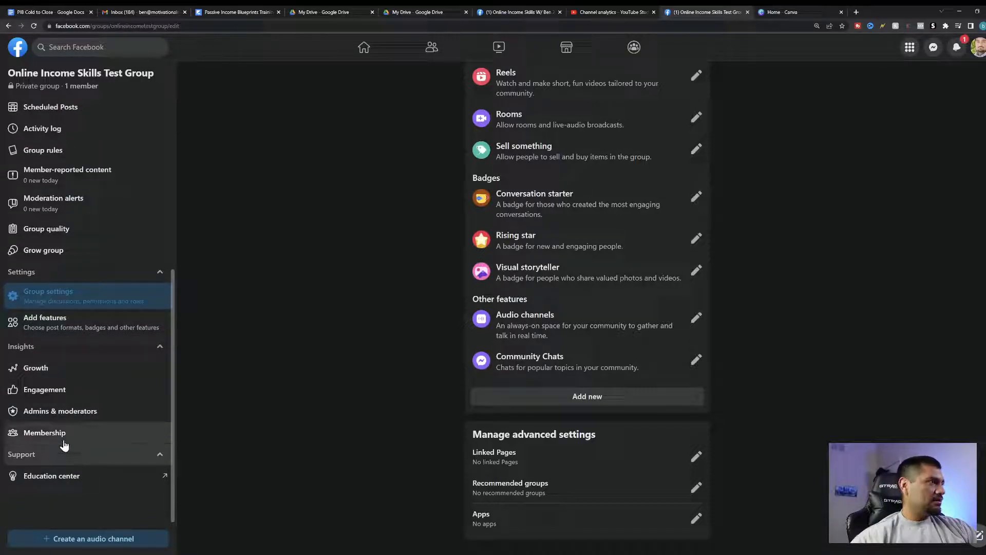
click(49, 322)
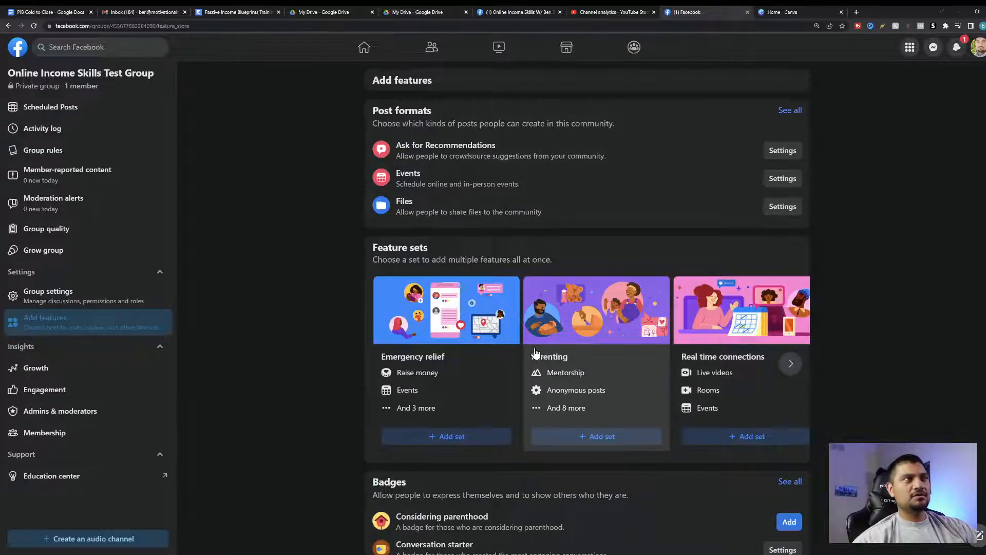
scroll(536, 352, down, 1)
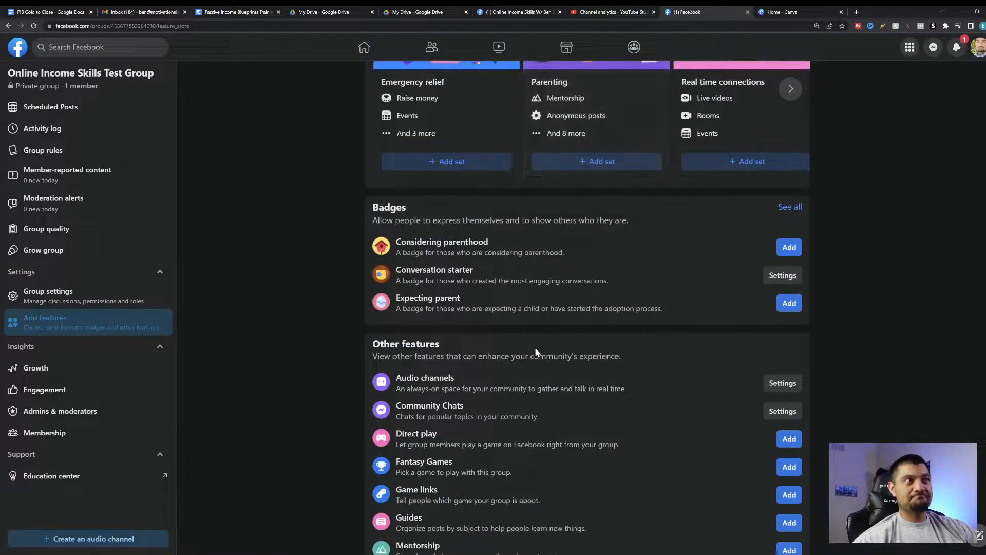
scroll(619, 356, down, 1)
scroll(621, 369, down, 2)
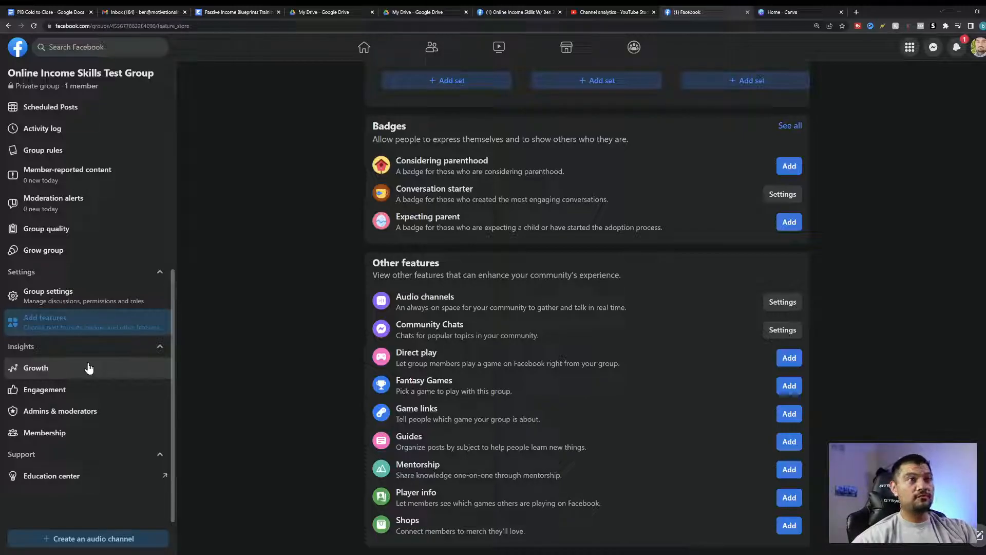
Step: View the growth insights of the test group and of the existing Online Income Skills group for comparison
click(32, 369)
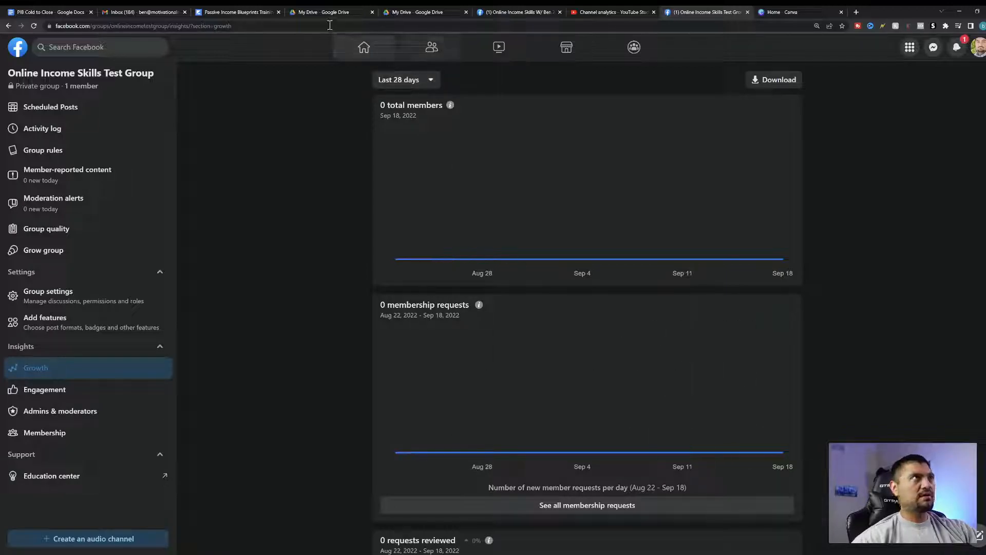
click(504, 11)
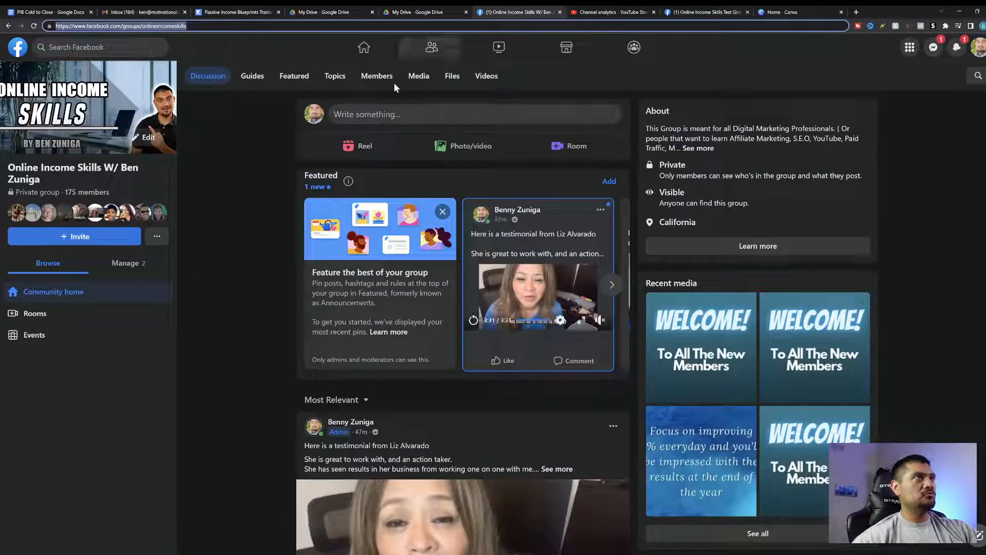
click(129, 264)
scroll(87, 411, down, 8)
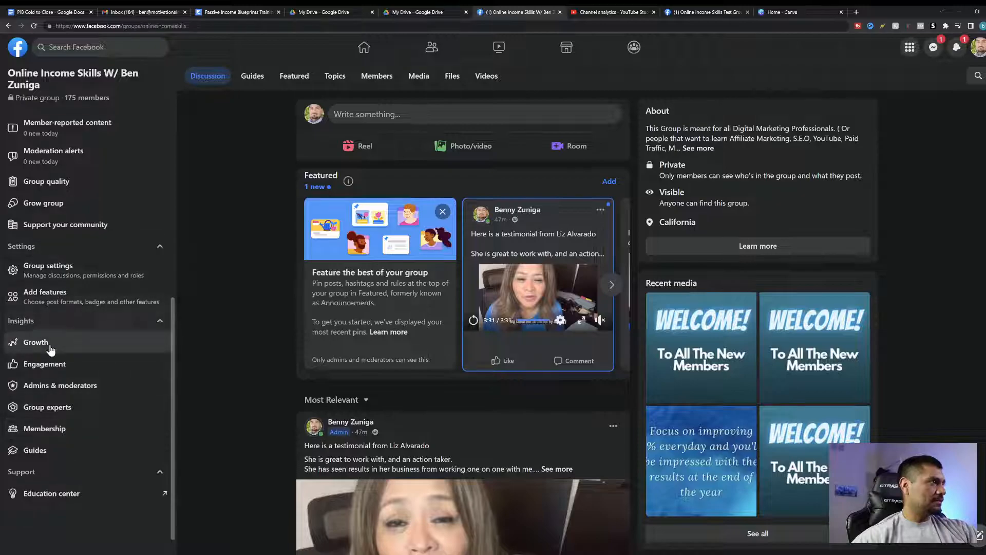
click(47, 345)
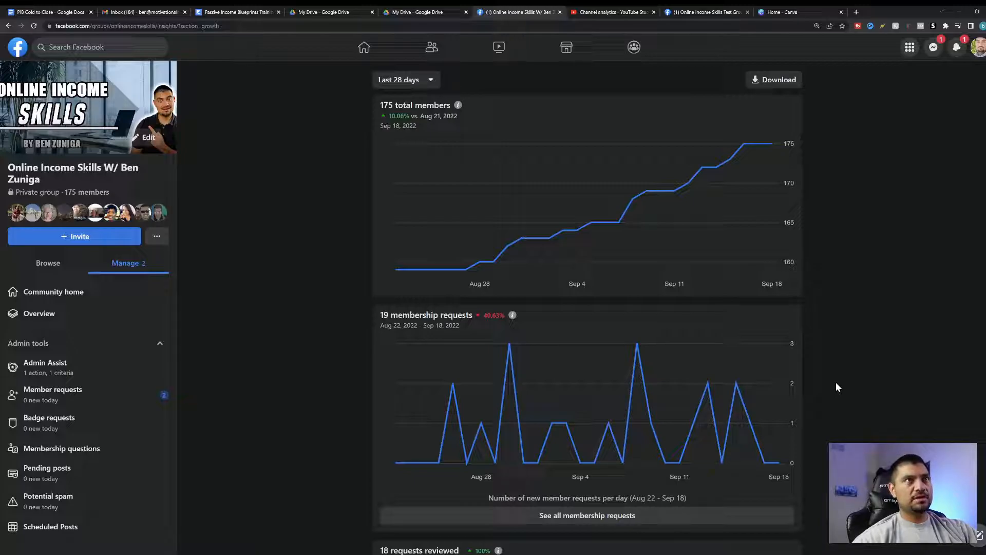
scroll(836, 383, down, 1)
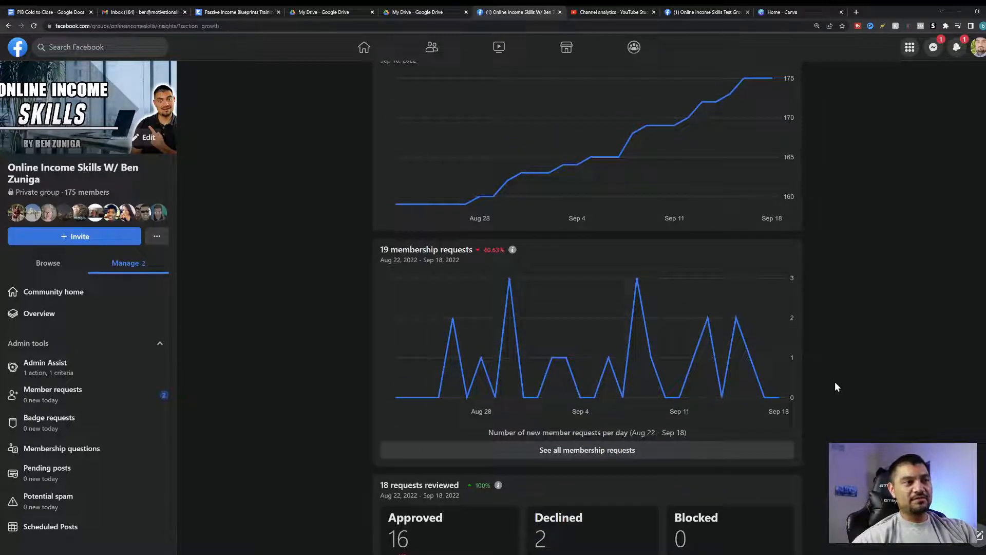
scroll(834, 382, up, 1)
Step: Go from the Facebook home feed to the Groups page and open Online Income Skills Test Group among the managed groups
click(714, 12)
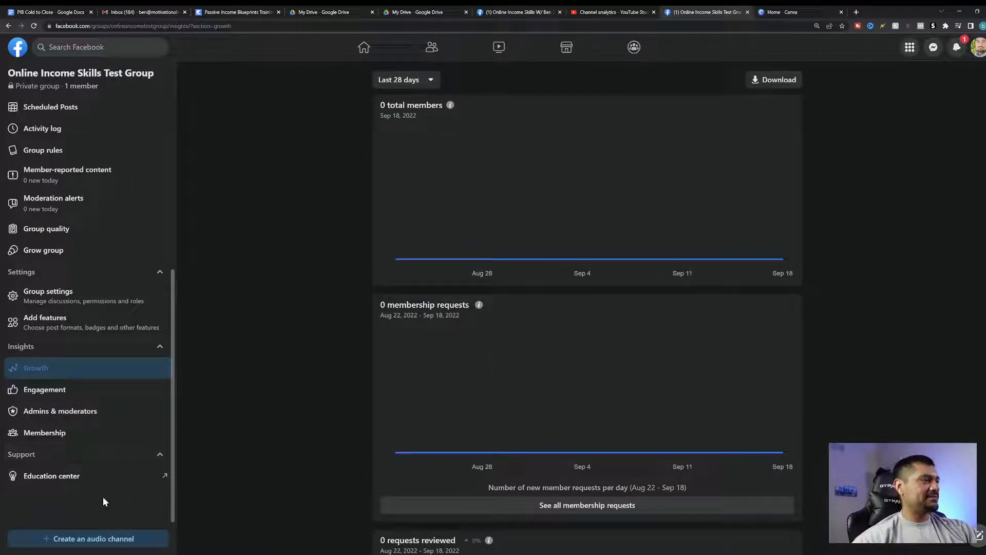
scroll(103, 496, up, 2)
scroll(103, 496, up, 5)
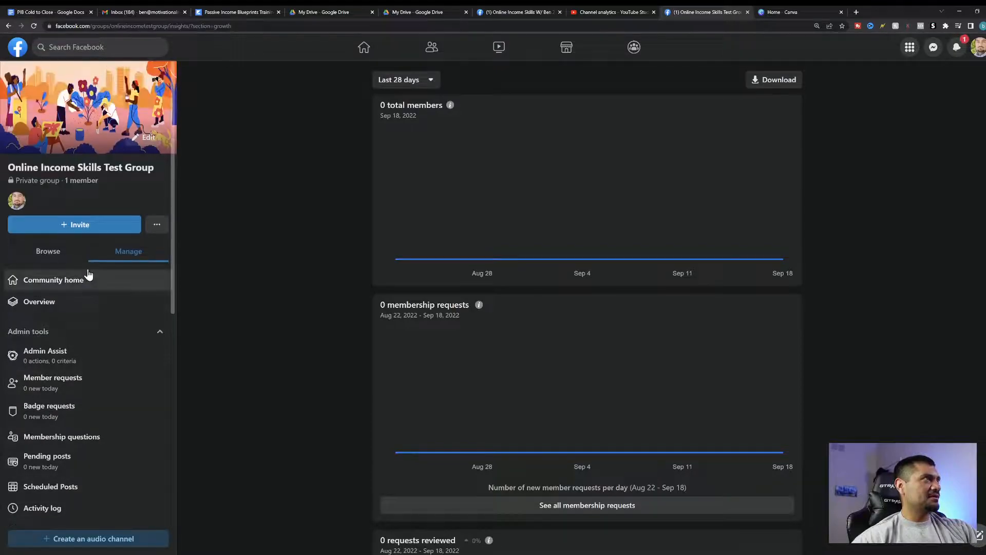
click(19, 49)
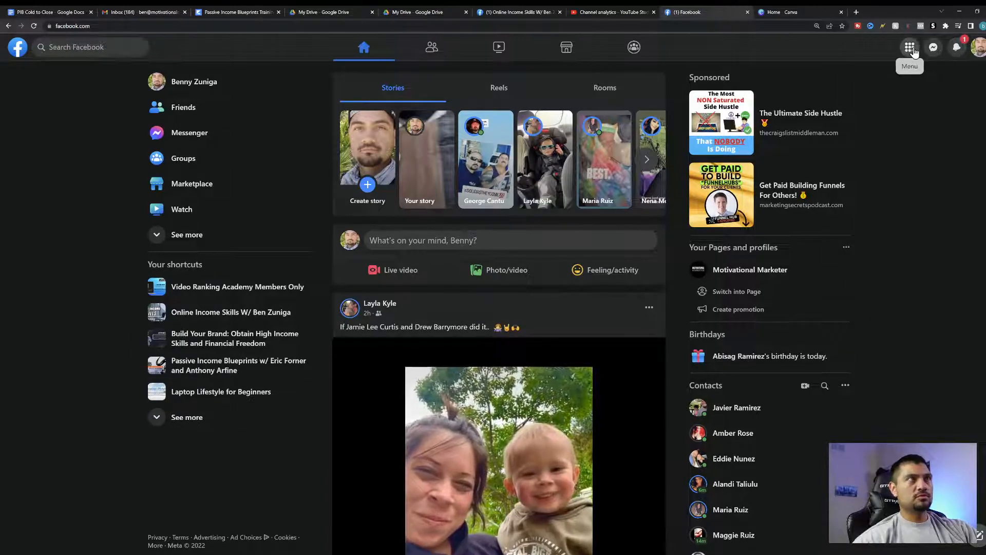
click(175, 159)
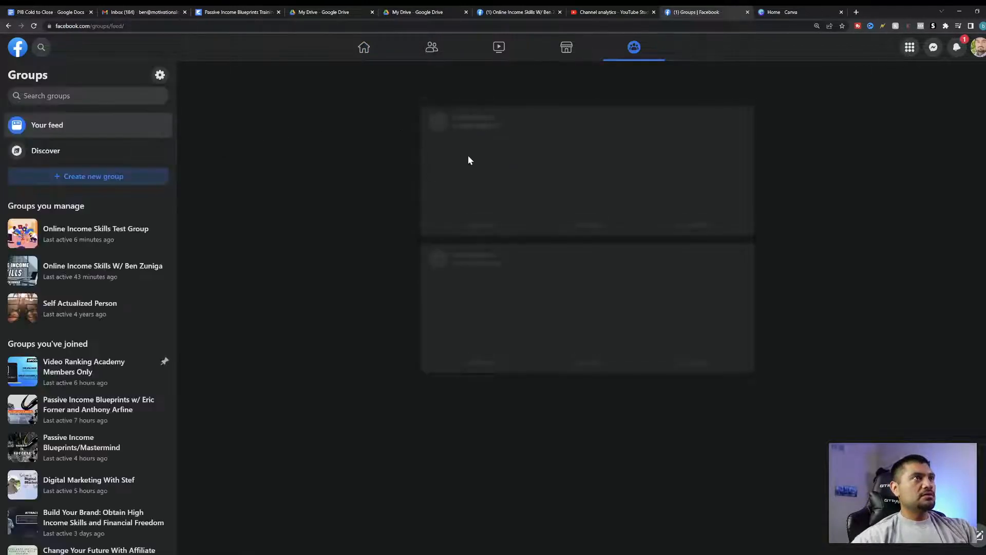
scroll(67, 406, down, 4)
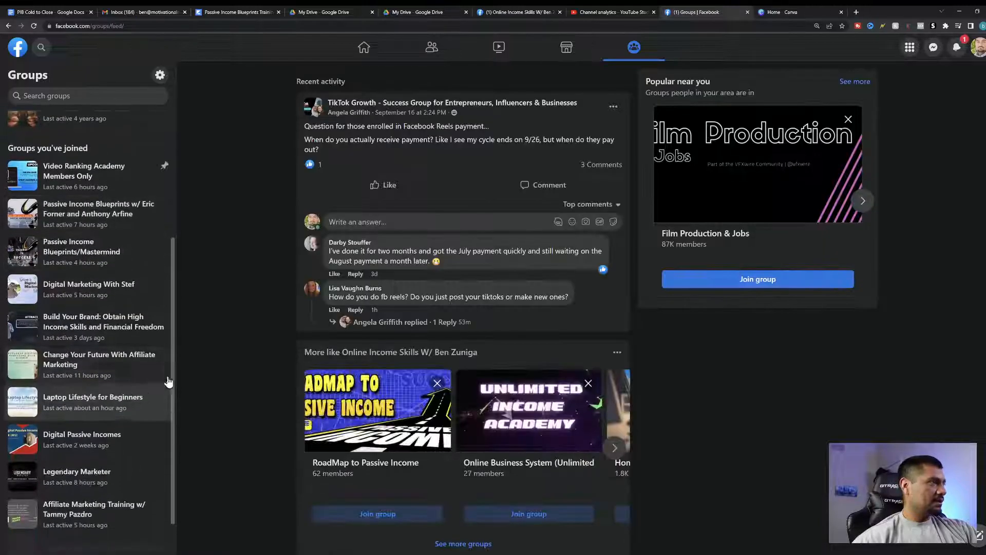
scroll(67, 407, down, 15)
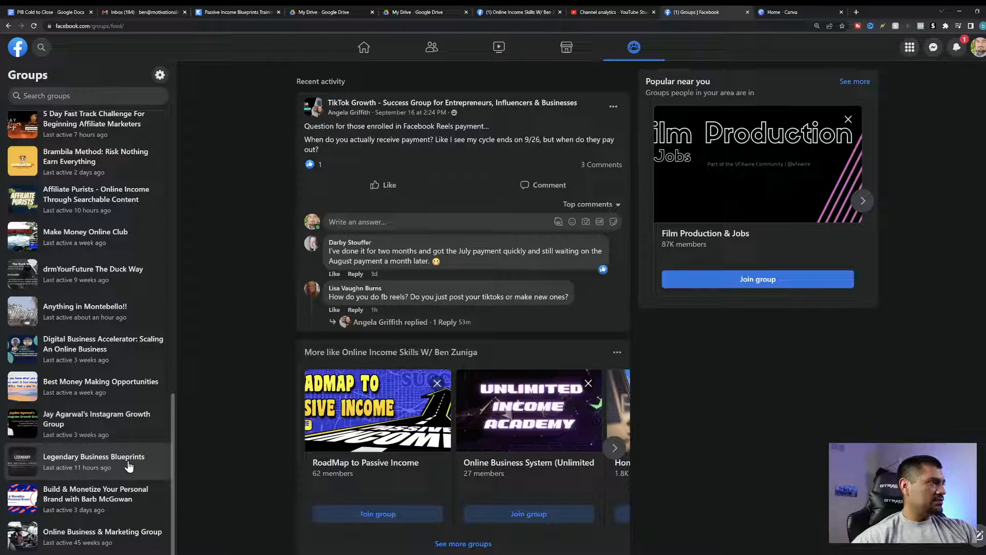
scroll(129, 466, up, 16)
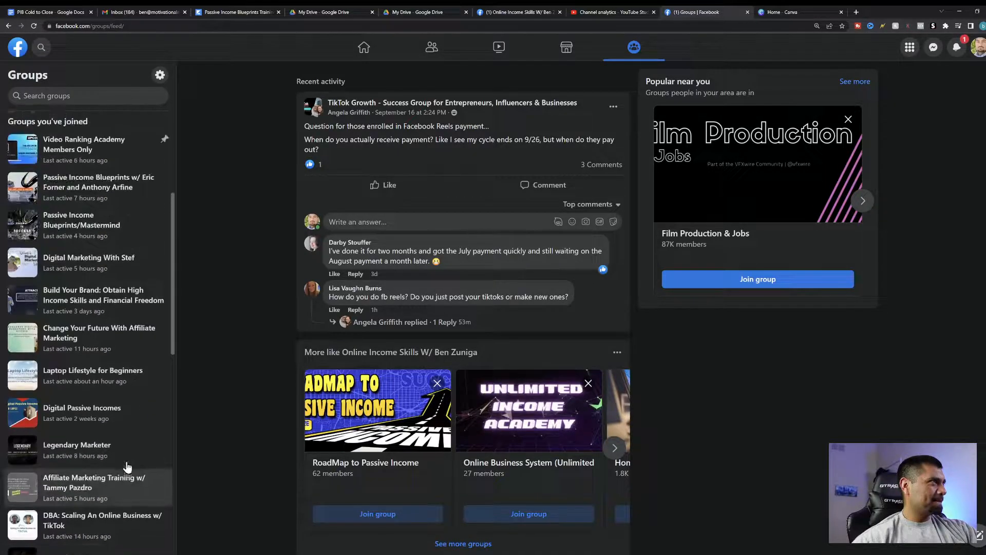
scroll(129, 465, up, 5)
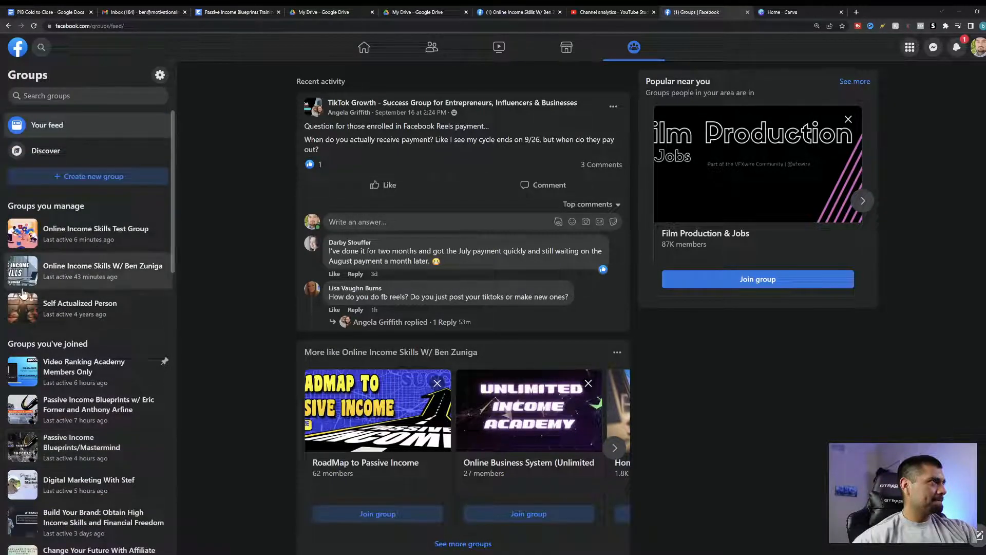
click(95, 232)
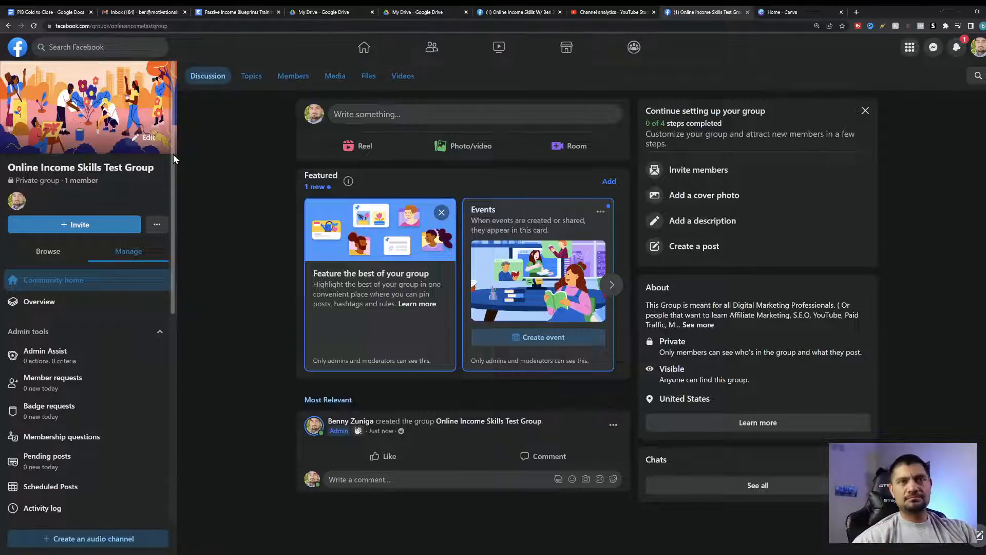
Step: Review the options for changing the test group's cover photo without choosing one
click(139, 139)
click(195, 129)
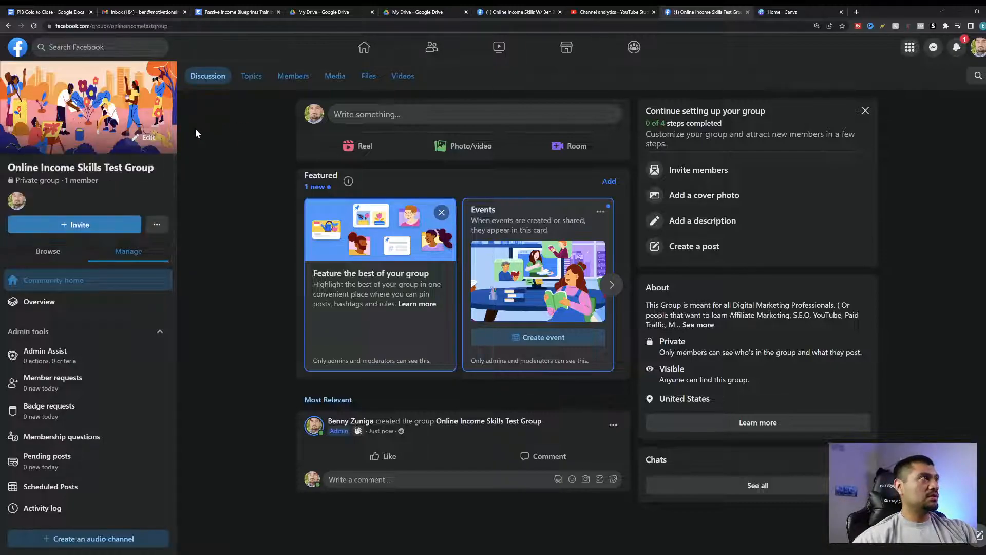
click(137, 140)
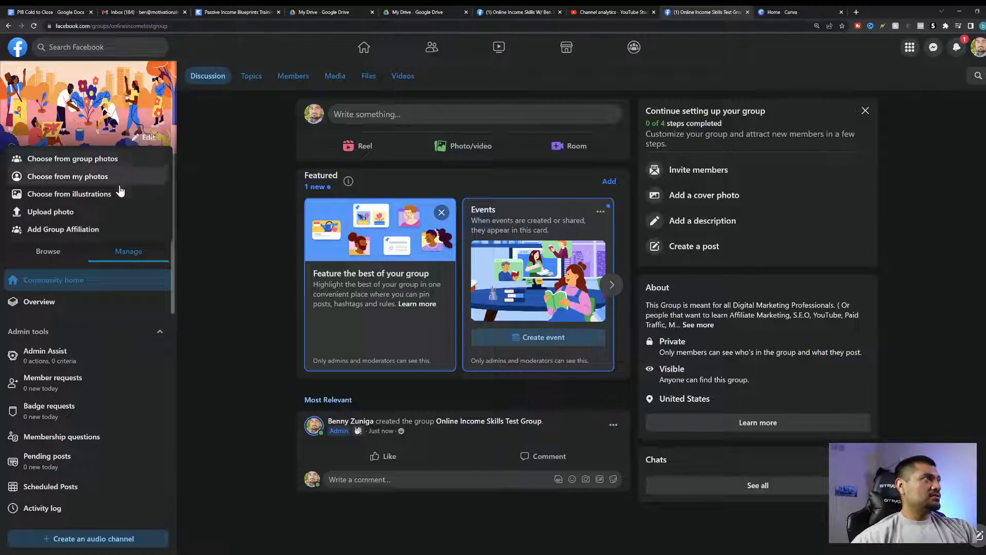
click(90, 118)
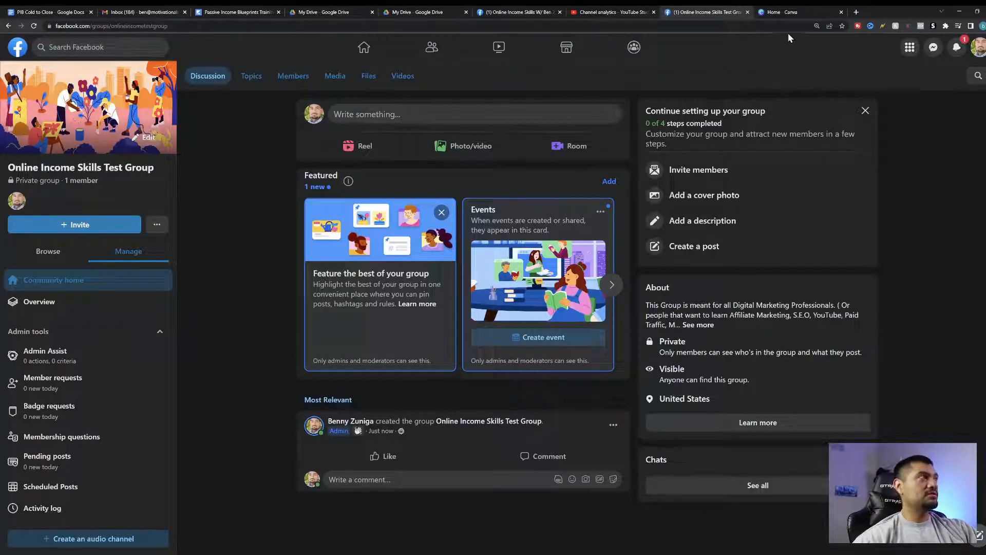
Step: Switch to Canva, search templates for "facebook cover" and open the "Learn the Basics of Freelancing" cover for editing
click(800, 10)
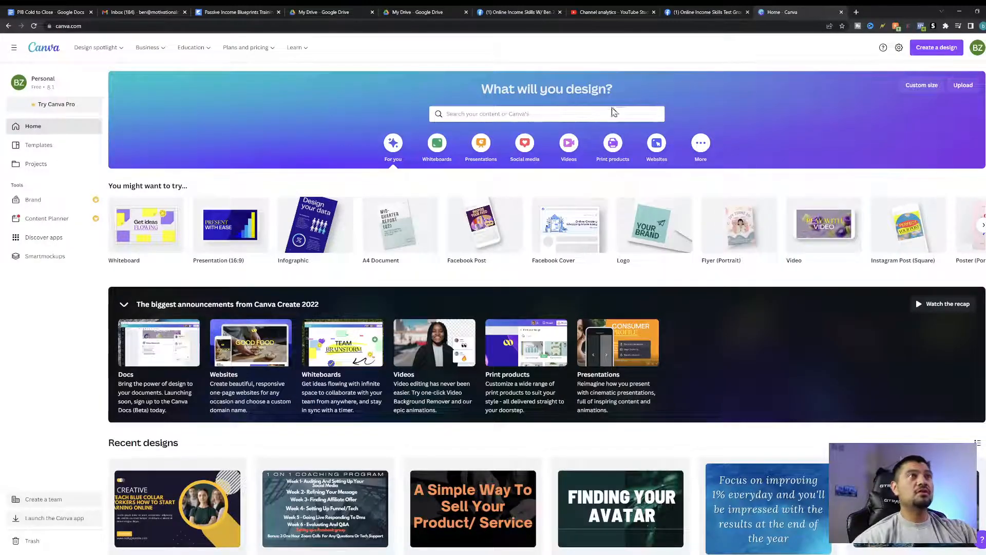
click(649, 111)
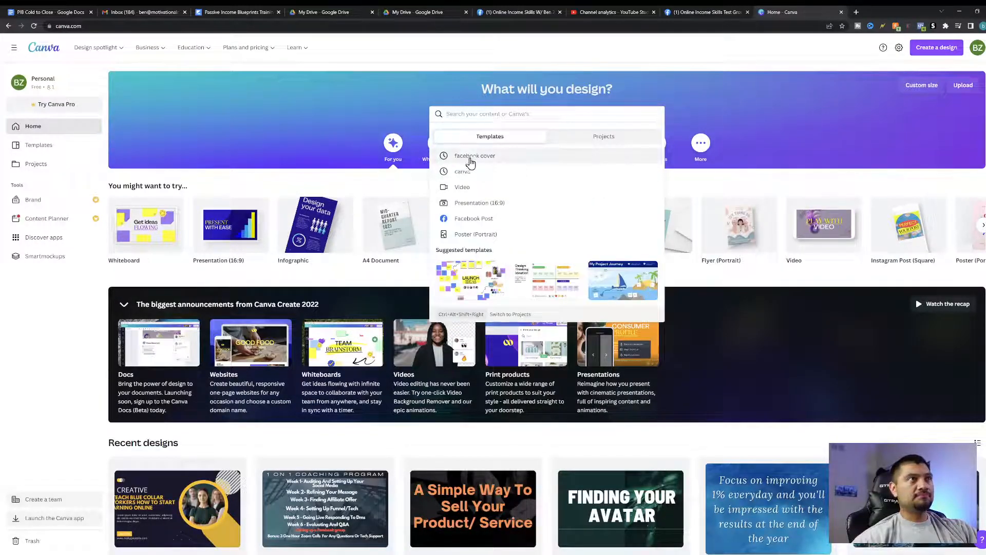
click(470, 161)
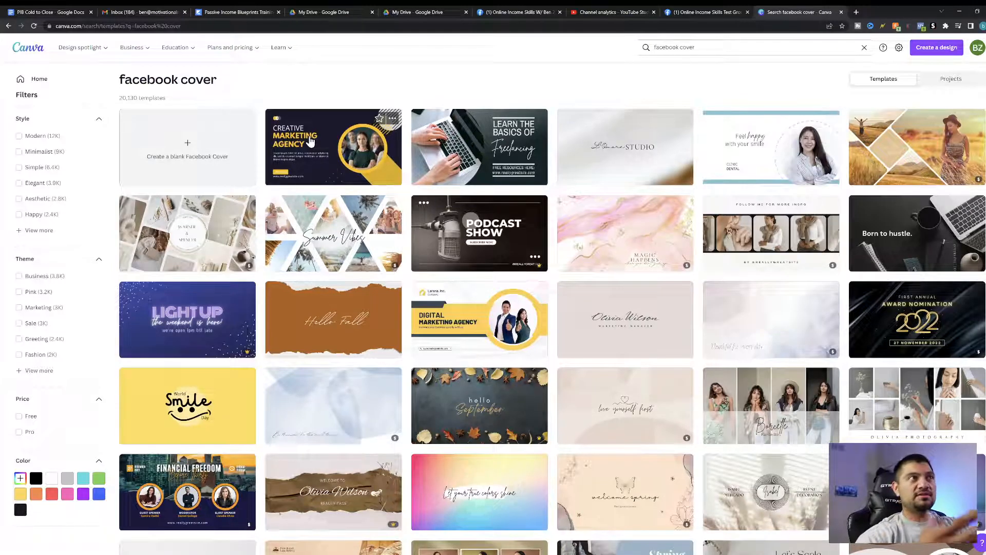
click(476, 150)
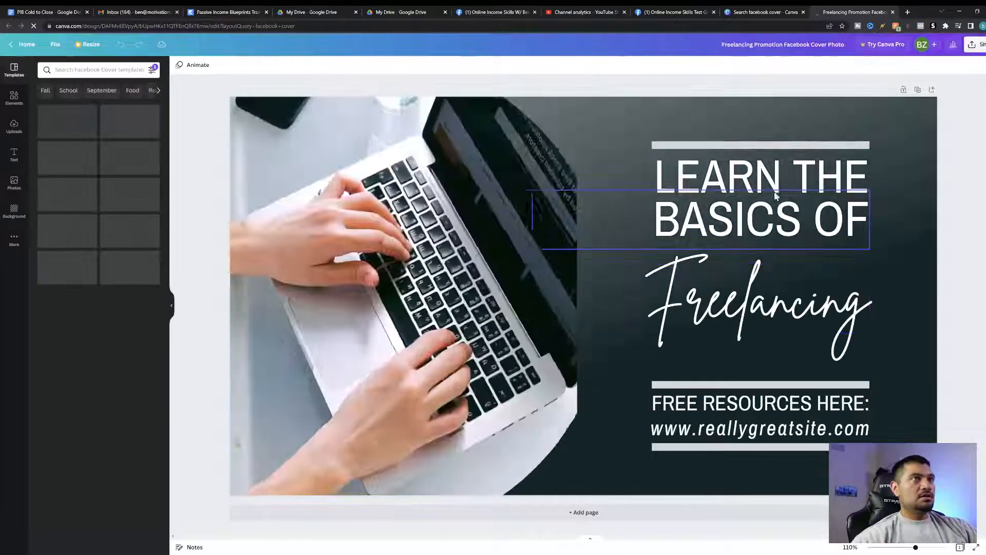
Step: Replace the cover's two heading lines with "ONLINE INCOME" and "TEST GROUP"
click(776, 179)
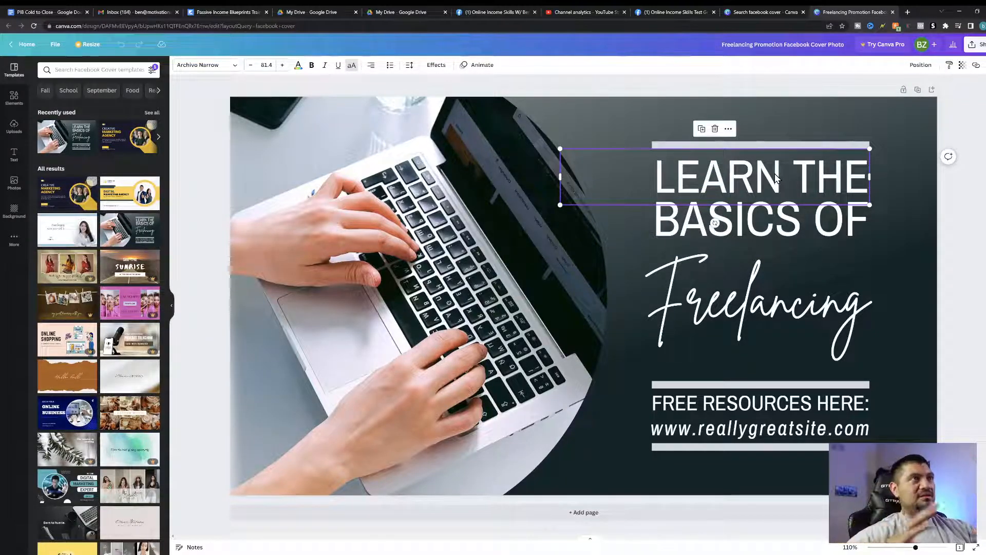
click(671, 187)
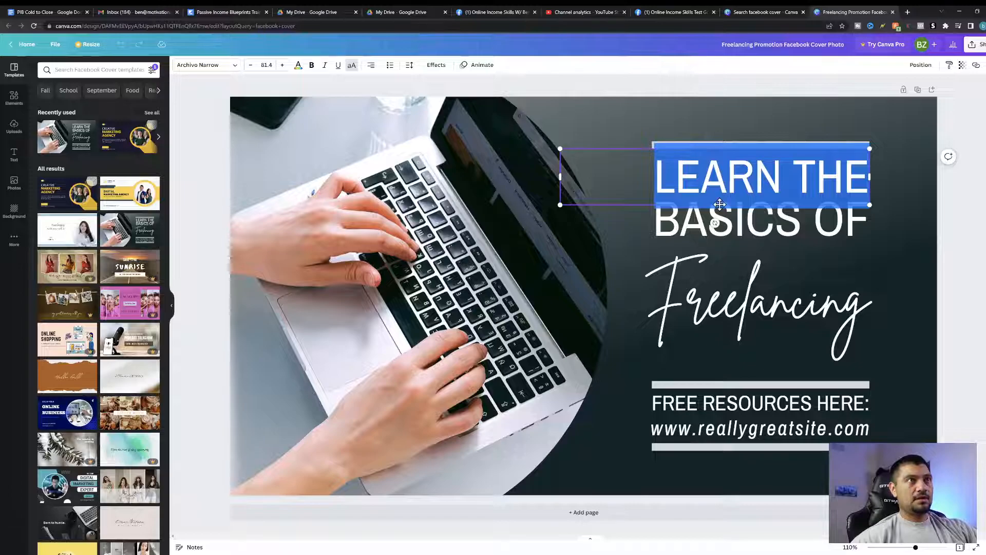
text(ONLINE)
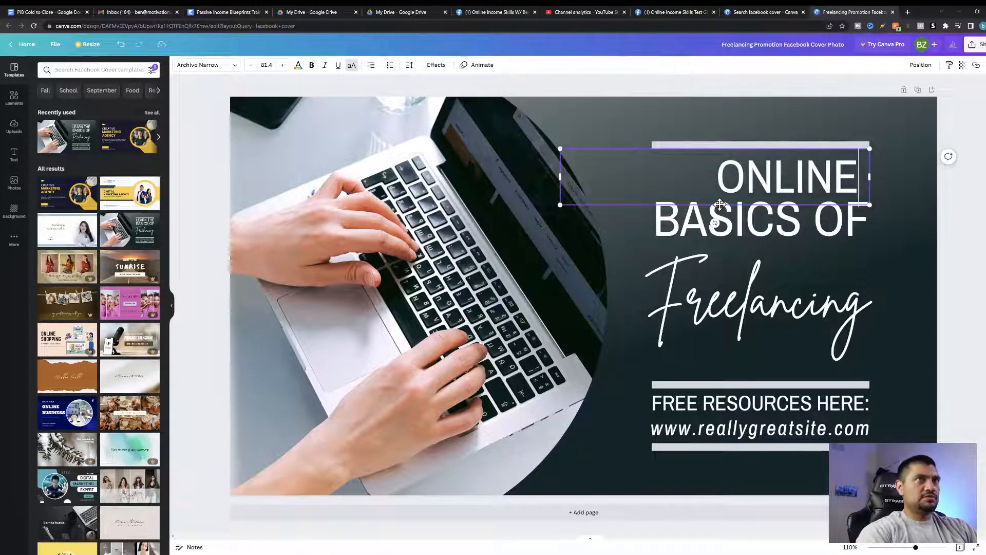
text( INCOME)
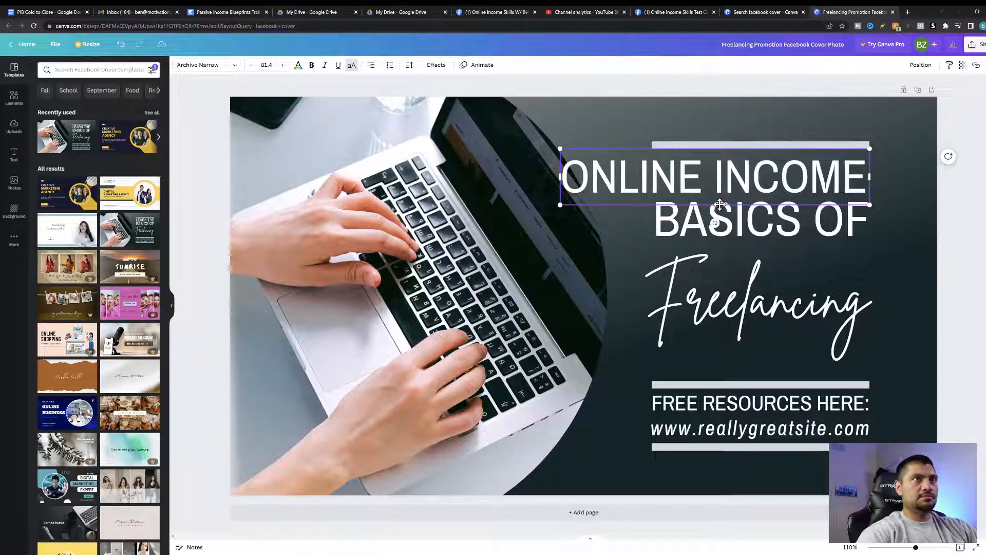
click(811, 214)
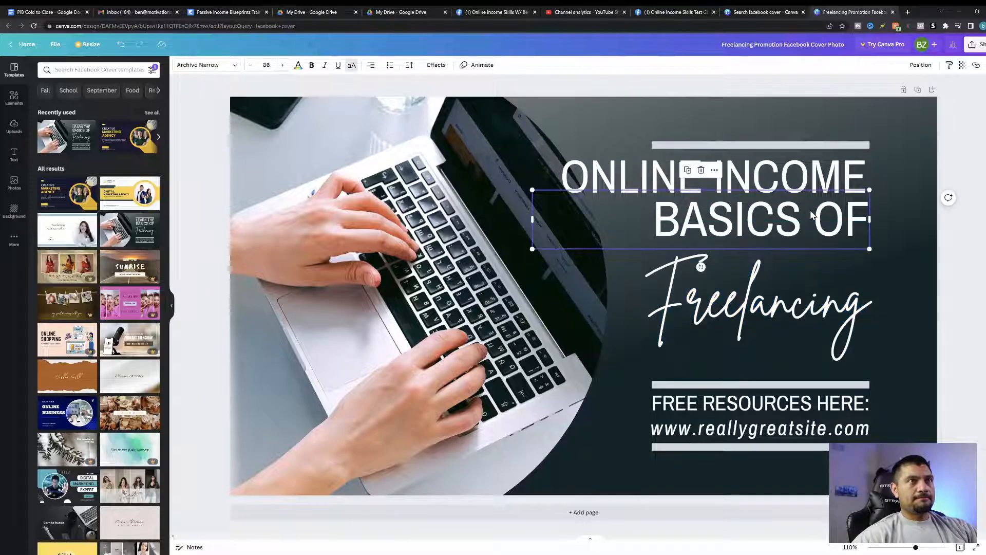
double_click(810, 215)
text(TEST GROUP)
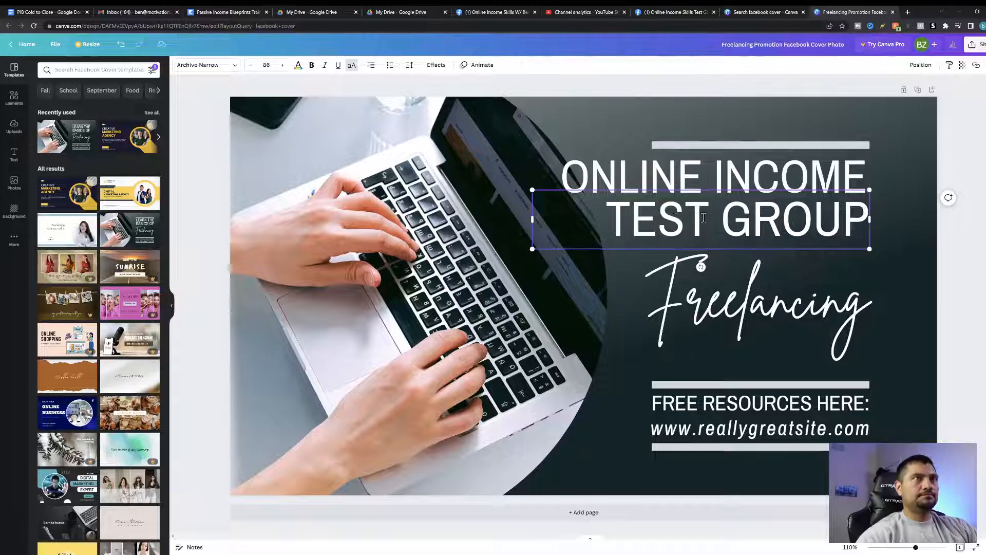
Step: Move the bar above the heading higher and shift both heading lines slightly up and right so they no longer crowd each other
drag(770, 138, 771, 117)
click(771, 176)
drag(771, 176, 783, 166)
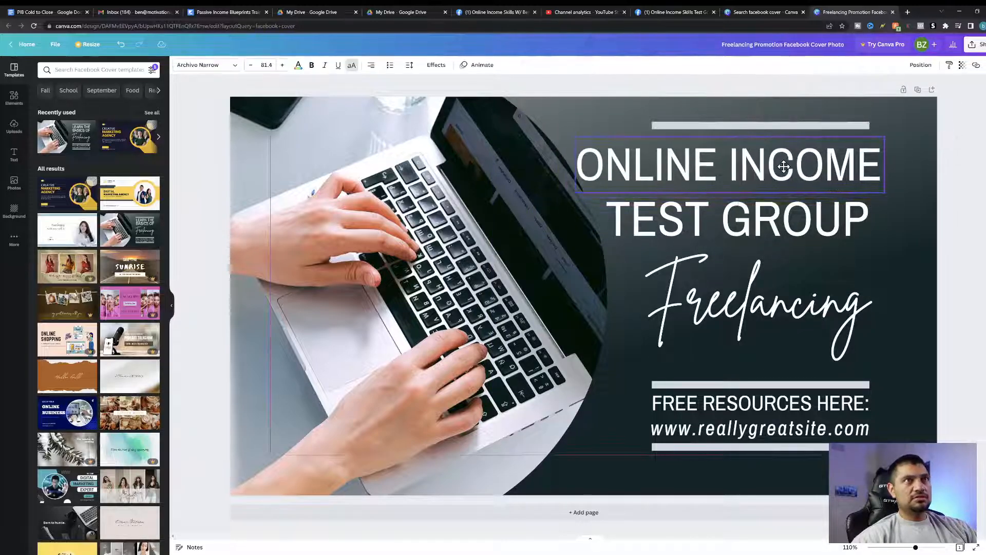
drag(734, 219, 745, 213)
Step: Replace the script word "Freelancing" with "Digital Marketing"
click(776, 323)
double_click(776, 322)
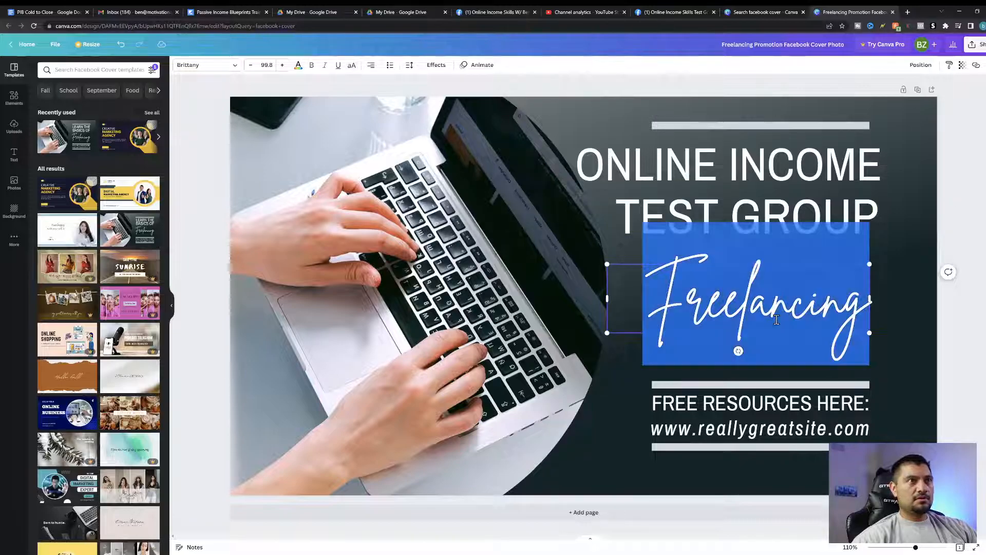
text(Digit)
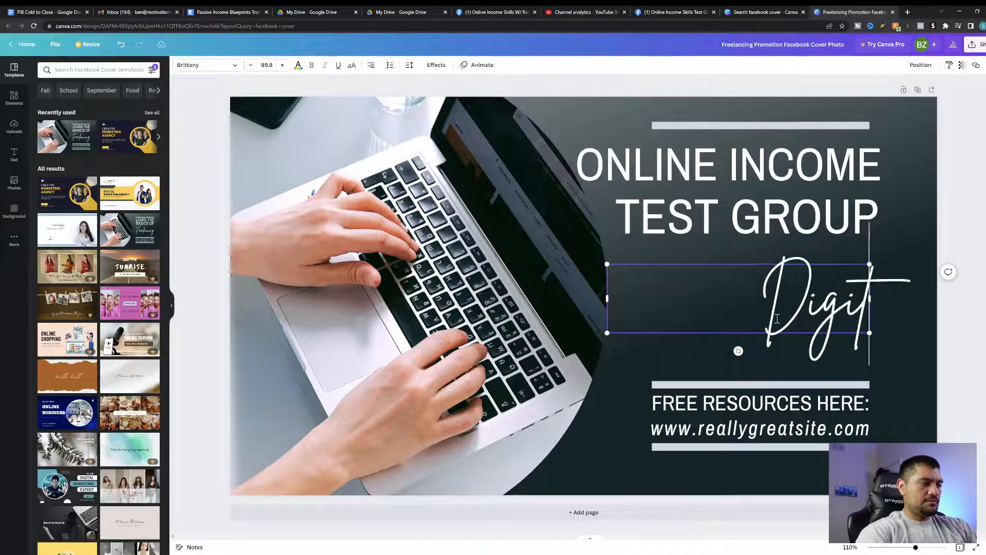
text(st Mstery)
key(BackSpace)
key(BackSpace)
key(BackSpace)
key(BackSpace)
key(BackSpace)
key(BackSpace)
key(BackSpace)
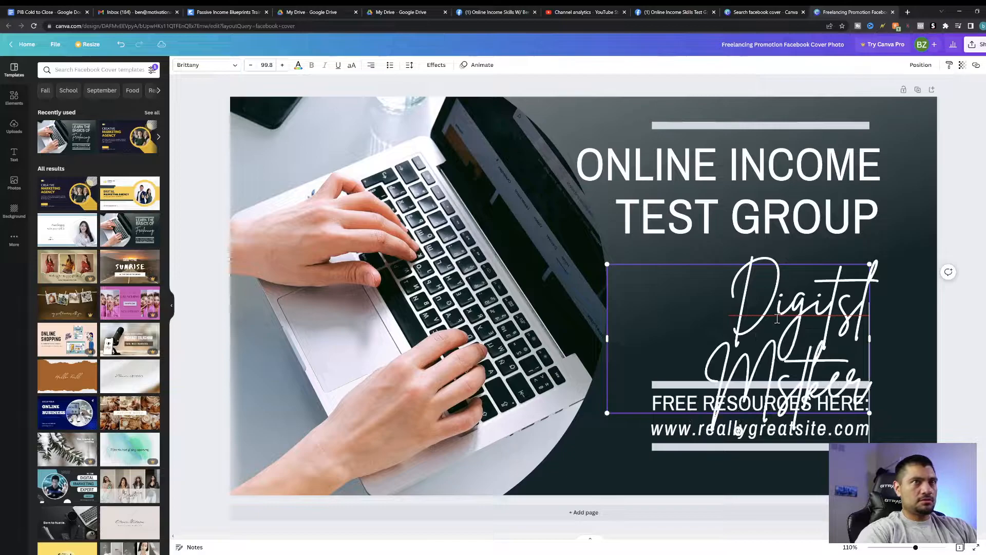
key(BackSpace)
key(BackSpace)
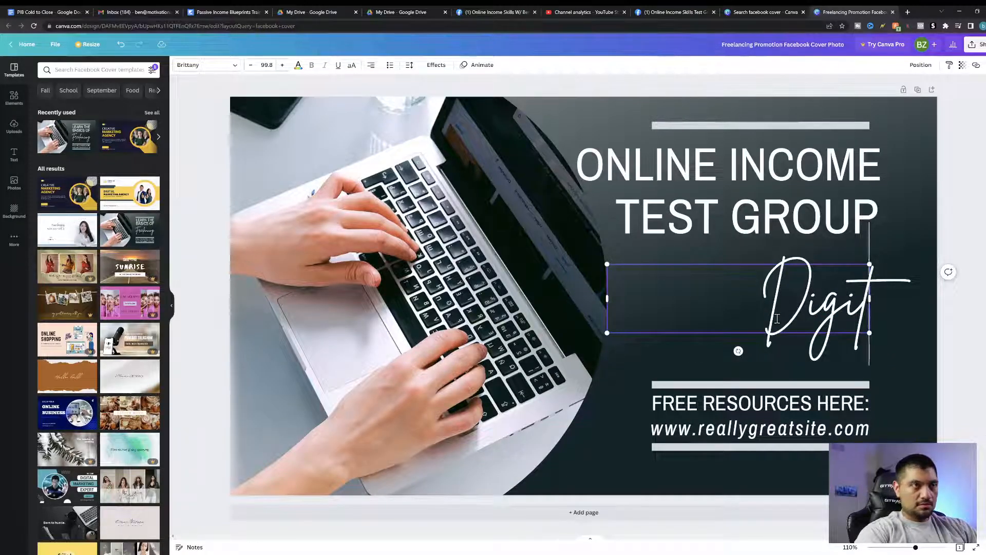
text(al Marketing)
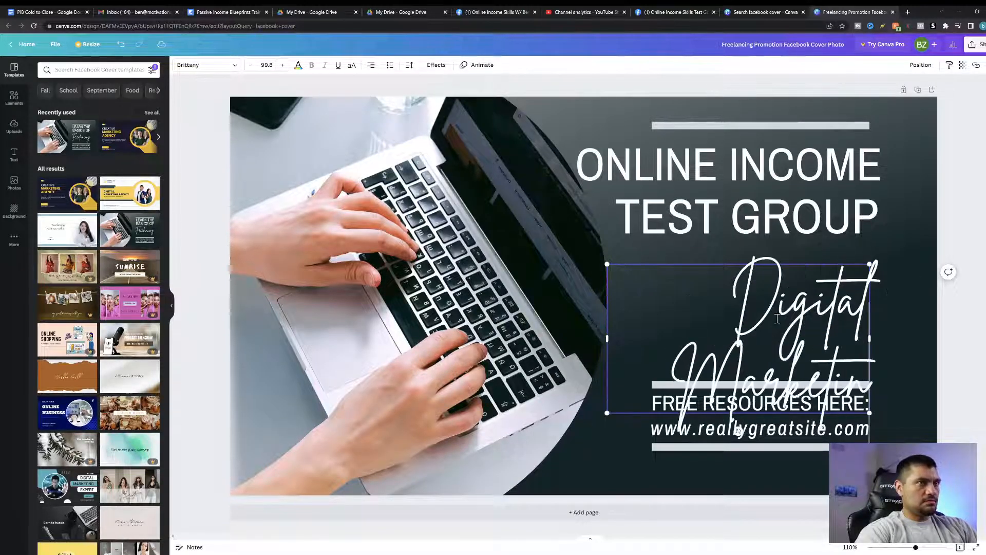
click(953, 199)
Step: Widen the Digital Marketing text box on both sides and left-align its text
drag(762, 319, 707, 302)
drag(817, 322, 908, 322)
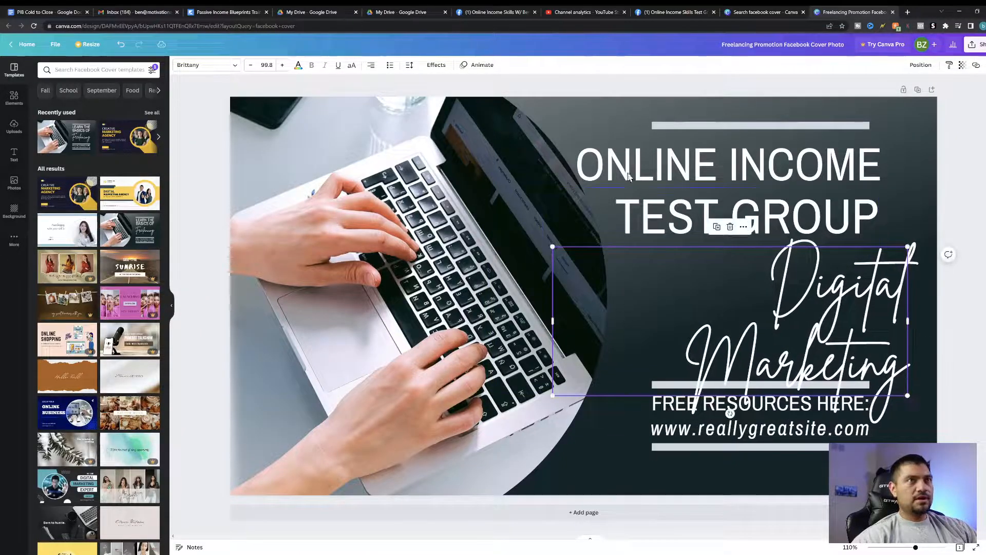
click(371, 67)
click(372, 66)
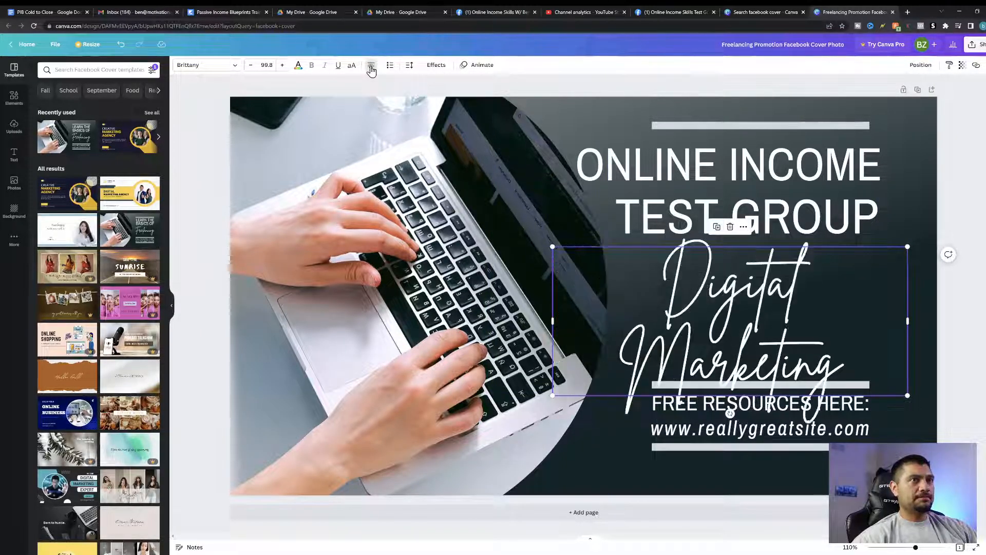
click(372, 67)
click(371, 68)
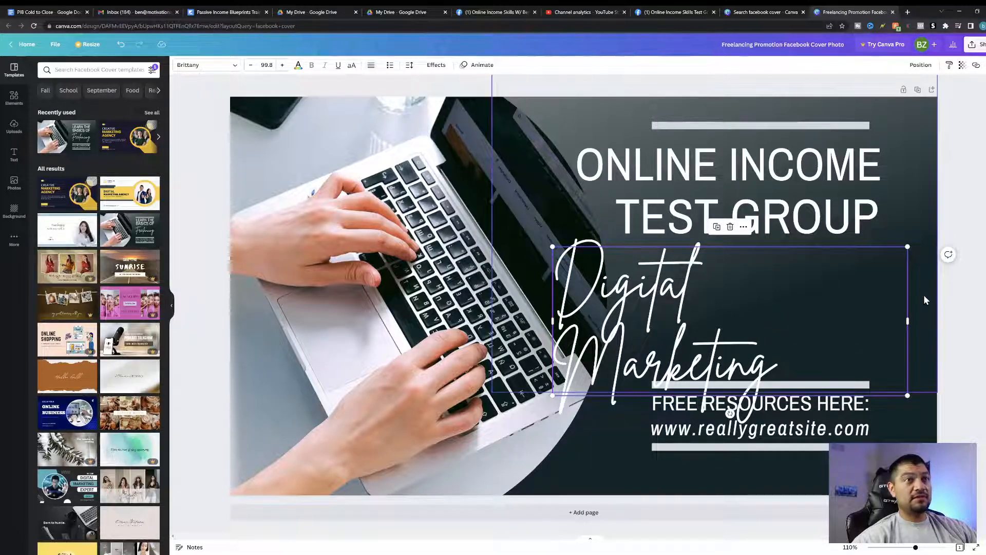
Step: Shrink the Digital Marketing text to size 71.5, widen its box so it fits on one line, and place it beneath TEST GROUP
drag(908, 247, 808, 289)
drag(809, 339, 877, 337)
drag(762, 323, 816, 301)
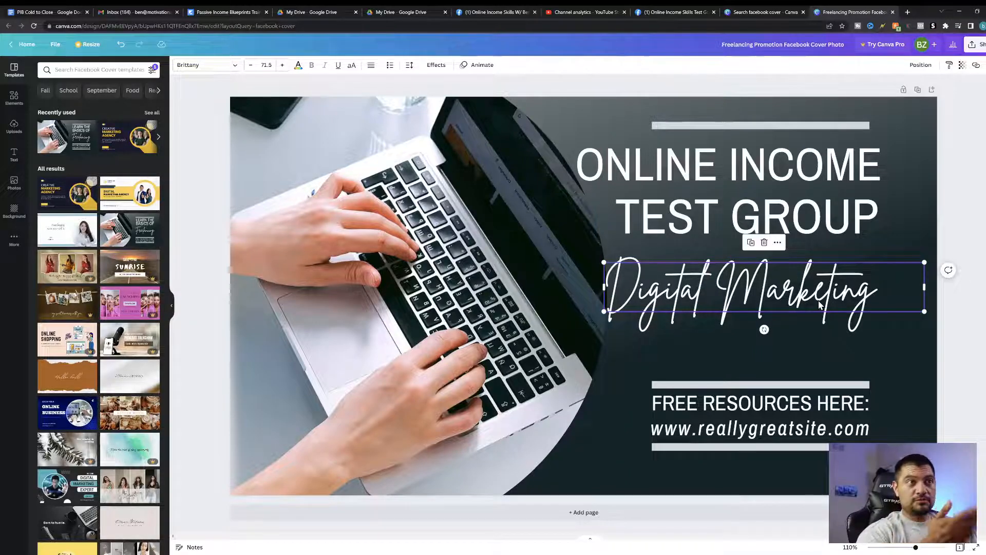
Step: Delete the "FREE RESOURCES HERE:" text, the website address and all three horizontal bars from the cover
click(780, 414)
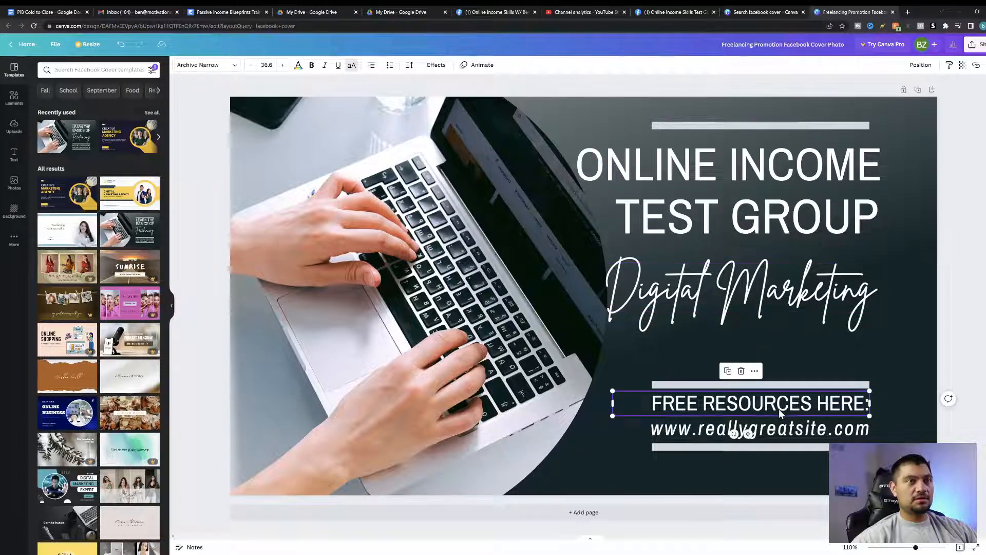
key(Delete)
click(770, 426)
key(Delete)
click(771, 386)
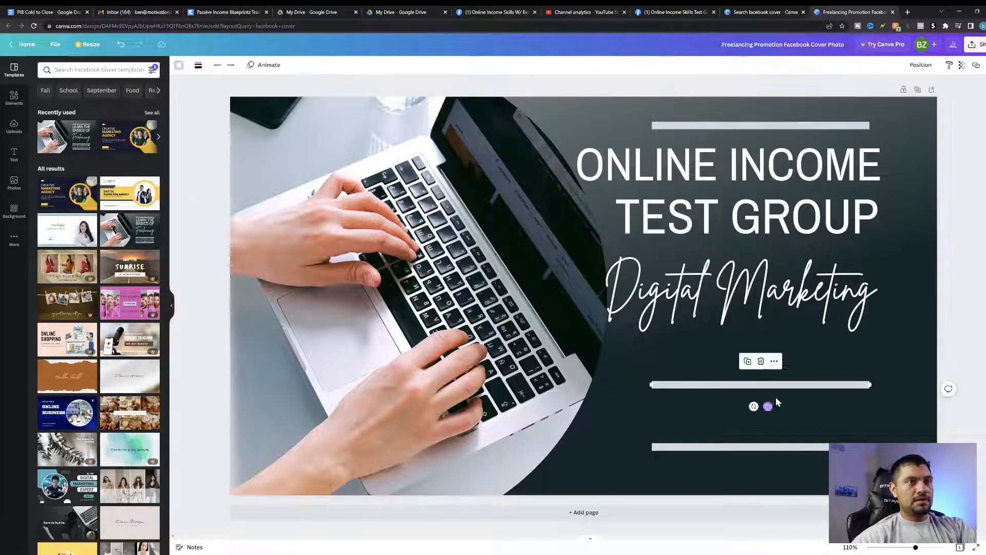
key(Delete)
click(786, 447)
key(Delete)
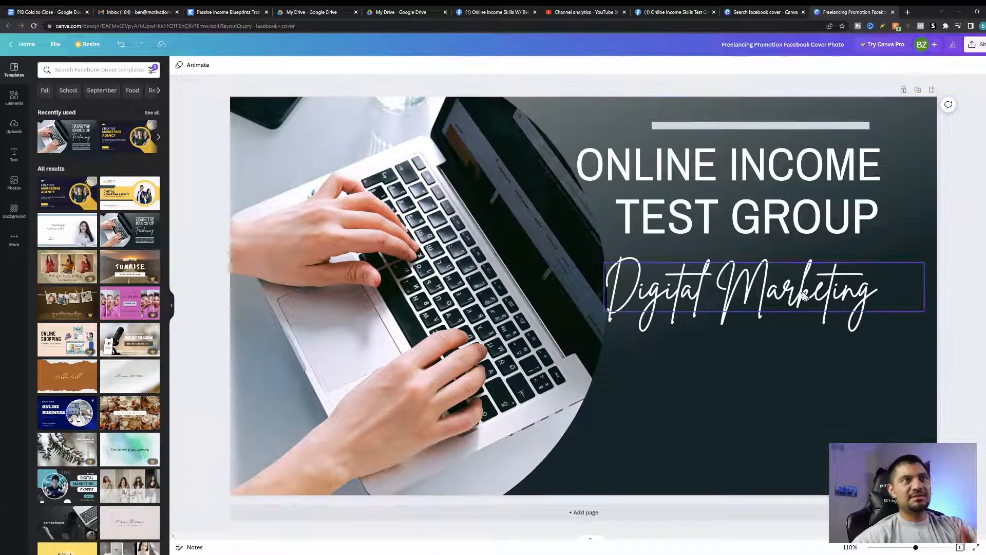
click(796, 126)
key(Delete)
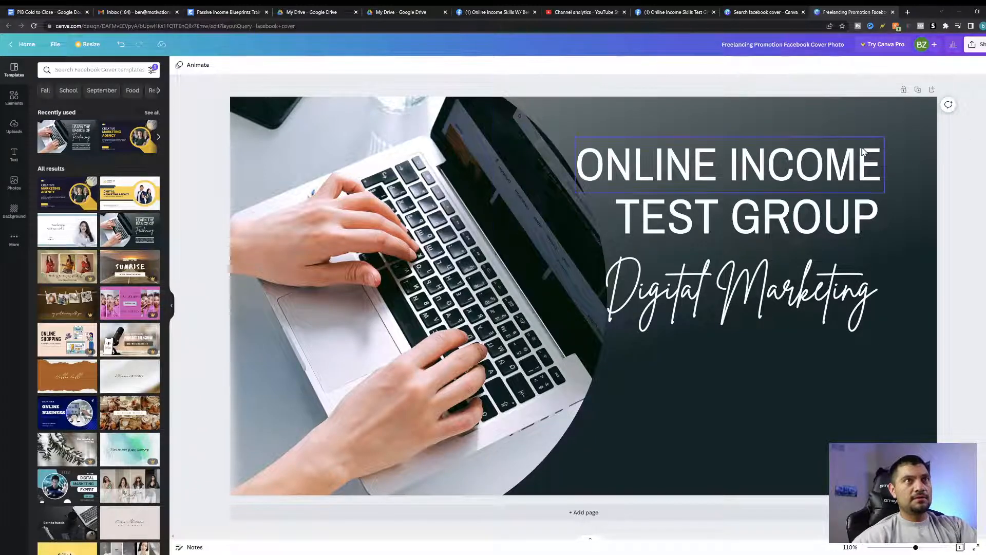
Step: Move the three text lines together lower on the cover, and shift Digital Marketing a little further left
click(849, 171)
shift+click(794, 222)
shift+click(789, 289)
drag(790, 195, 774, 278)
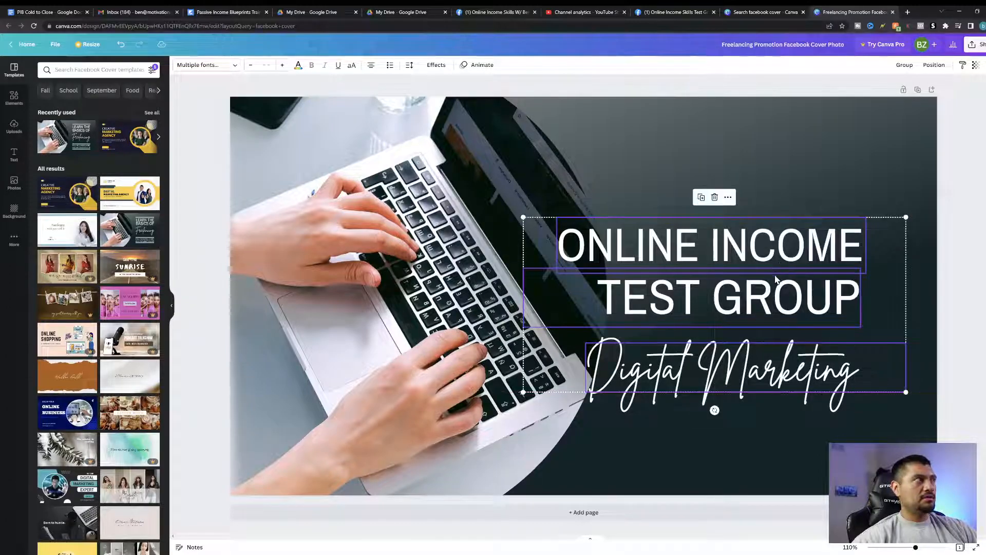
click(782, 356)
drag(783, 356, 755, 356)
click(700, 144)
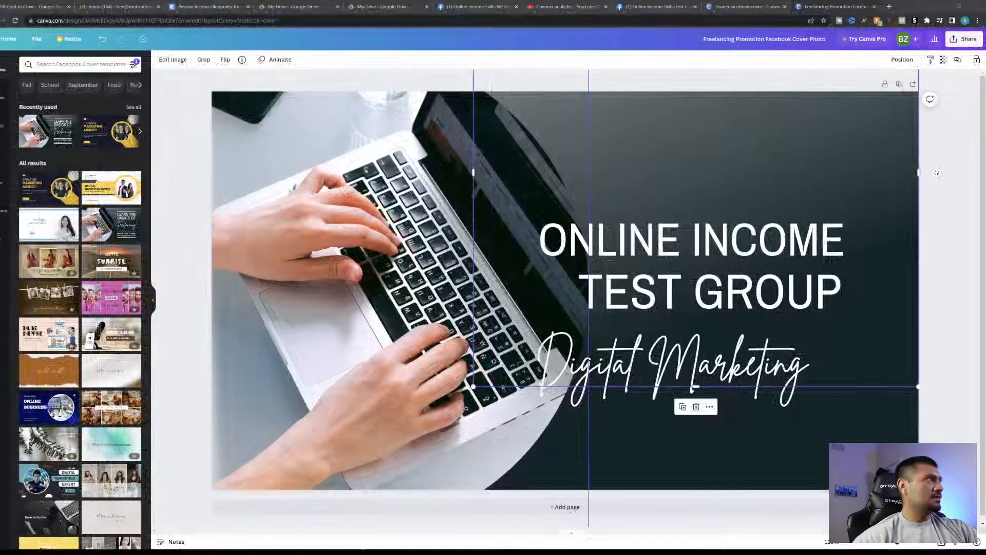
Step: Download the finished cover design as a PNG
click(965, 39)
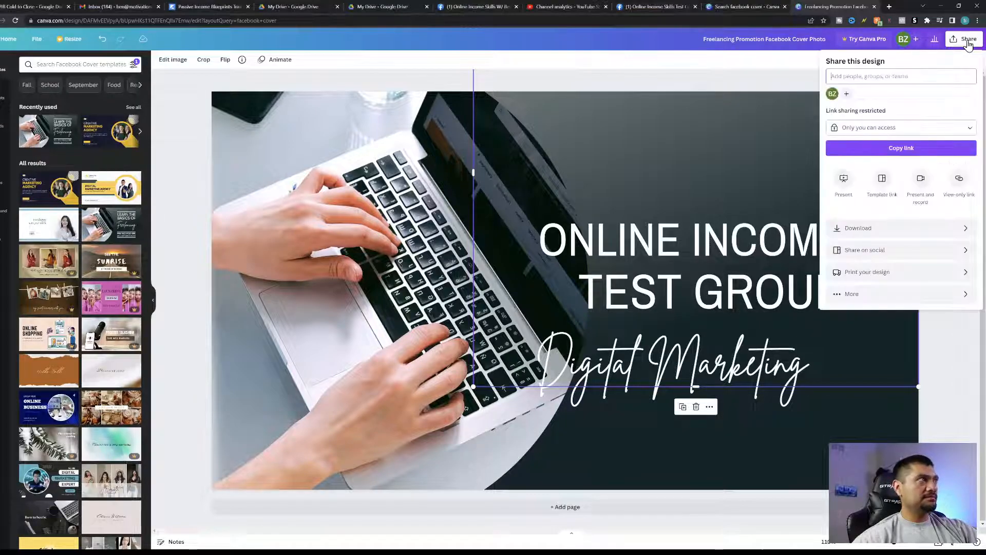
click(879, 231)
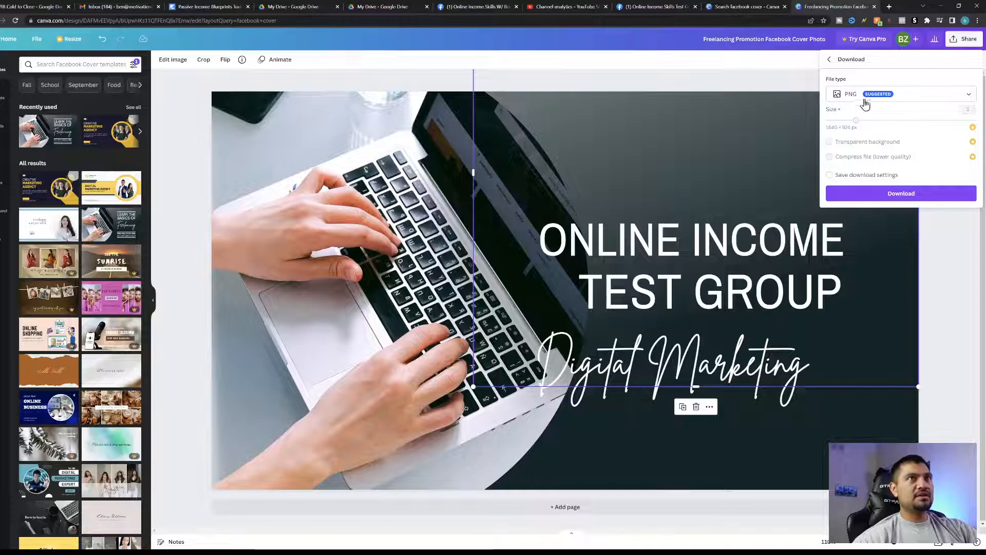
click(911, 194)
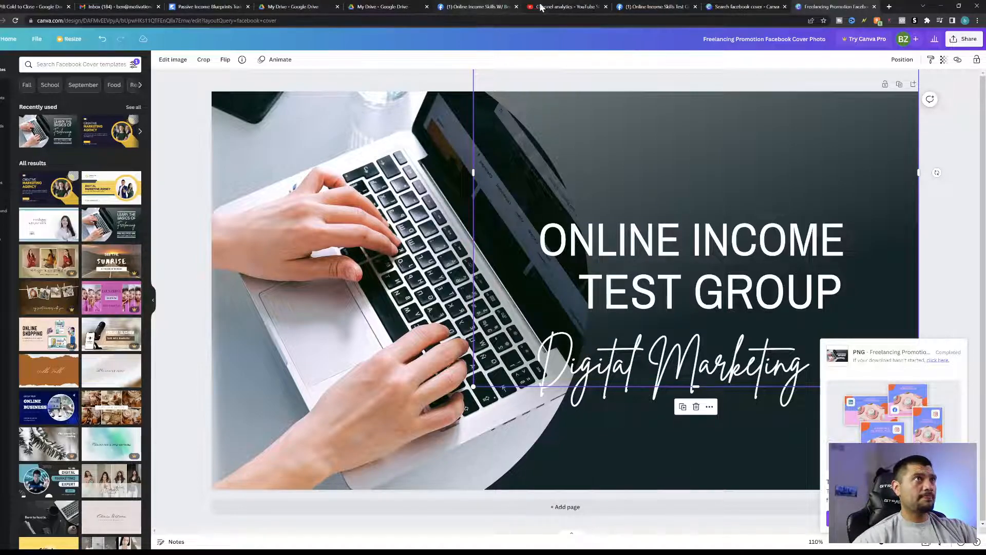
Step: Switch to the Facebook test group and upload the downloaded cover image as its cover photo
click(636, 9)
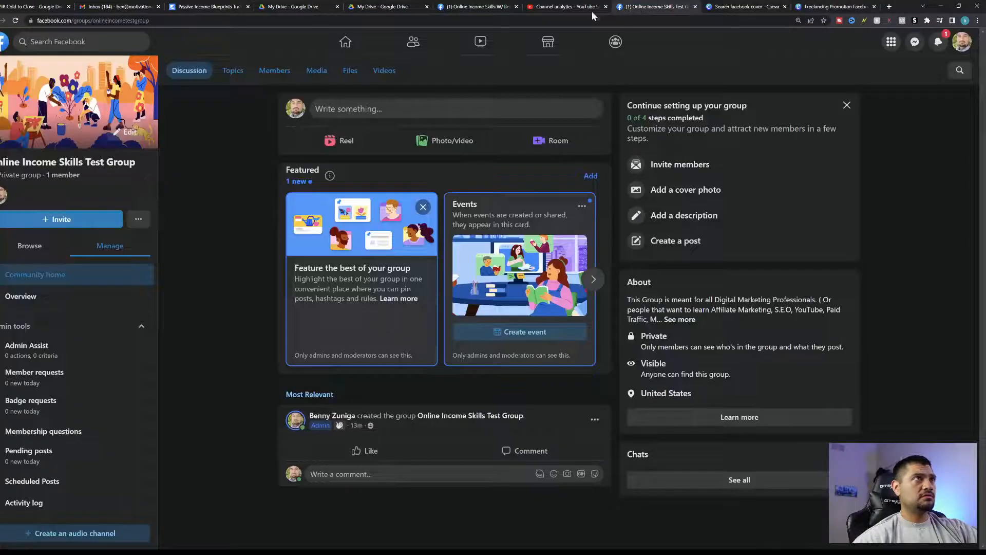
click(127, 133)
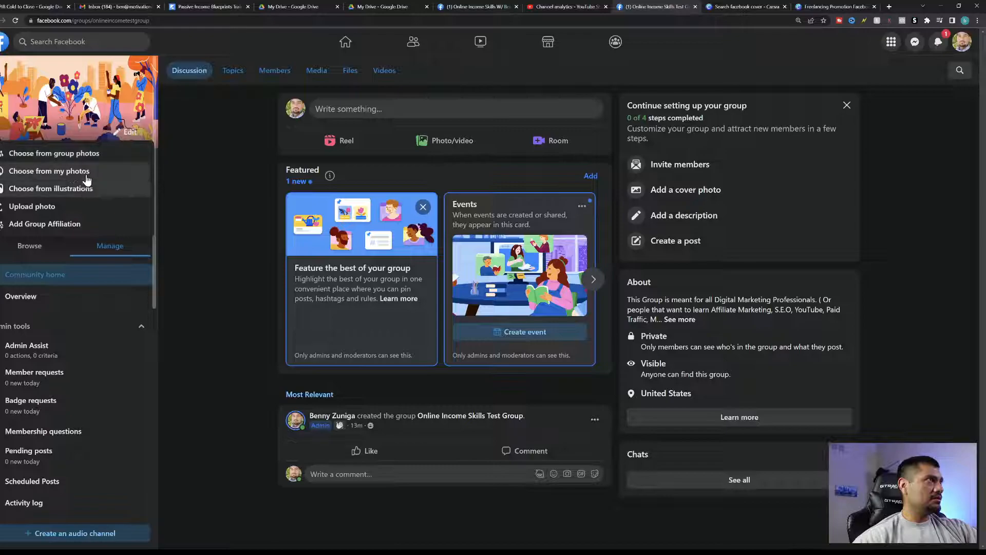
click(33, 208)
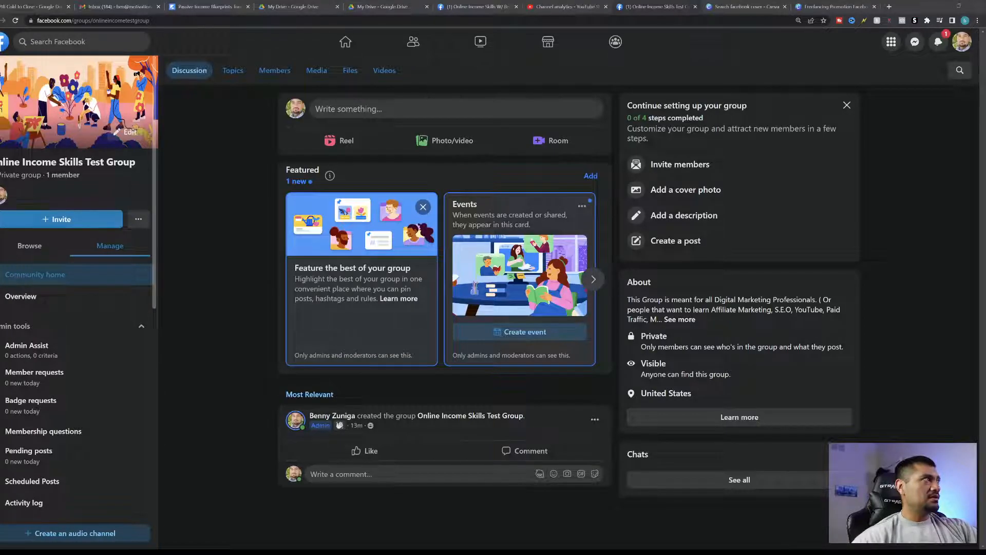
double_click(100, 67)
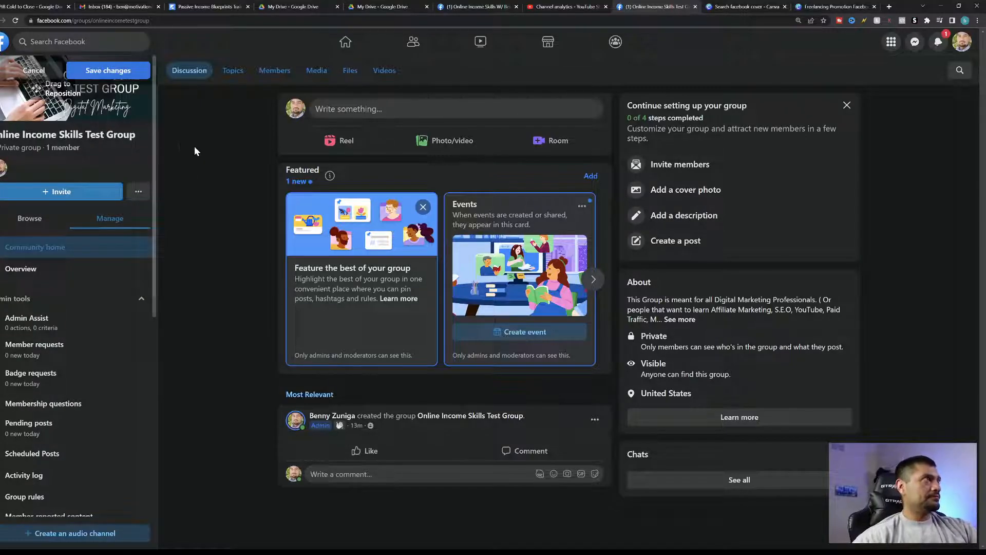
Step: Reposition the uploaded cover photo within its frame so that the heading and Digital Marketing text show
drag(72, 103, 71, 118)
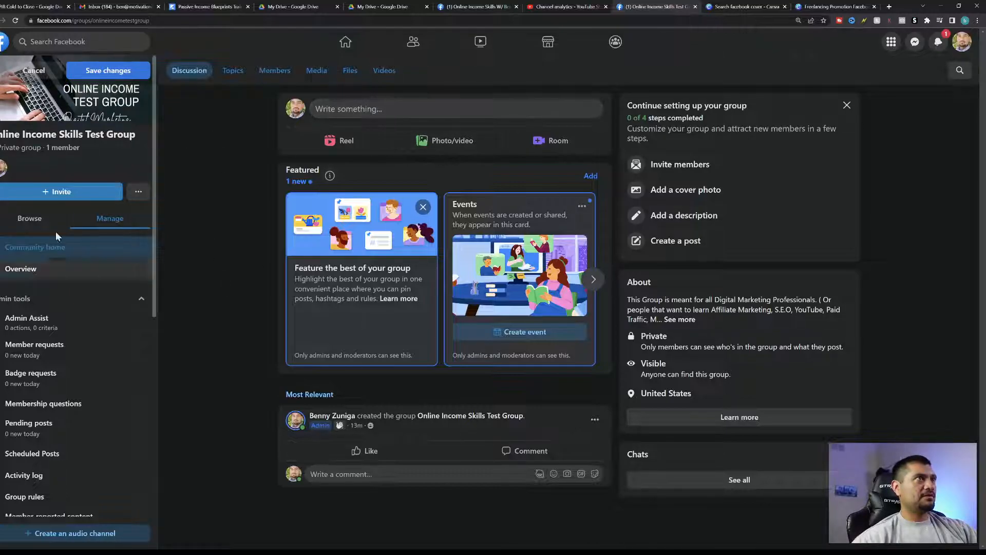
mouse_move(90, 101)
mouse_down()
mouse_move(90, 92)
mouse_move(91, 112)
mouse_move(93, 103)
mouse_up()
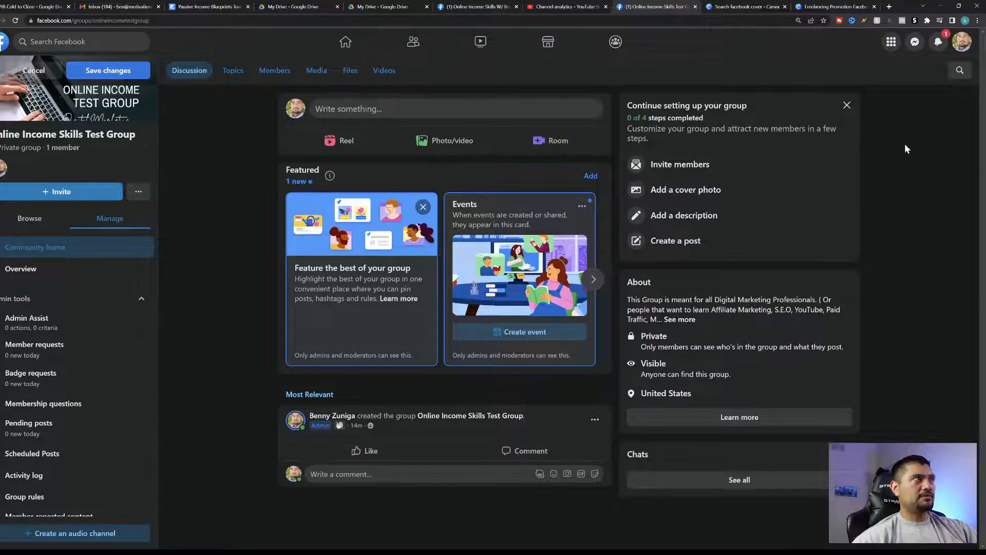
drag(116, 111, 91, 100)
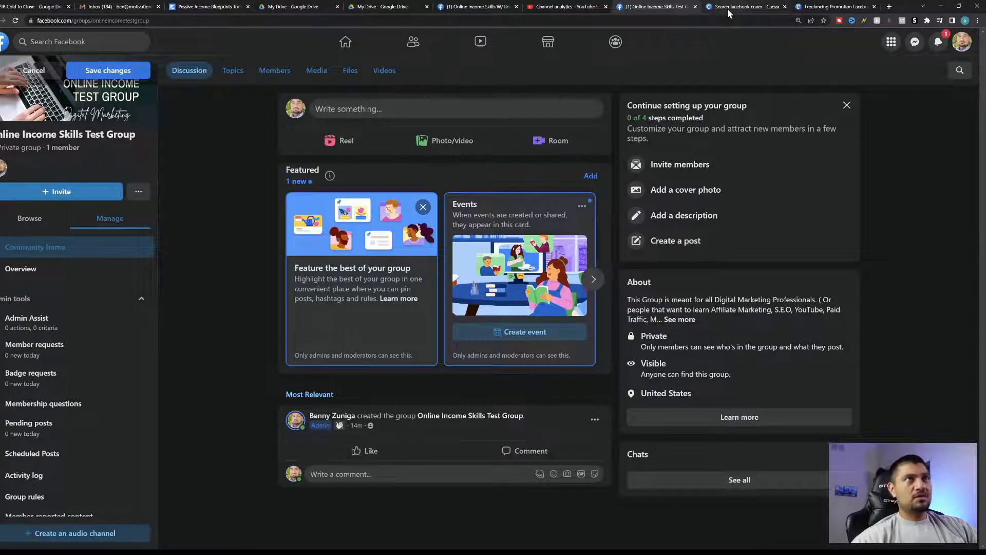
Step: Return to the Canva design, place ONLINE INCOME and TEST GROUP side by side in one row, and centre Digital Marketing beneath them
click(840, 7)
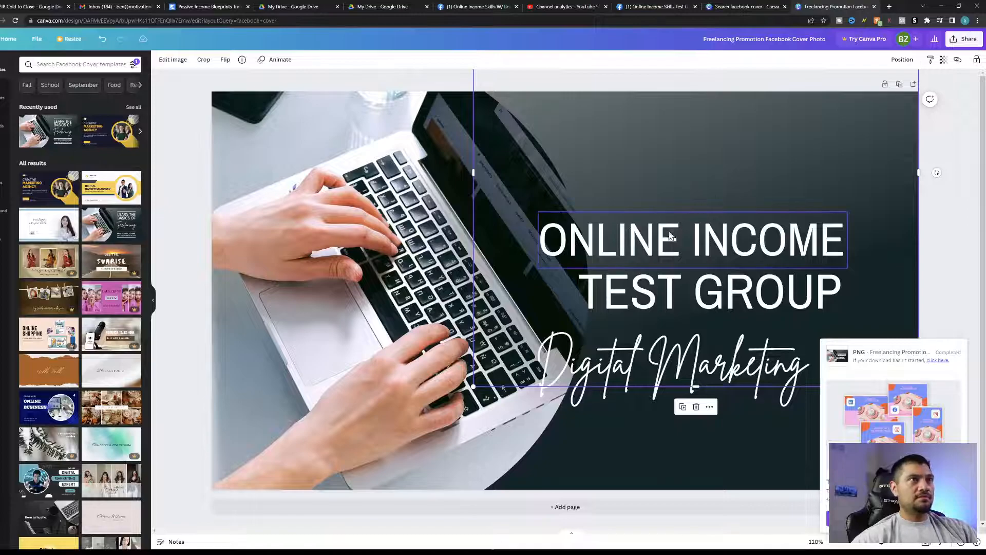
drag(677, 237, 379, 284)
drag(664, 290, 672, 289)
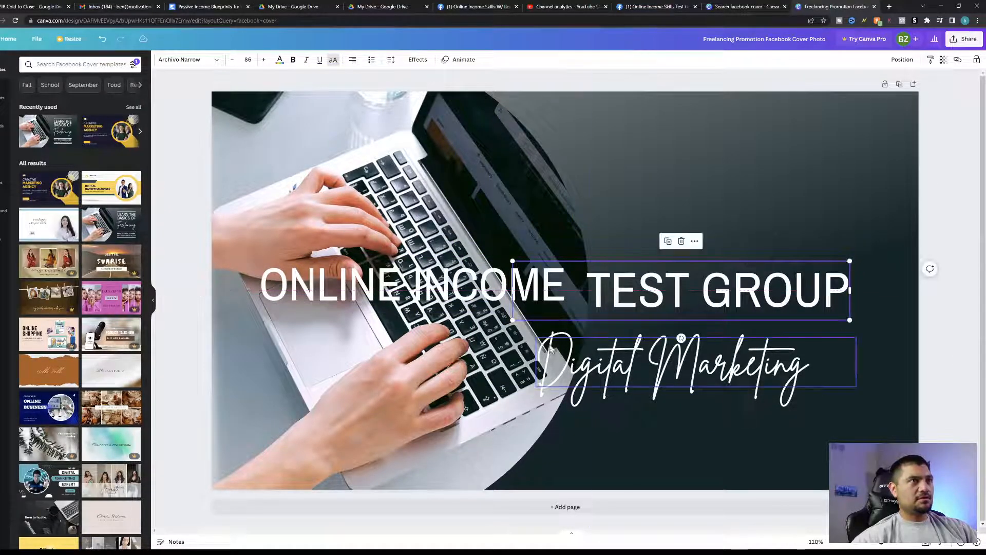
drag(630, 371, 485, 378)
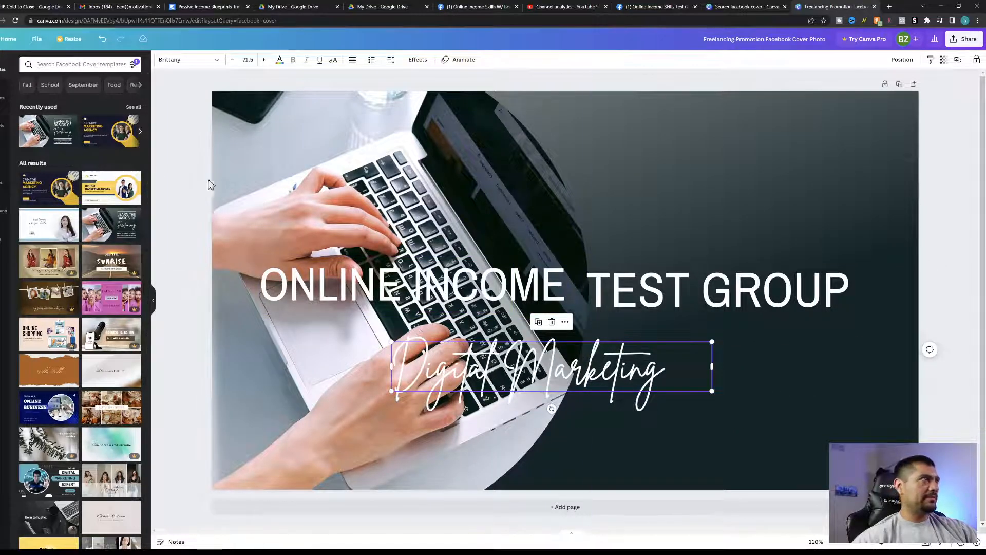
Step: Add a square shape to the cover and move it onto the ONLINE INCOME text
click(1, 101)
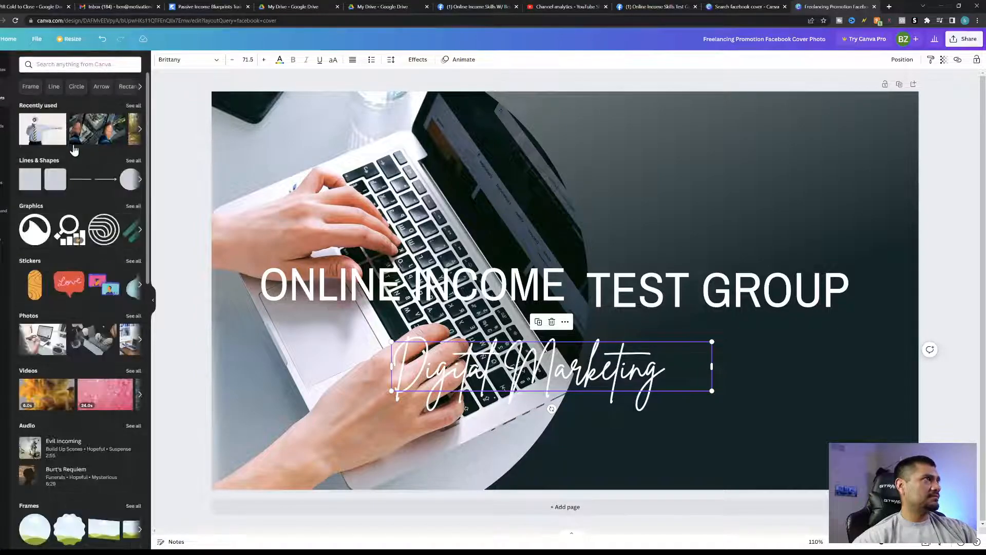
click(27, 186)
drag(571, 245, 431, 231)
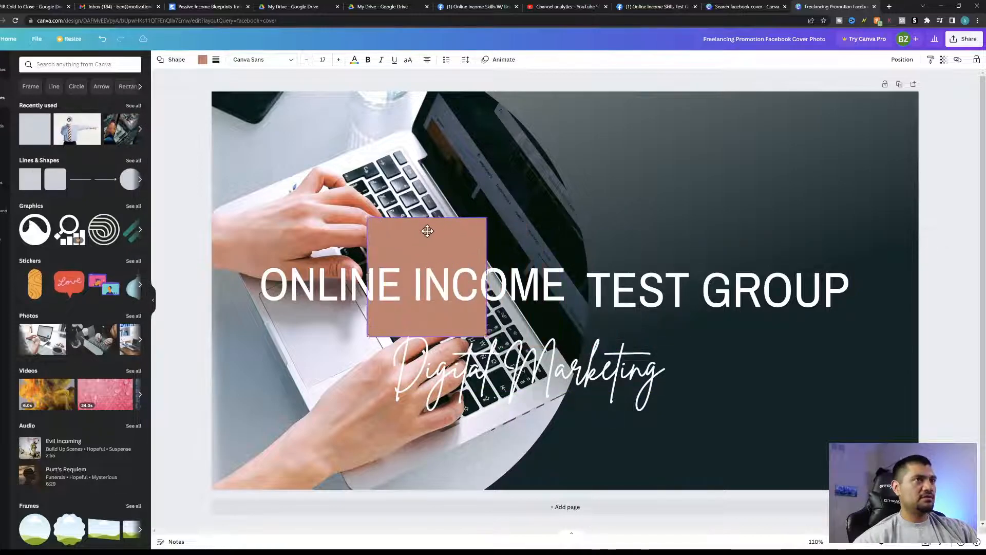